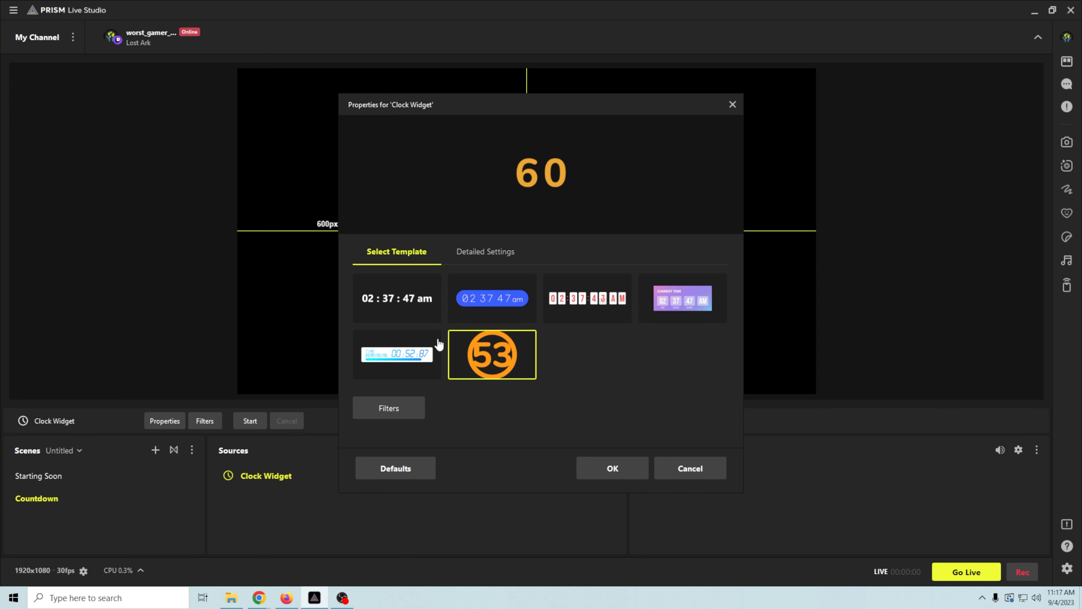
- In the clock's Detailed Settings, make the 60-second timer play Clapping when it ends, and apply
{"action": "left_click", "coordinate": [501, 253]}
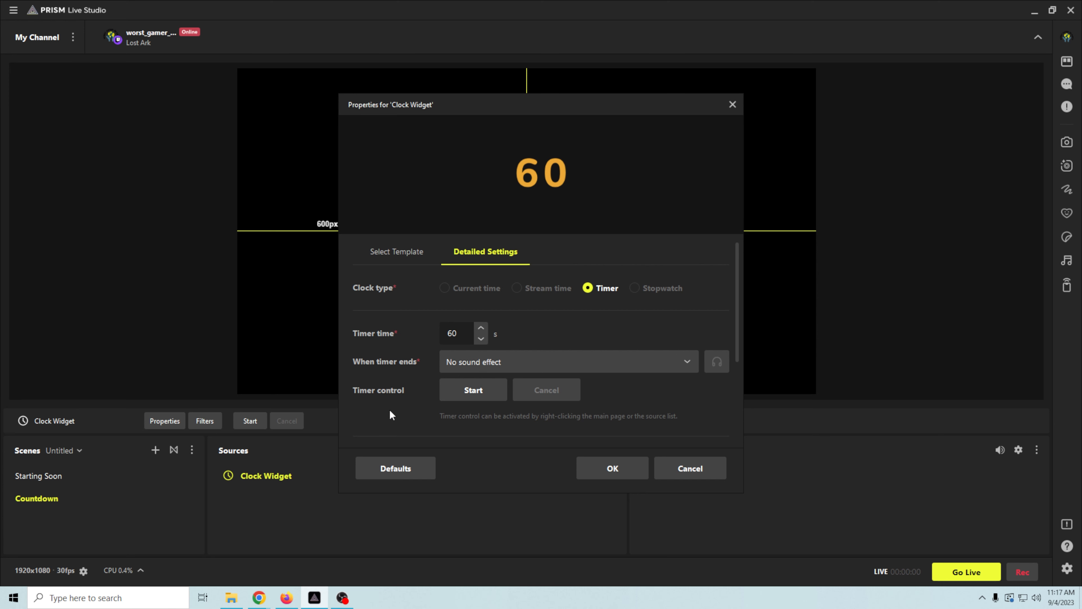
{"action": "scroll", "coordinate": [389, 410], "scroll_direction": "down", "scroll_amount": 2}
{"action": "scroll", "coordinate": [389, 409], "scroll_direction": "down", "scroll_amount": 2}
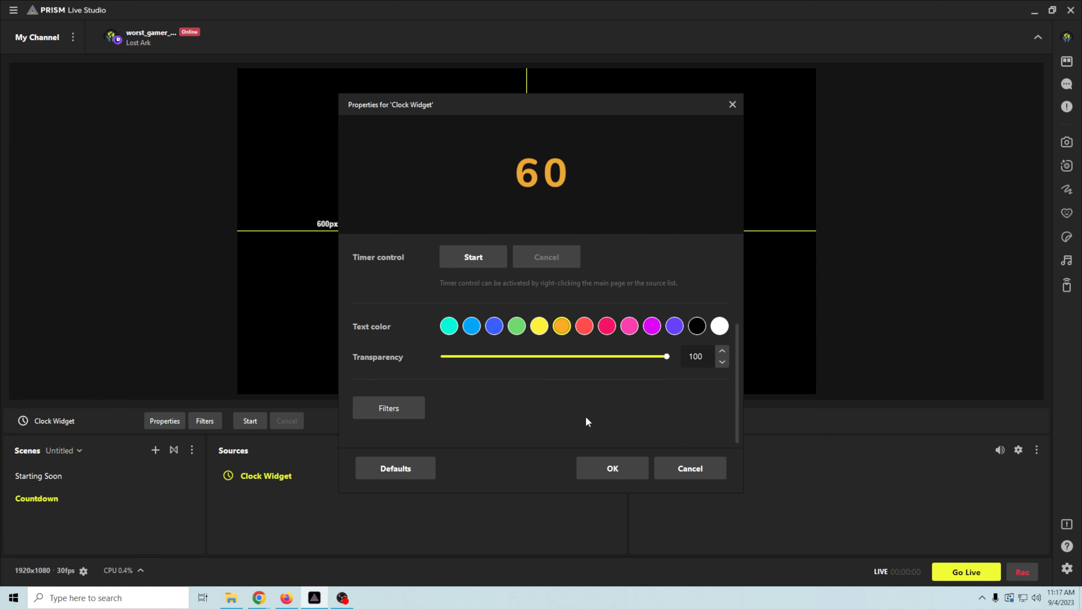
{"action": "scroll", "coordinate": [586, 420], "scroll_direction": "up", "scroll_amount": 4}
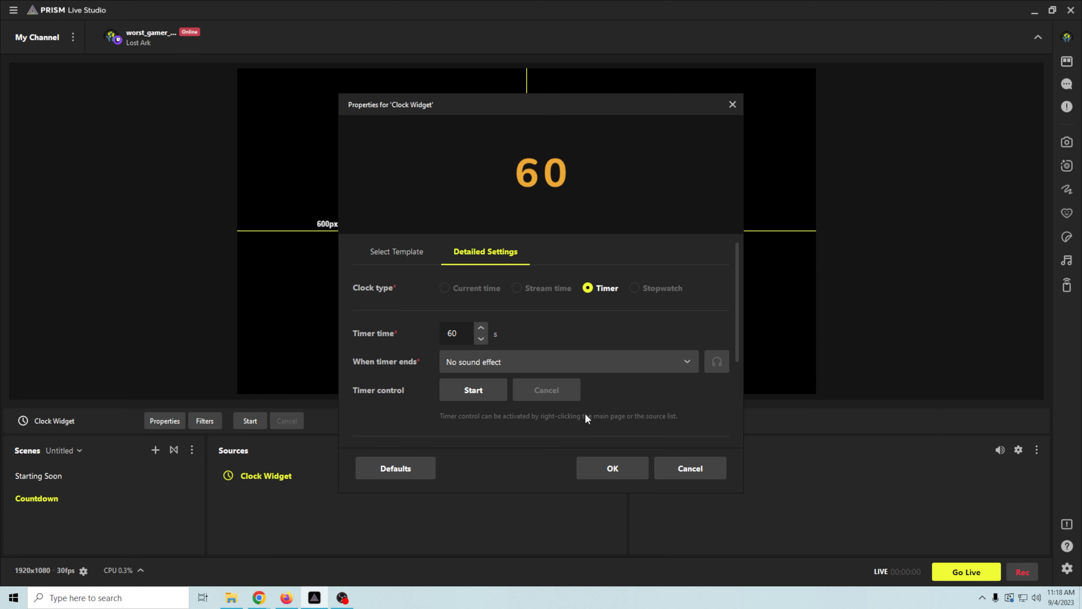
{"action": "scroll", "coordinate": [526, 317], "scroll_direction": "down", "scroll_amount": 2}
{"action": "left_click", "coordinate": [567, 296]}
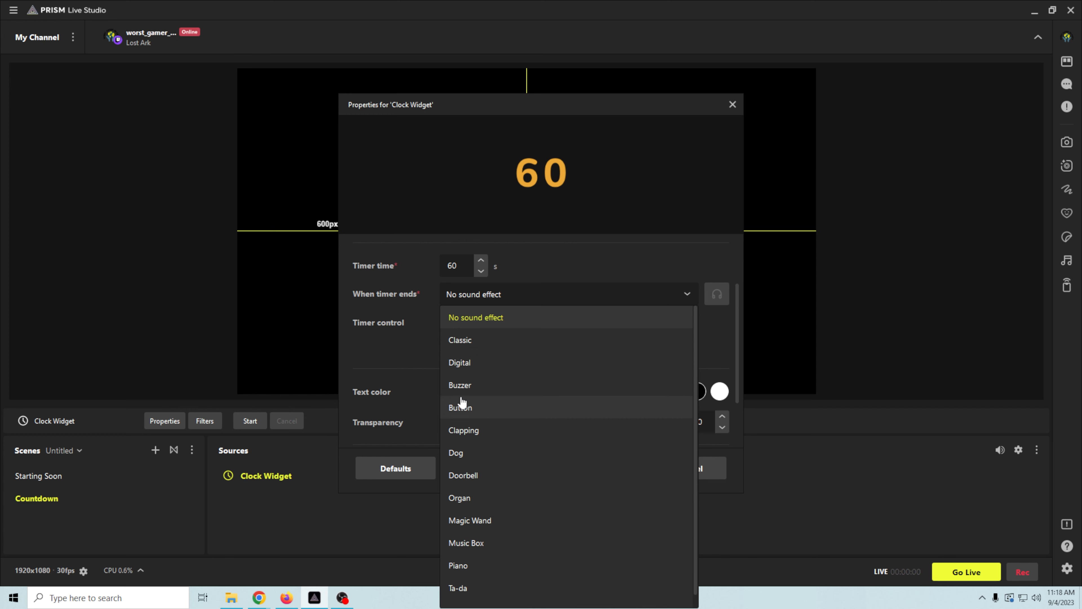
{"action": "left_click", "coordinate": [472, 385]}
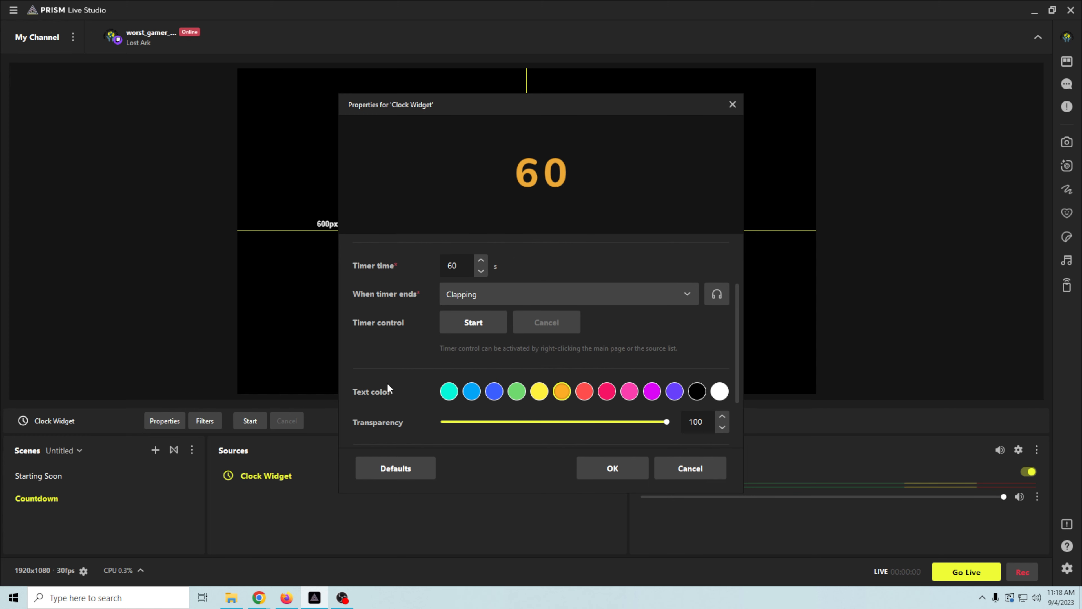
{"action": "scroll", "coordinate": [387, 383], "scroll_direction": "down", "scroll_amount": 2}
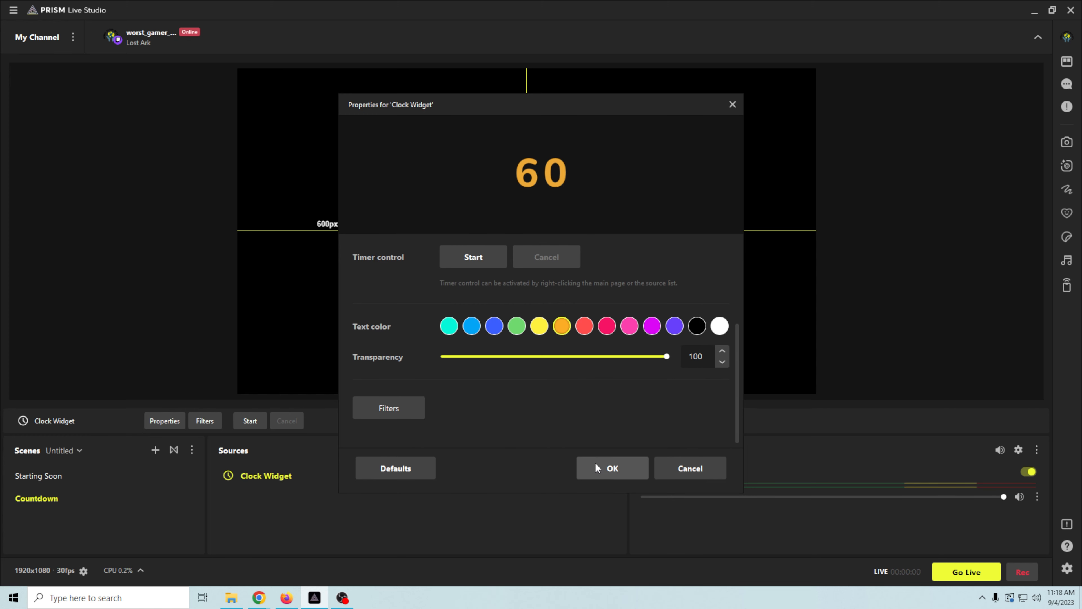
{"action": "left_click", "coordinate": [595, 467]}
- Enlarge the countdown clock and centre it within the canvas
{"action": "left_click_drag", "start_coordinate": [635, 262], "coordinate": [788, 378]}
{"action": "left_click_drag", "start_coordinate": [728, 300], "coordinate": [531, 240]}
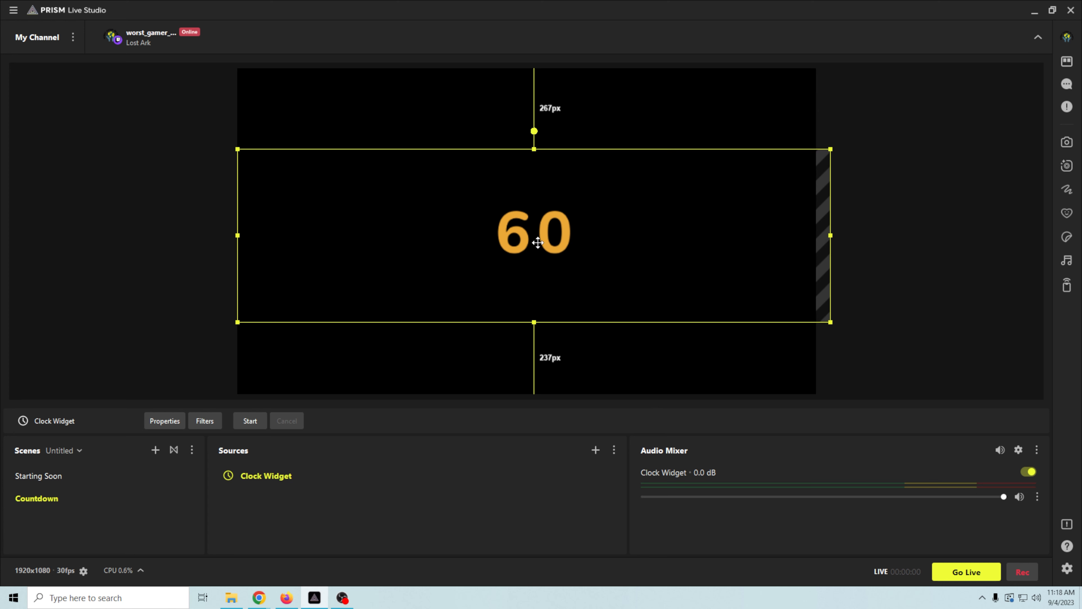
{"action": "left_click_drag", "start_coordinate": [831, 323], "coordinate": [755, 322]}
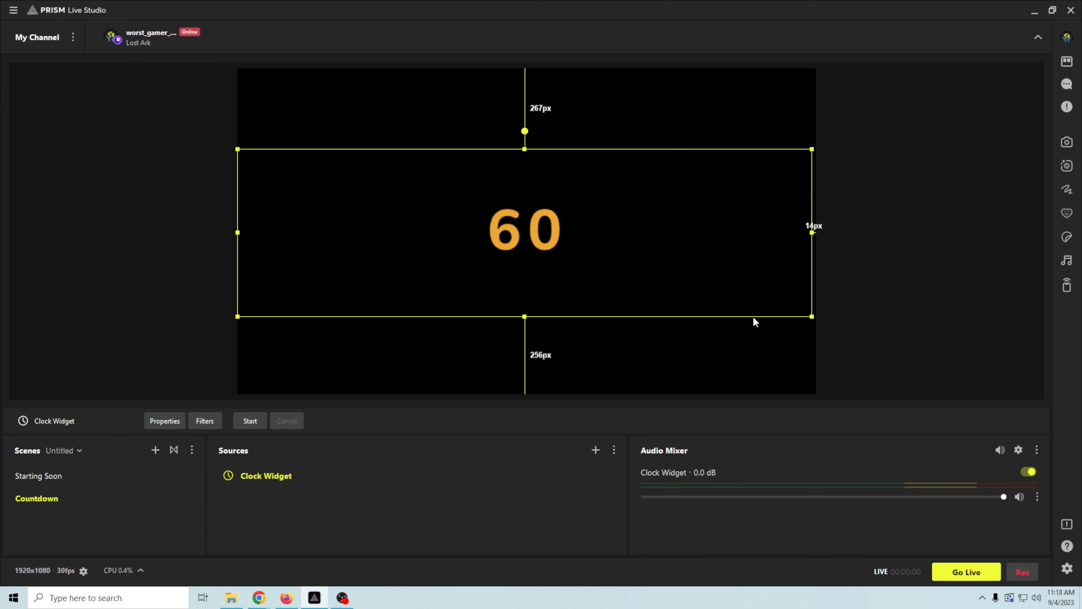
- Add a Background Template source using the moon-over-clouds background
{"action": "left_click", "coordinate": [595, 451]}
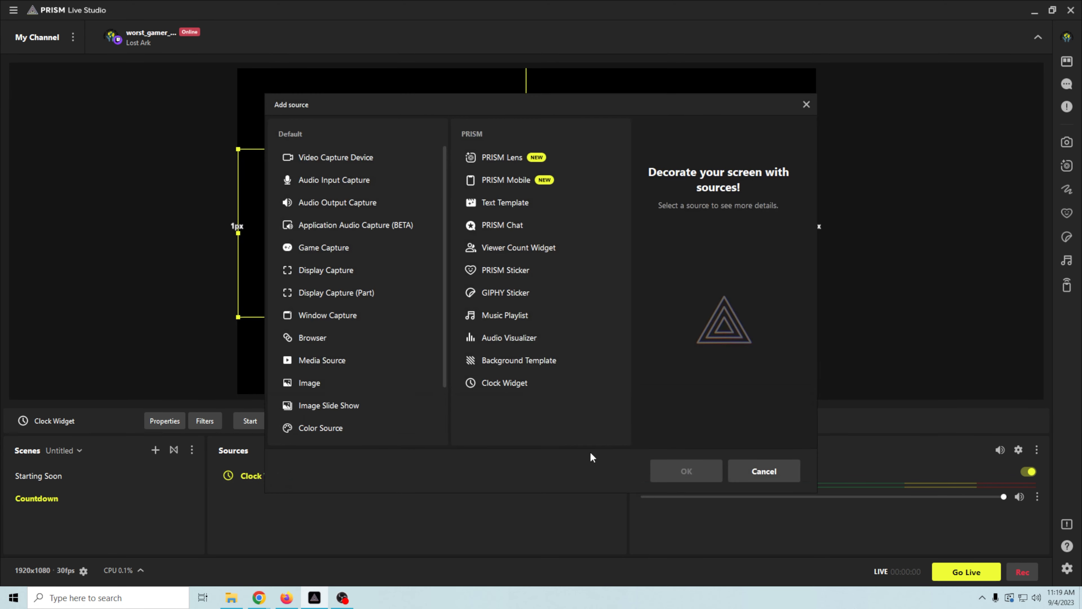
{"action": "left_click", "coordinate": [681, 472]}
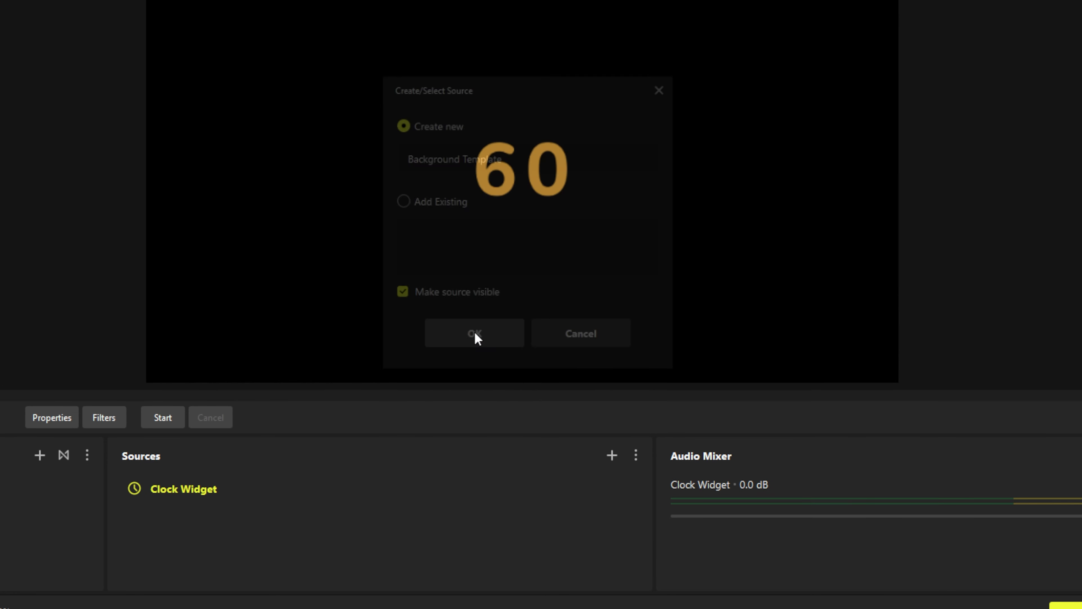
{"action": "left_click", "coordinate": [490, 357]}
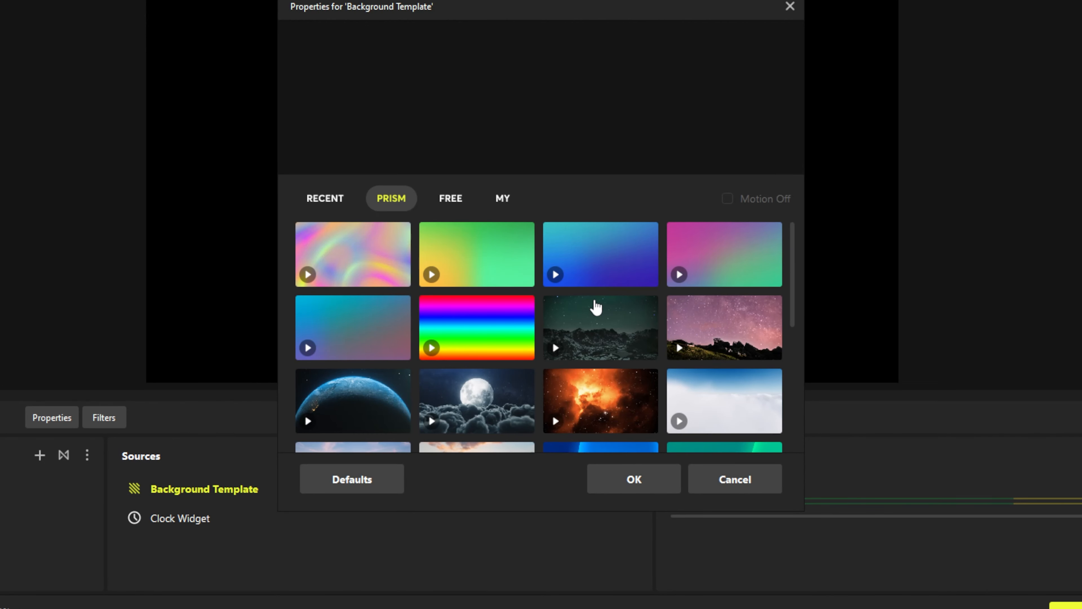
{"action": "left_click", "coordinate": [466, 405]}
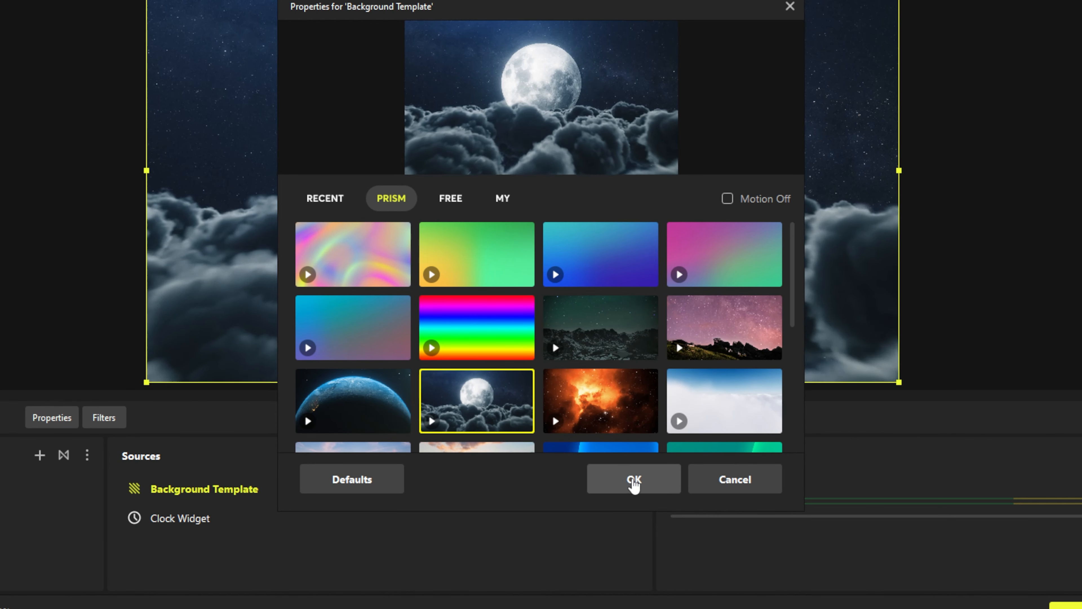
{"action": "left_click", "coordinate": [633, 479]}
- Move Background Template below Clock Widget and raise the clock over the moon
{"action": "left_click_drag", "start_coordinate": [273, 495], "coordinate": [270, 538]}
{"action": "mouse_move", "coordinate": [516, 181]}
{"action": "left_mouse_down"}
{"action": "mouse_move", "coordinate": [516, 152]}
{"action": "mouse_move", "coordinate": [524, 168]}
{"action": "left_mouse_up"}
{"action": "left_click", "coordinate": [524, 167]}
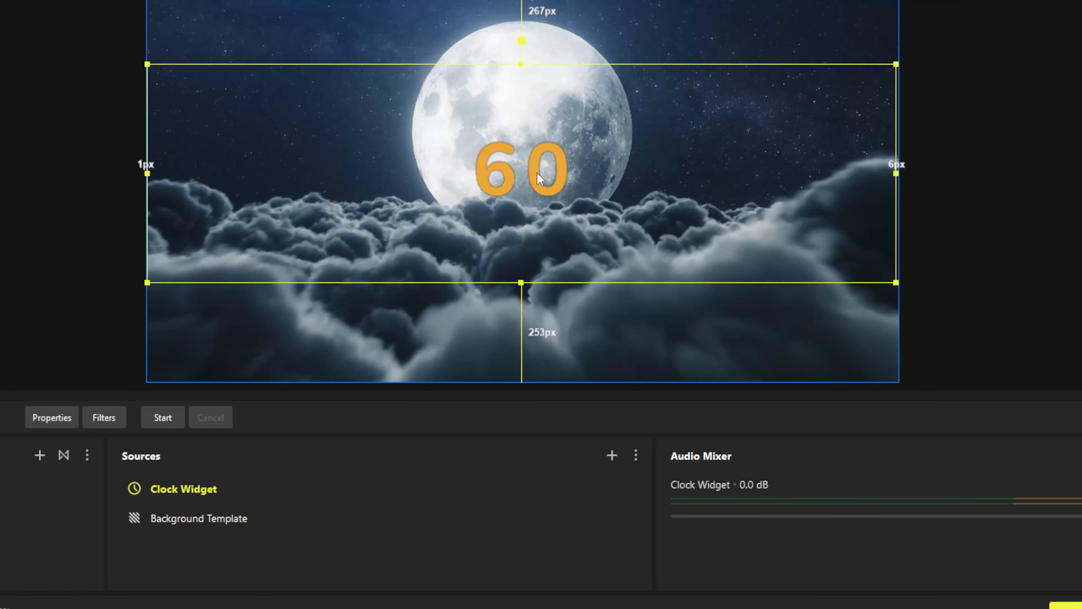
{"action": "left_click_drag", "start_coordinate": [532, 177], "coordinate": [530, 131]}
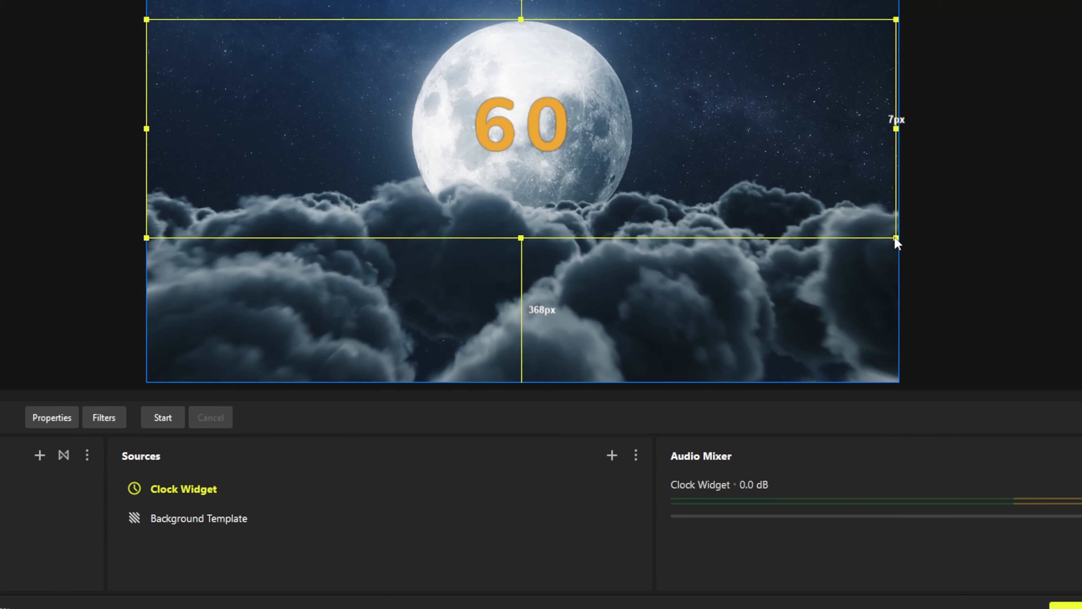
{"action": "left_click", "coordinate": [897, 242]}
{"action": "left_click", "coordinate": [578, 144]}
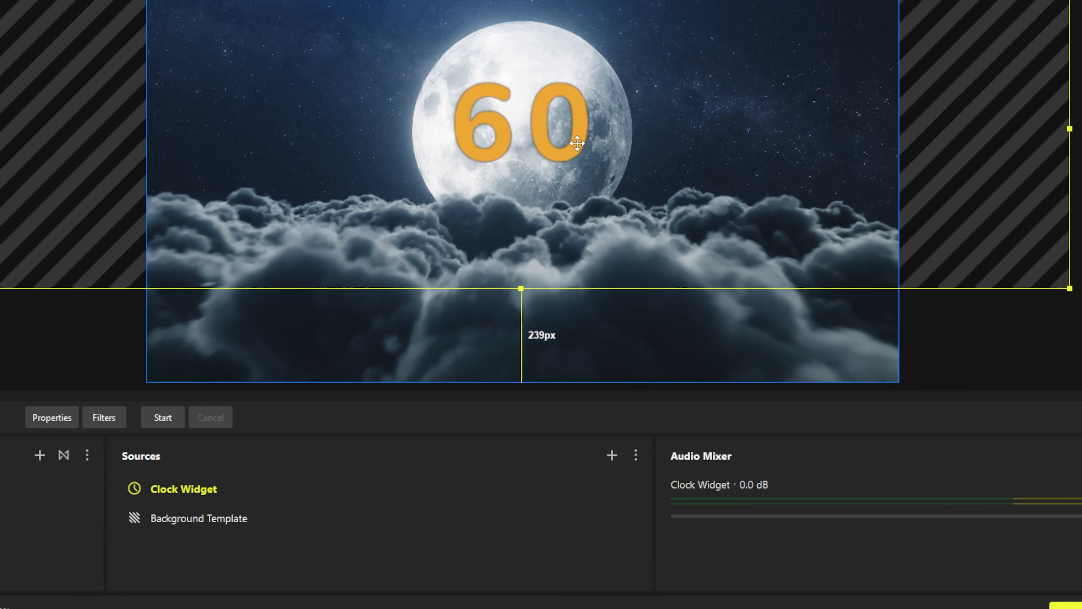
{"action": "right_click", "coordinate": [204, 482]}
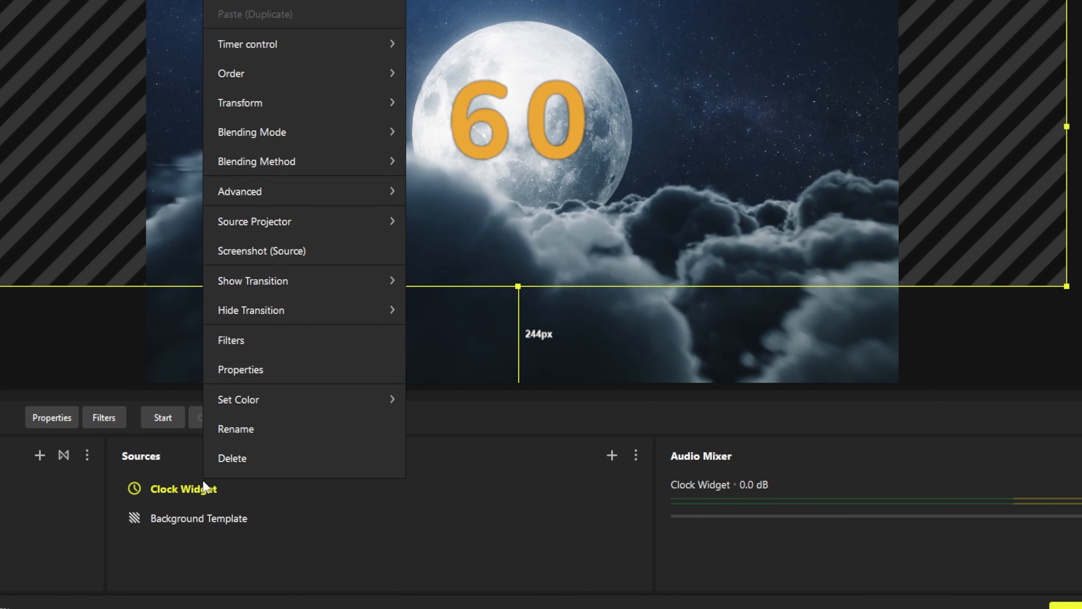
{"action": "mouse_move", "coordinate": [318, 48]}
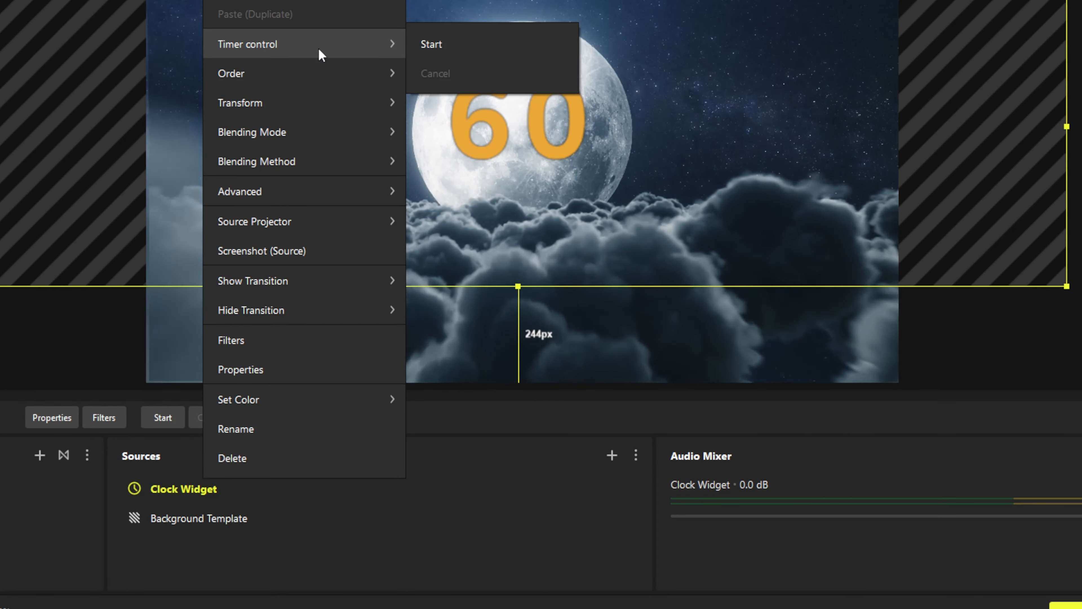
{"action": "left_click", "coordinate": [471, 46]}
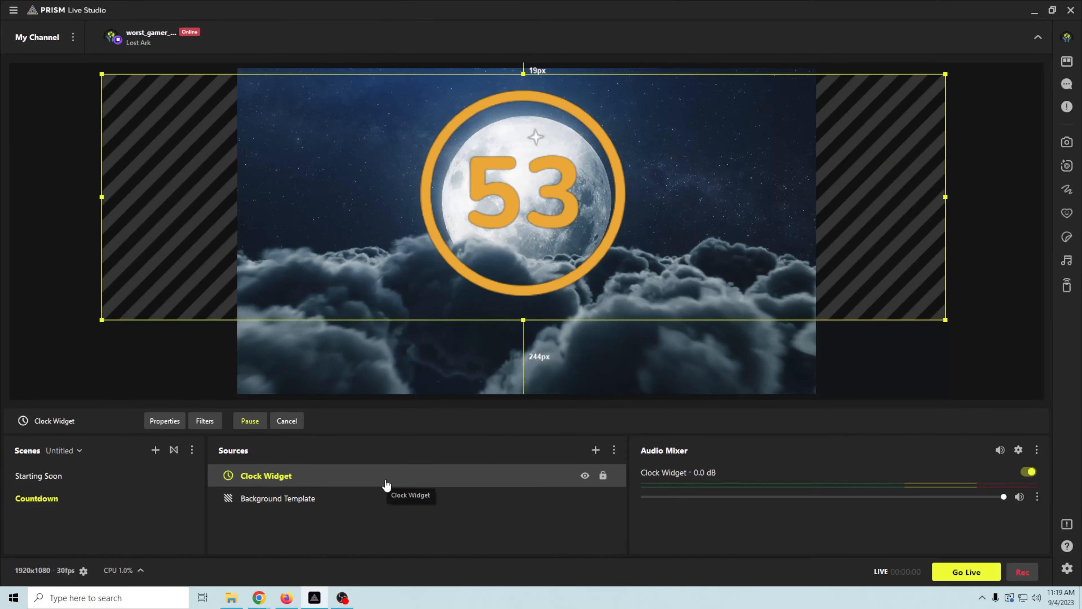
{"action": "right_click", "coordinate": [335, 481]}
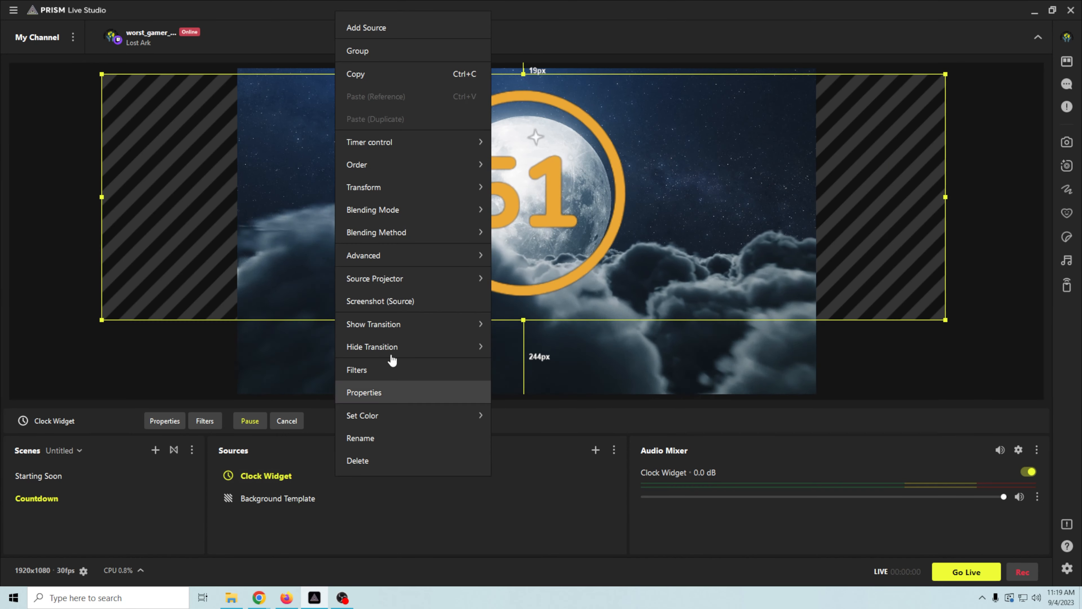
{"action": "mouse_move", "coordinate": [435, 142]}
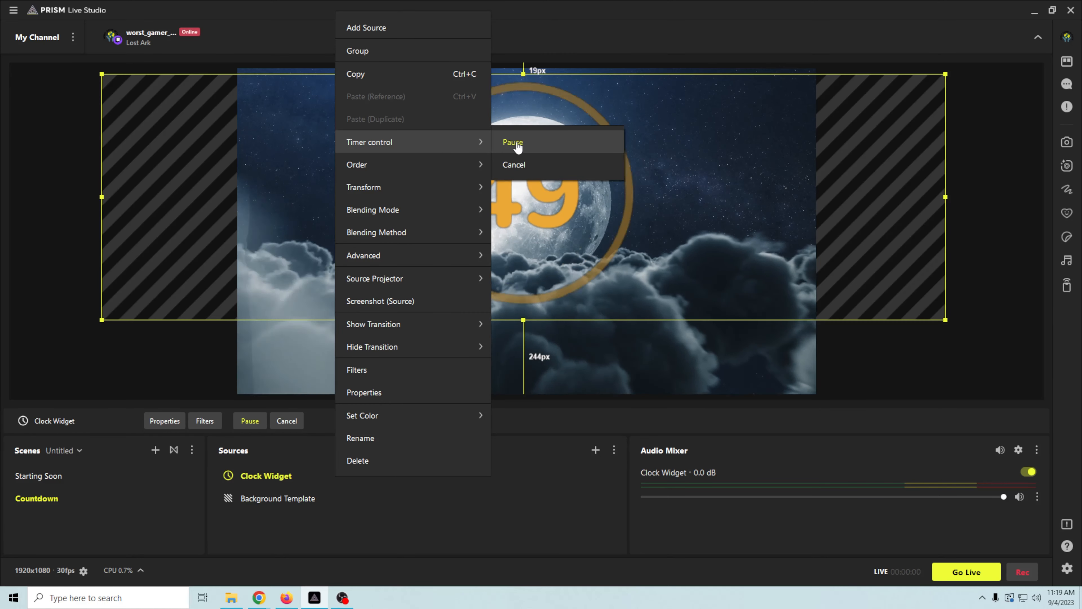
{"action": "left_click", "coordinate": [527, 165]}
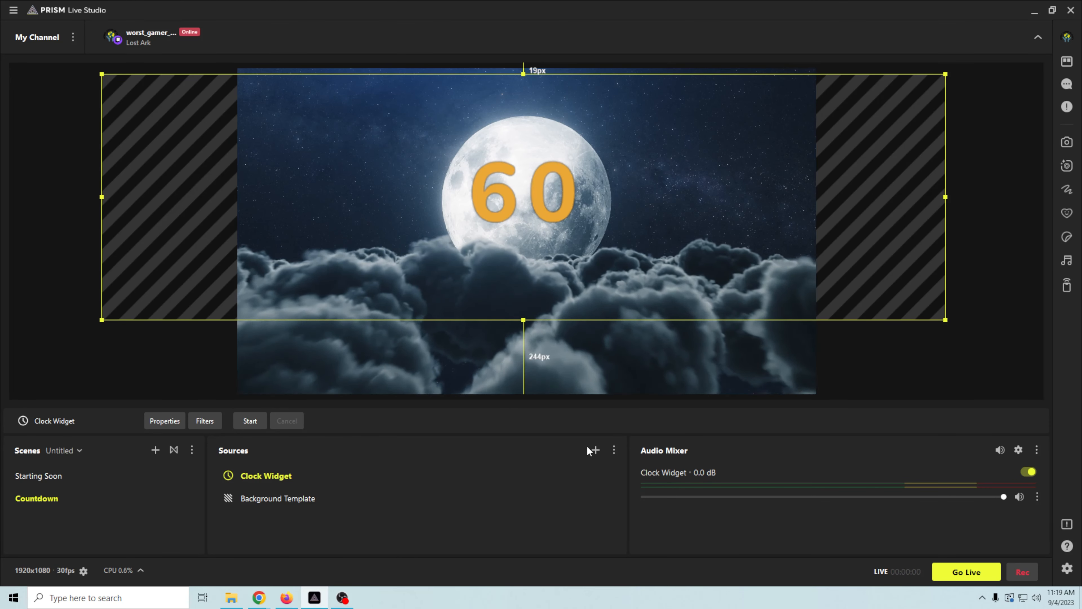
- Add the existing Music media source to Countdown, then check Starting Soon and return to Countdown
{"action": "left_click", "coordinate": [596, 450]}
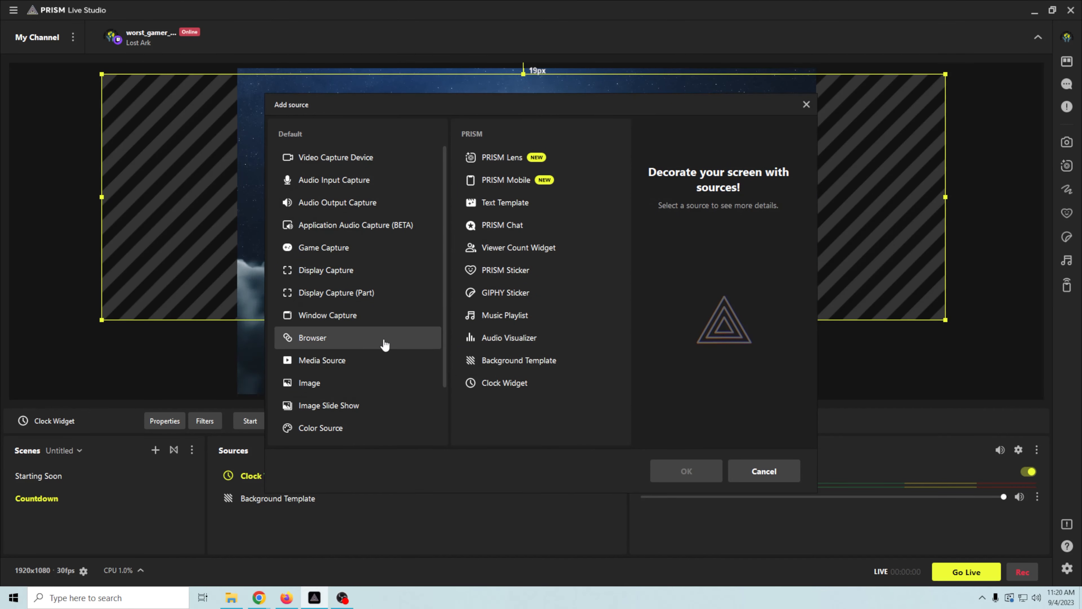
{"action": "left_click", "coordinate": [686, 471]}
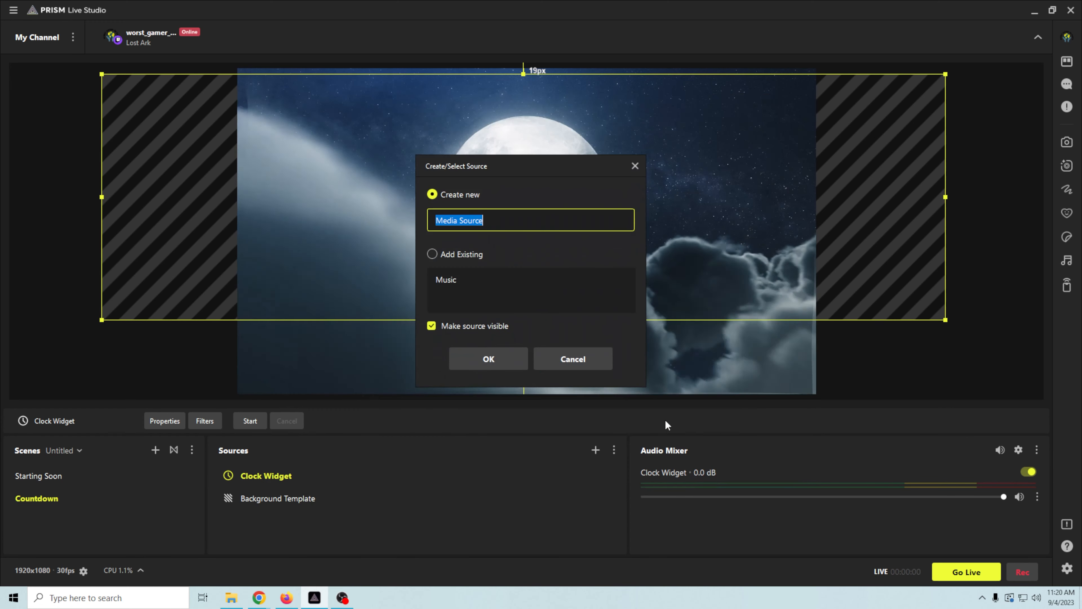
{"action": "left_click", "coordinate": [441, 277]}
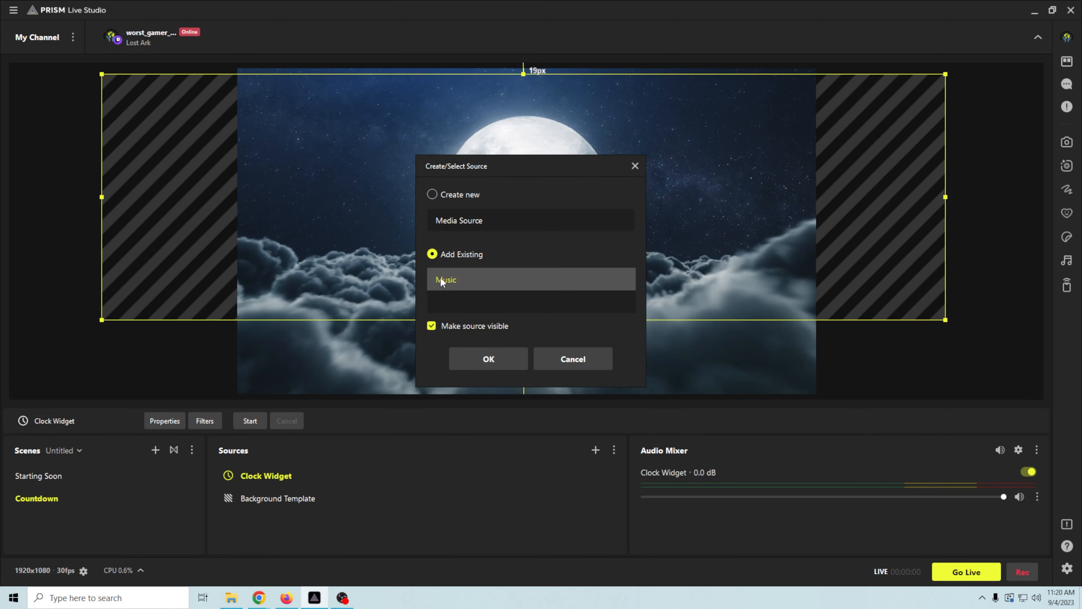
{"action": "left_click", "coordinate": [482, 360]}
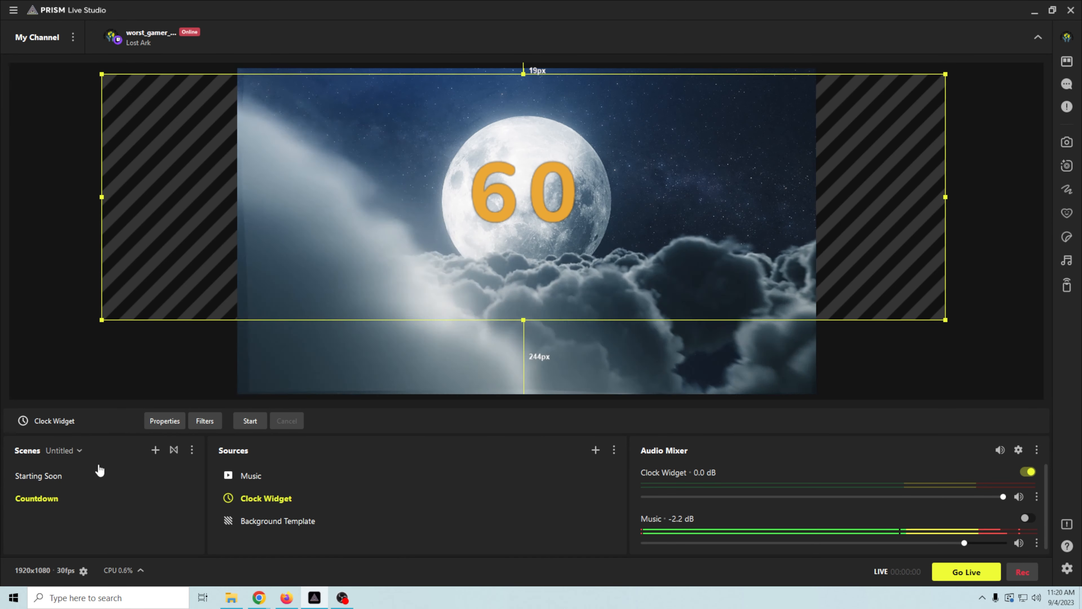
{"action": "left_click", "coordinate": [91, 480]}
{"action": "left_click", "coordinate": [83, 500]}
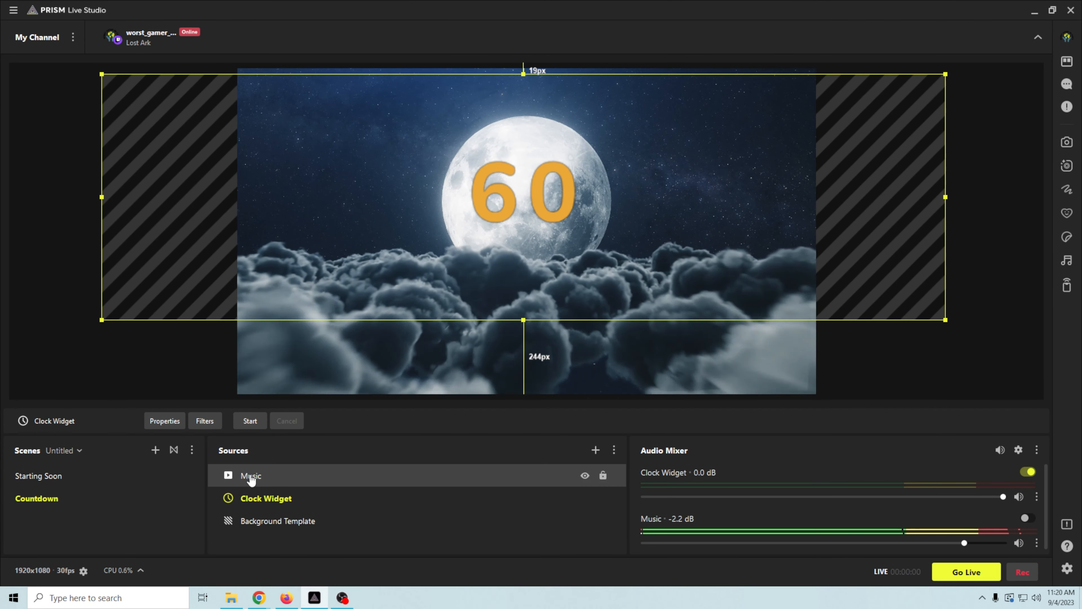
- Create a new scene named BRB
{"action": "left_click", "coordinate": [155, 450]}
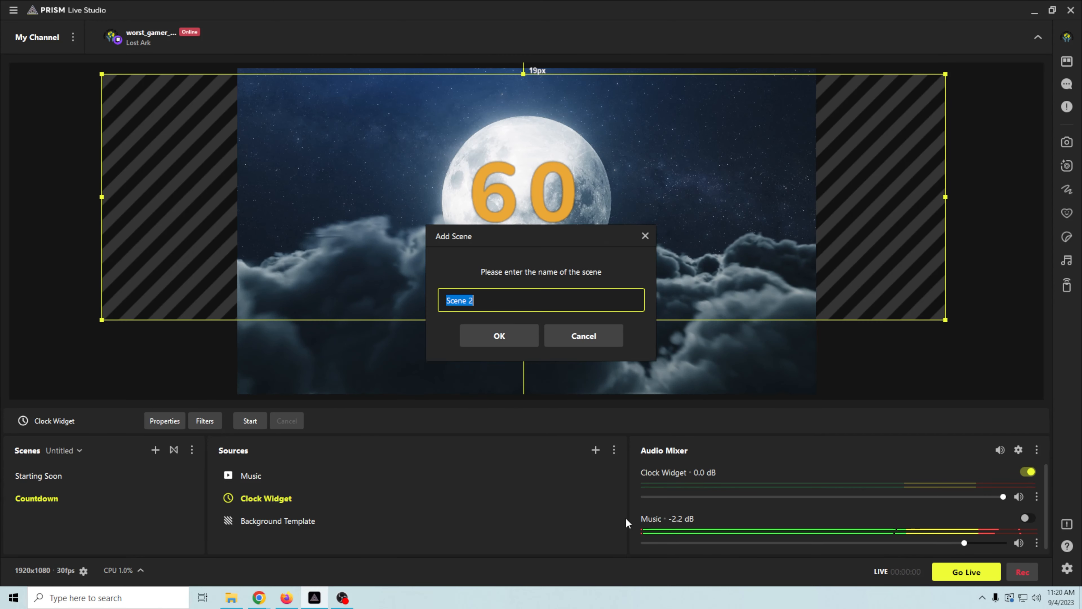
{"action": "type", "text": "BR"}
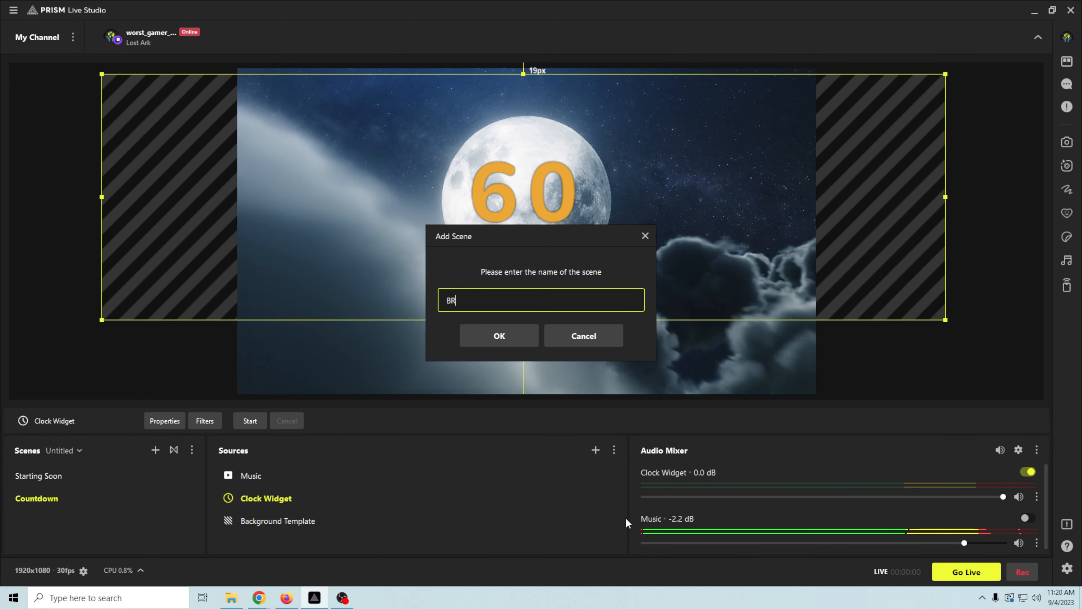
{"action": "type", "text": "B"}
{"action": "left_click", "coordinate": [497, 341]}
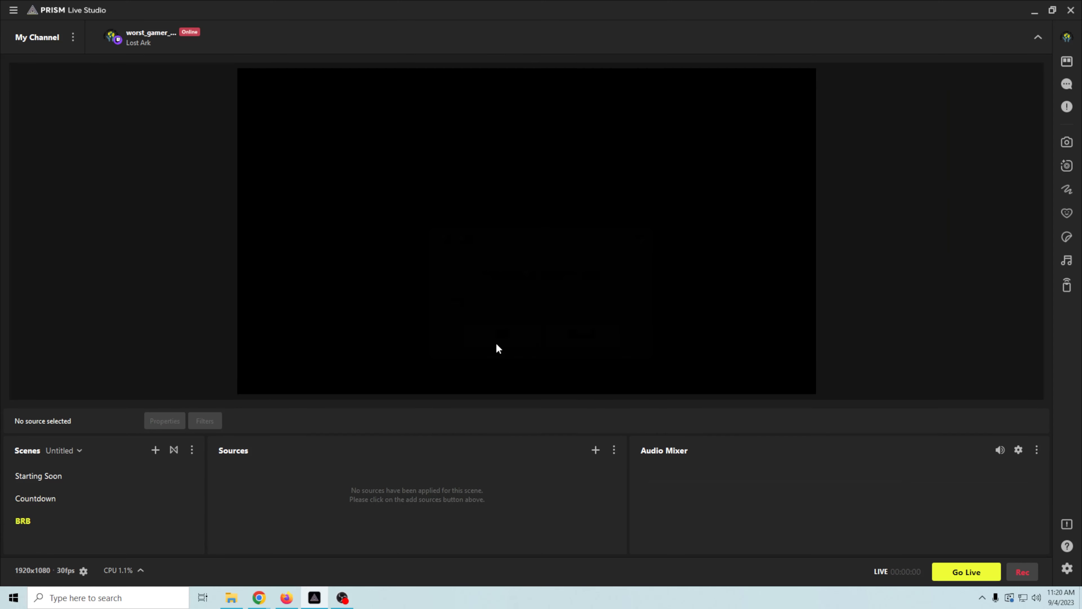
- Add a 'BRB Scene' text template using the neon Be Right Back screen saver design
{"action": "left_click", "coordinate": [596, 450]}
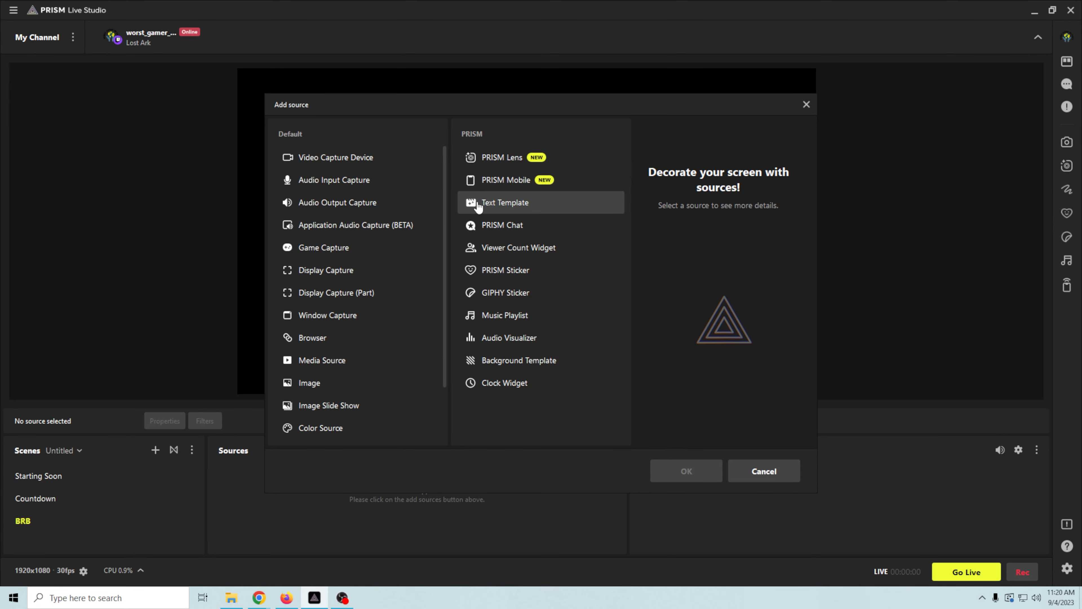
{"action": "left_click", "coordinate": [679, 471]}
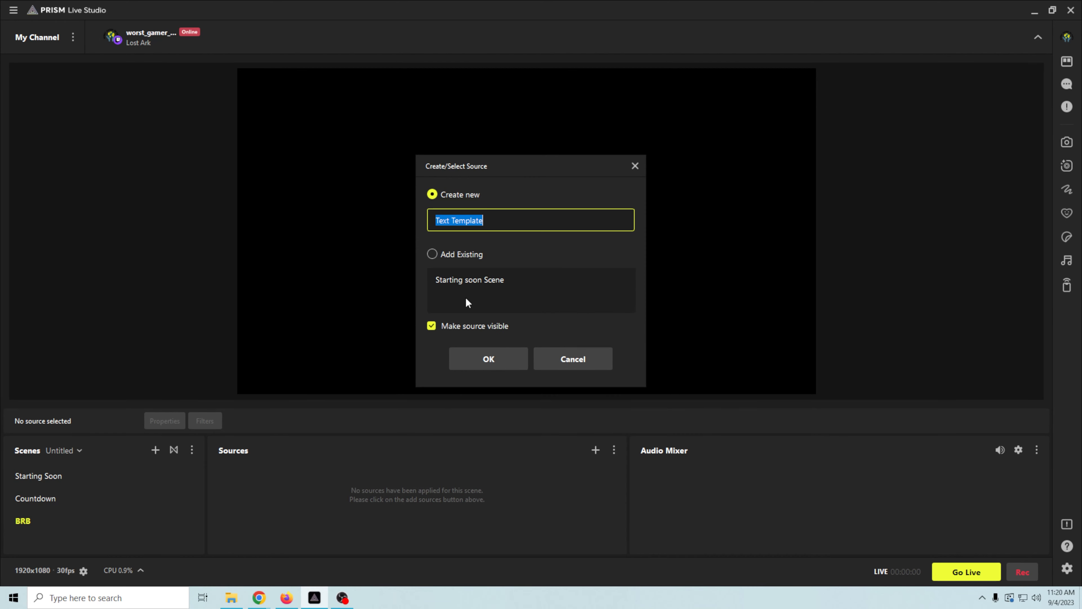
{"action": "type", "text": "BRB Scene"}
{"action": "key", "text": "Return"}
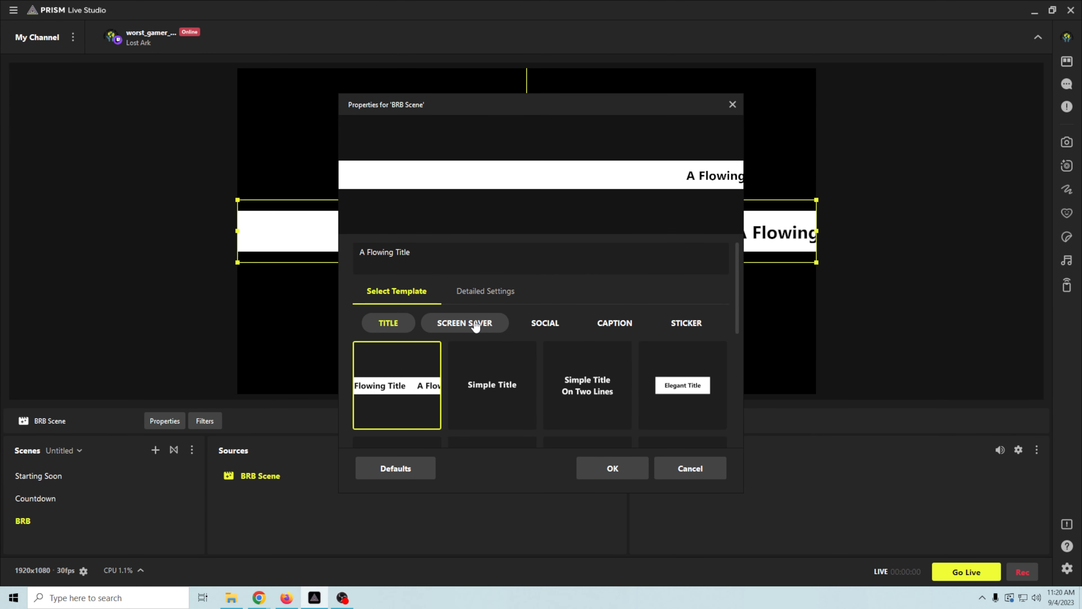
{"action": "left_click", "coordinate": [474, 326]}
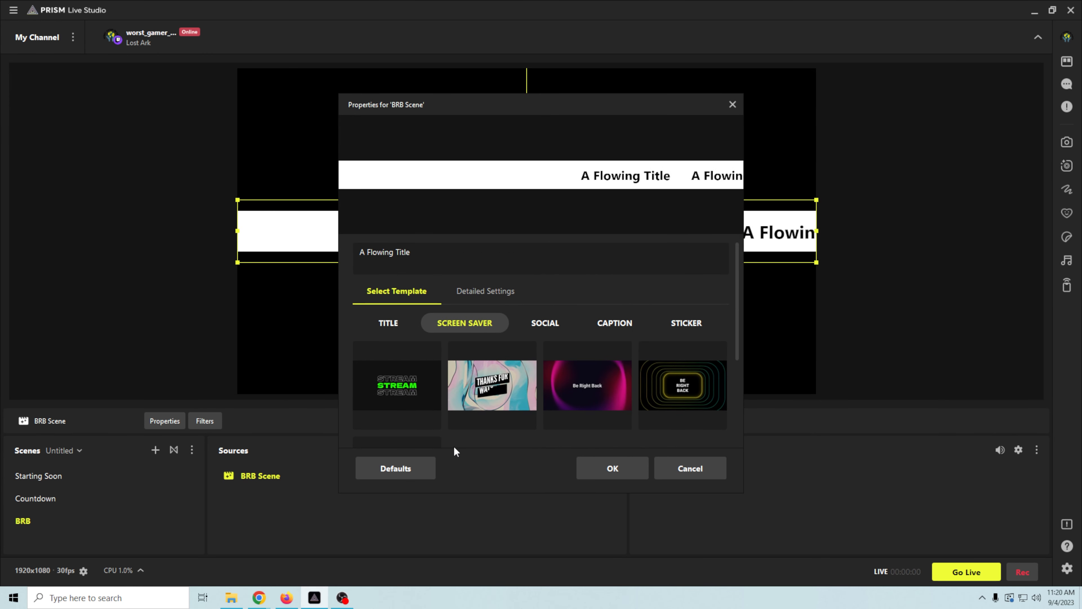
{"action": "left_click", "coordinate": [701, 401]}
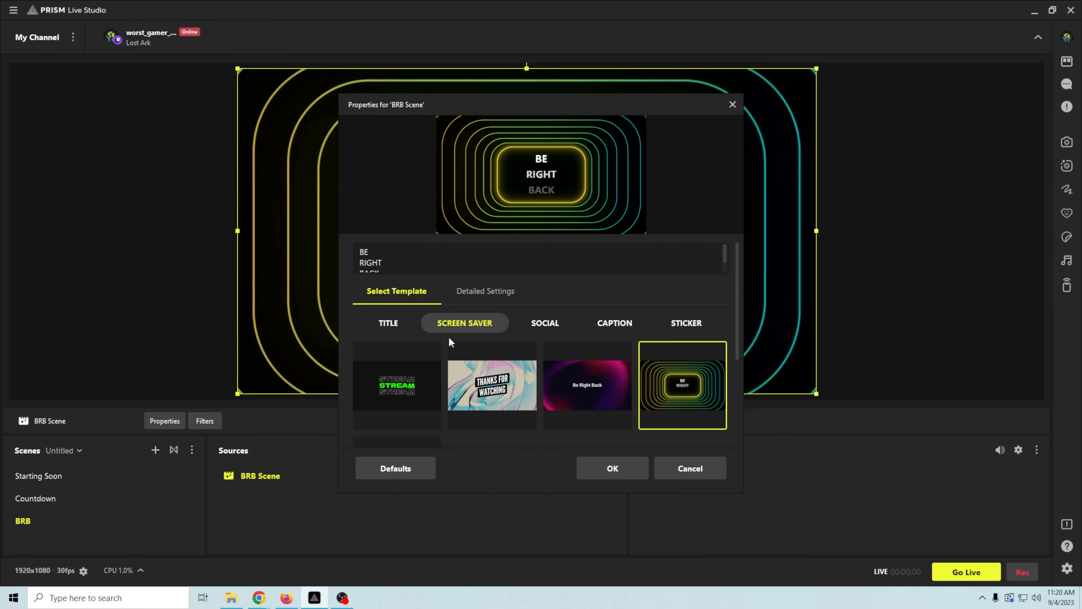
{"action": "left_click", "coordinate": [612, 474]}
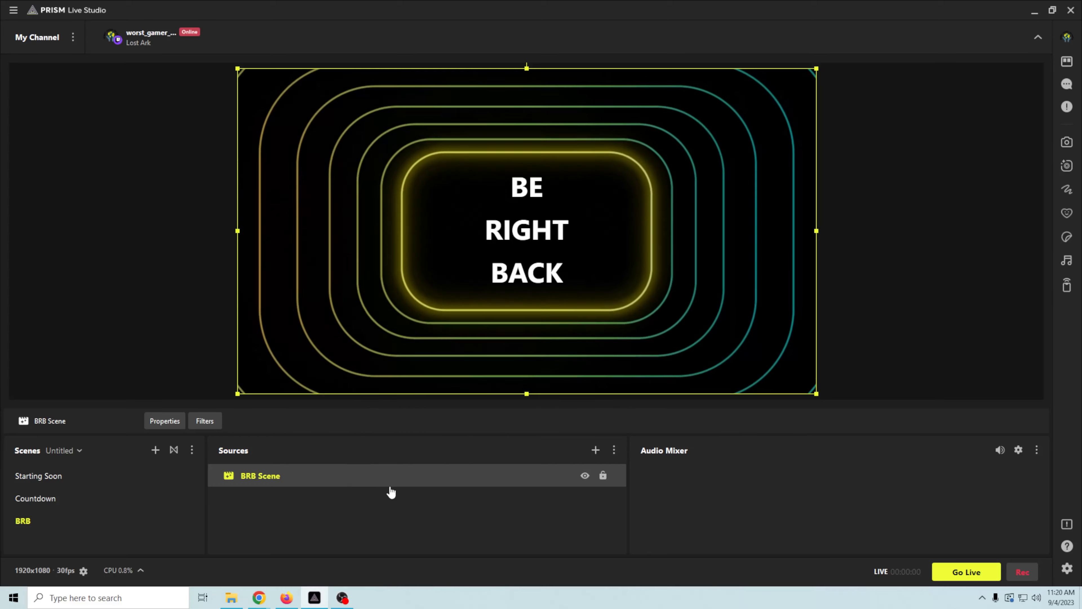
- Add the existing Music media source to the BRB scene, then cancel a second source addition
{"action": "left_click", "coordinate": [353, 511]}
{"action": "right_click", "coordinate": [353, 512]}
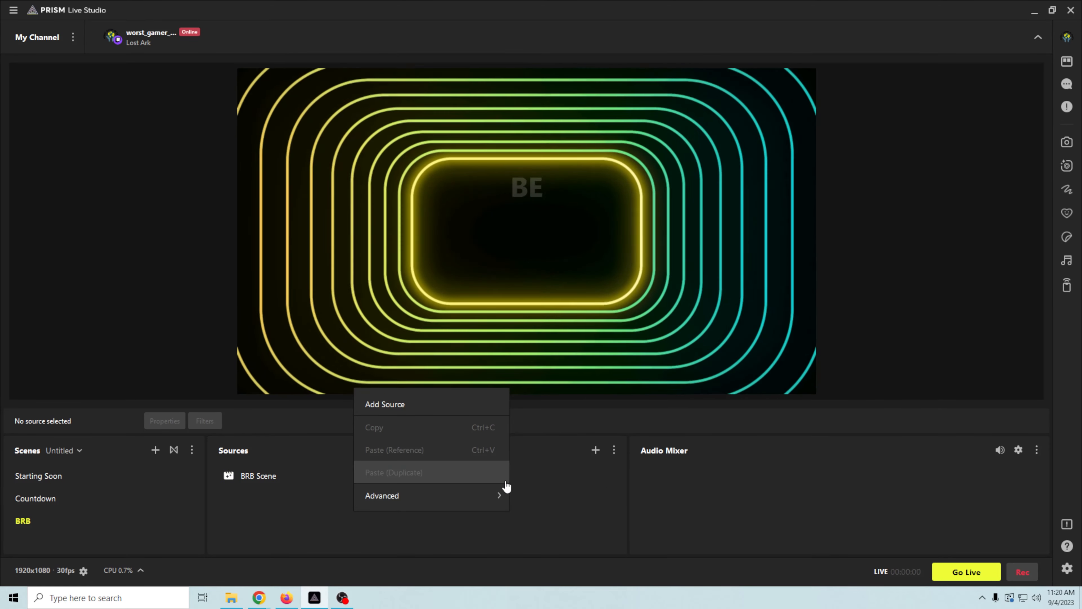
{"action": "left_click", "coordinate": [595, 450]}
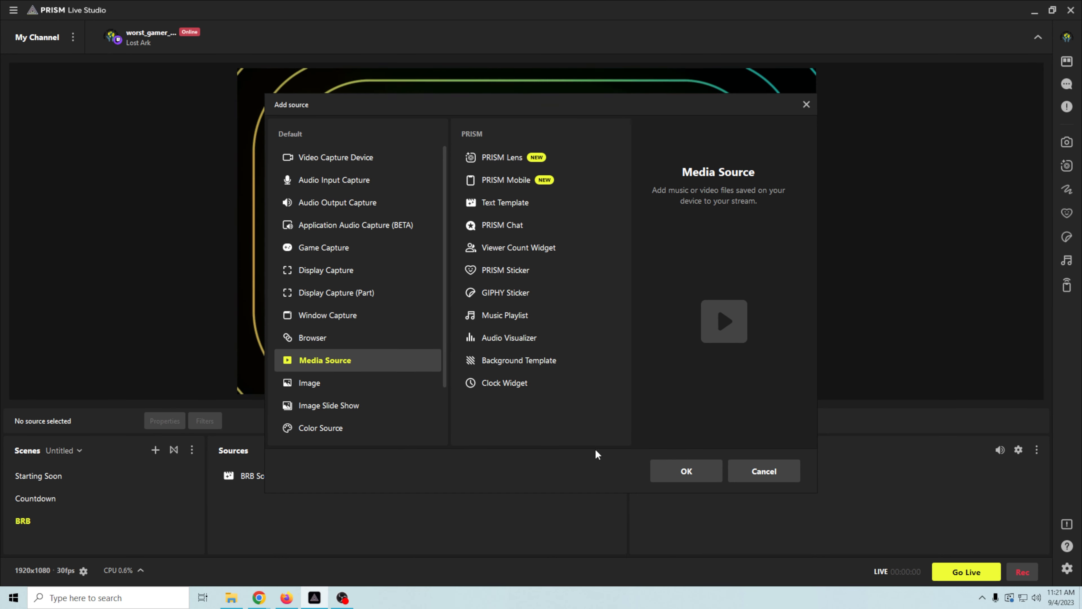
{"action": "left_click", "coordinate": [654, 473]}
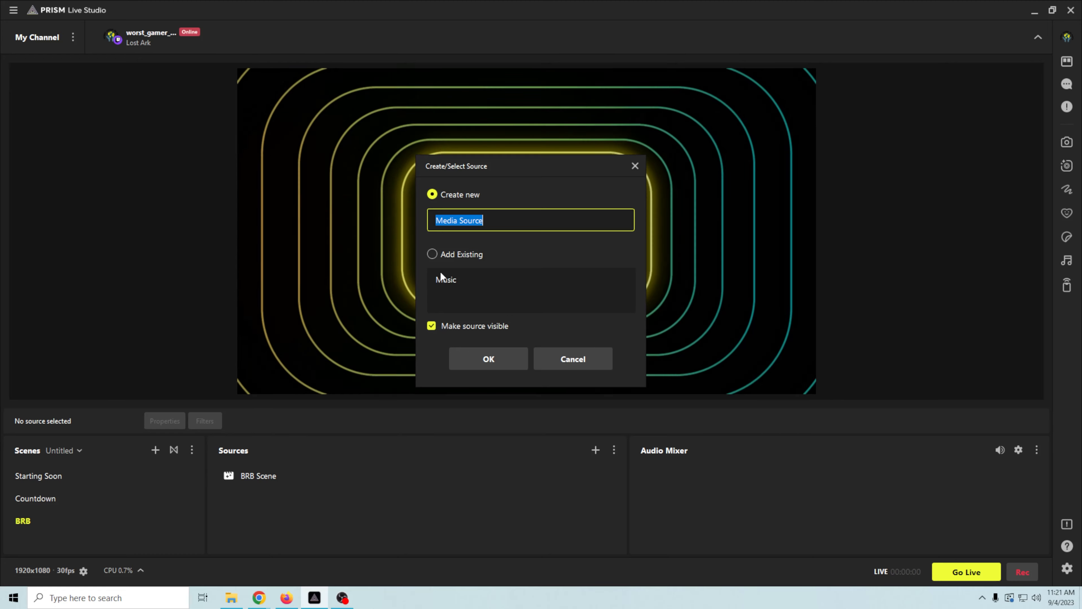
{"action": "left_click", "coordinate": [494, 358]}
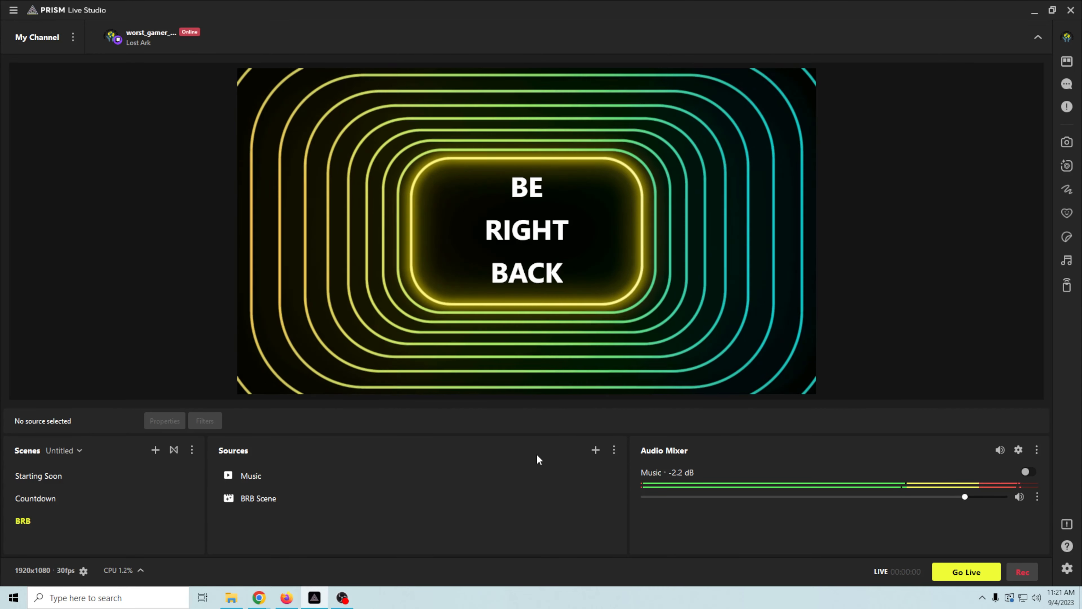
{"action": "left_click", "coordinate": [596, 450]}
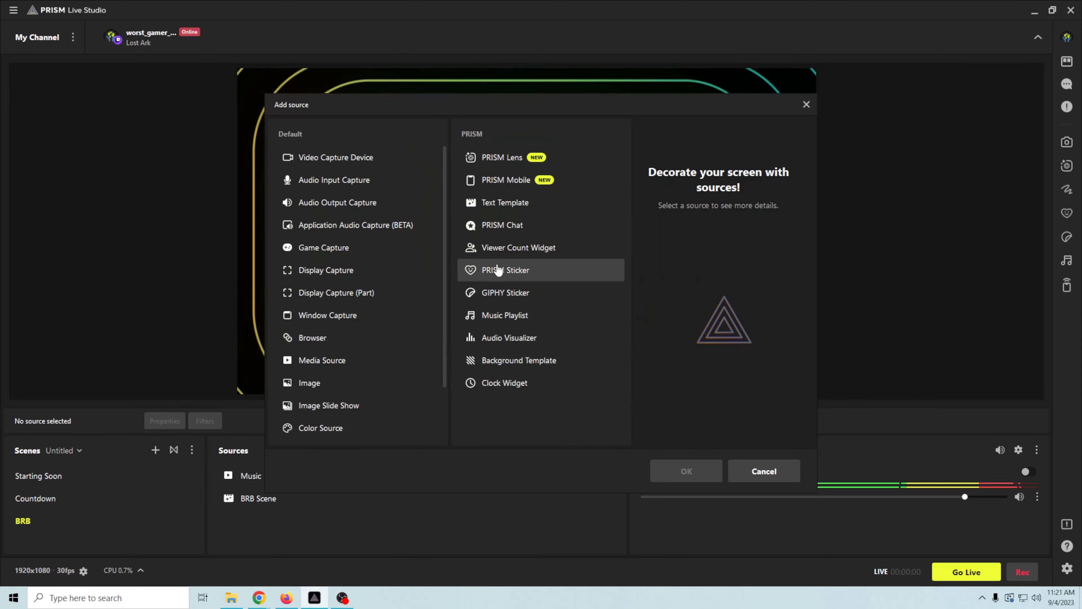
{"action": "left_click", "coordinate": [751, 485]}
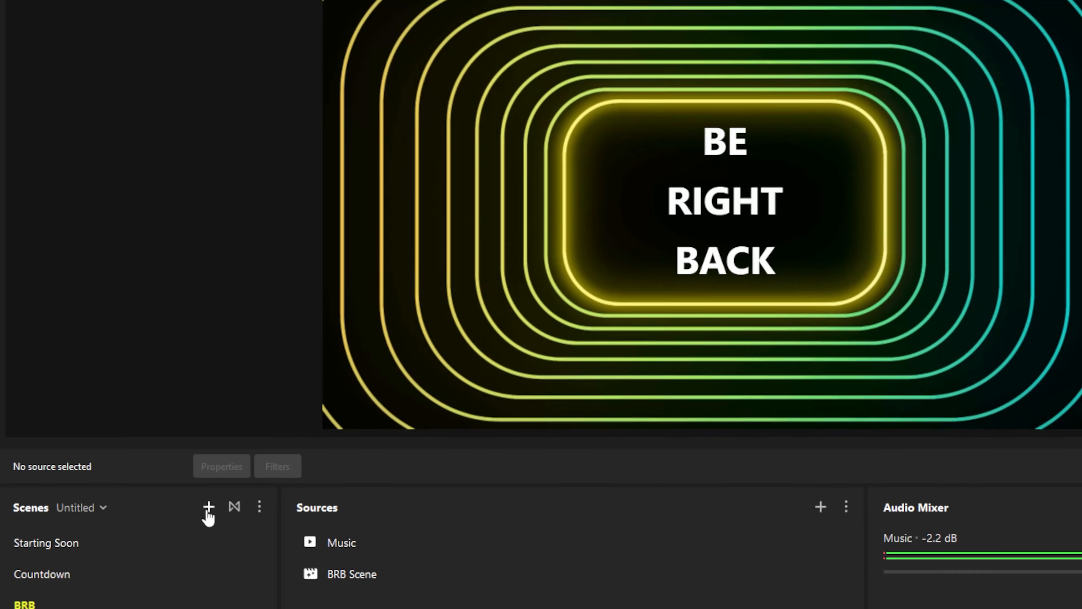
- Create a new scene named End
{"action": "left_click", "coordinate": [208, 510]}
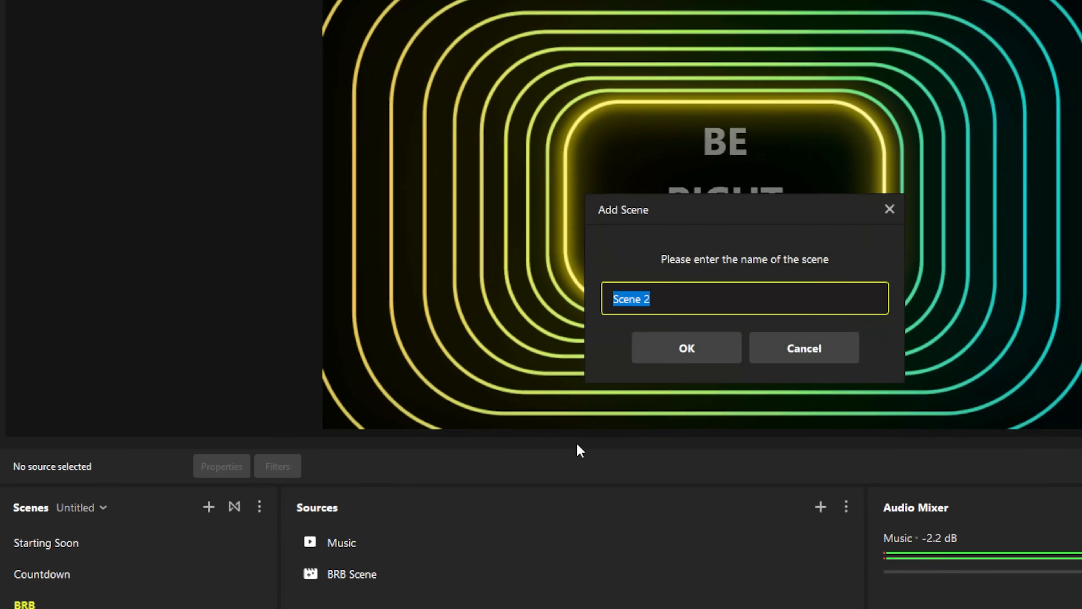
{"action": "type", "text": "tr"}
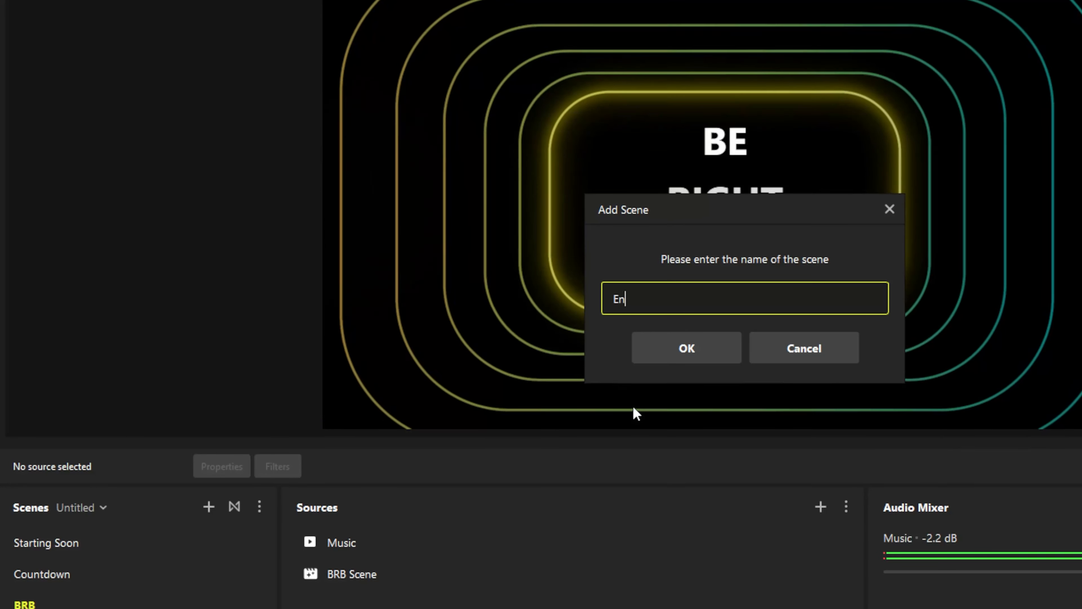
{"action": "key", "text": "Return"}
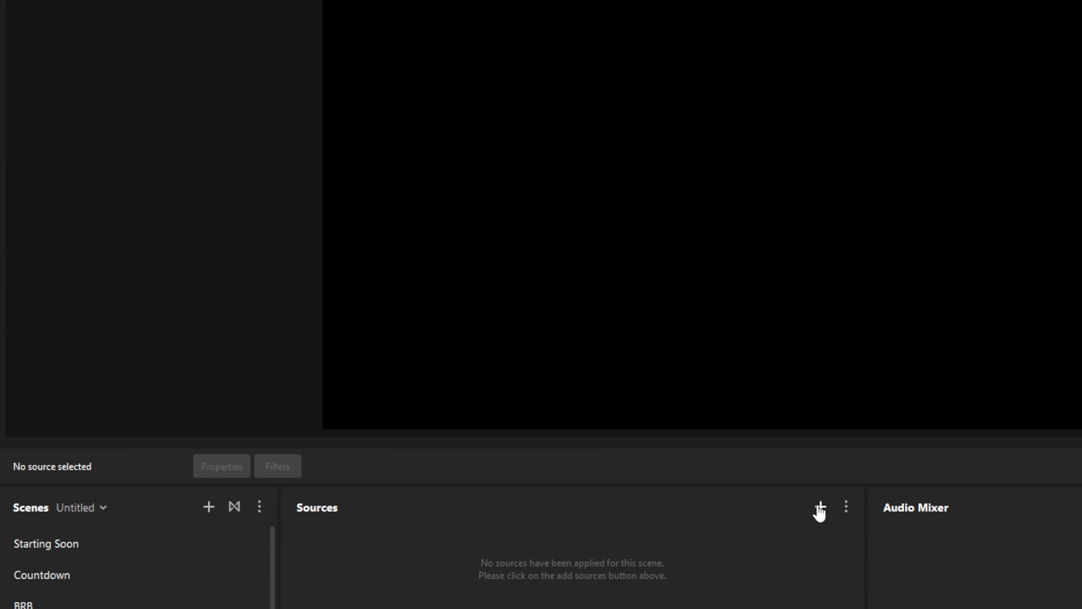
- Add an 'End Scene' text template using the Stream Has Ended screen saver design
{"action": "left_click", "coordinate": [820, 508]}
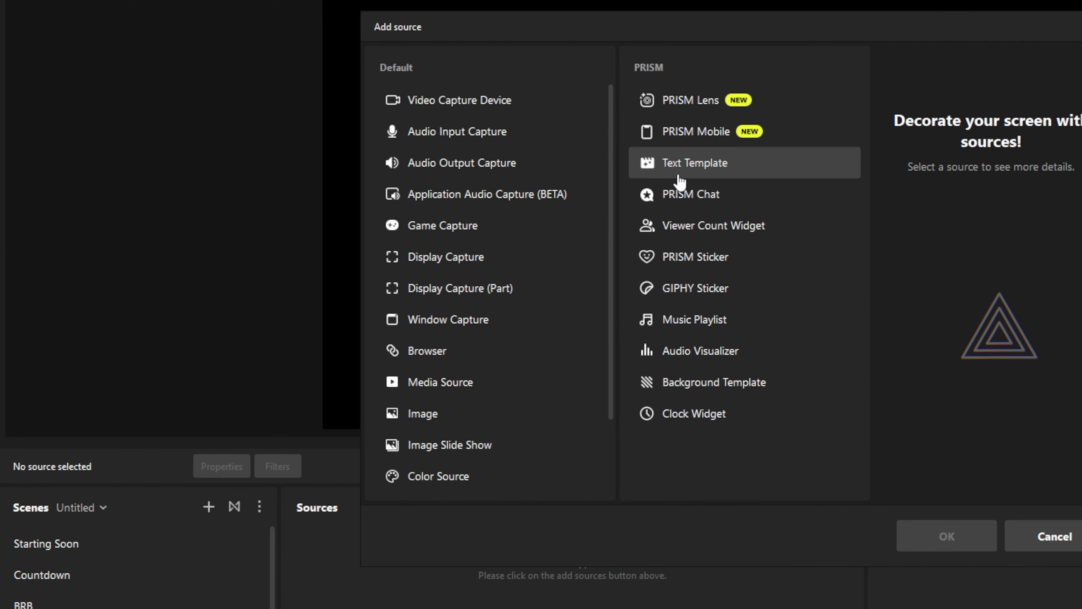
{"action": "left_click", "coordinate": [942, 535]}
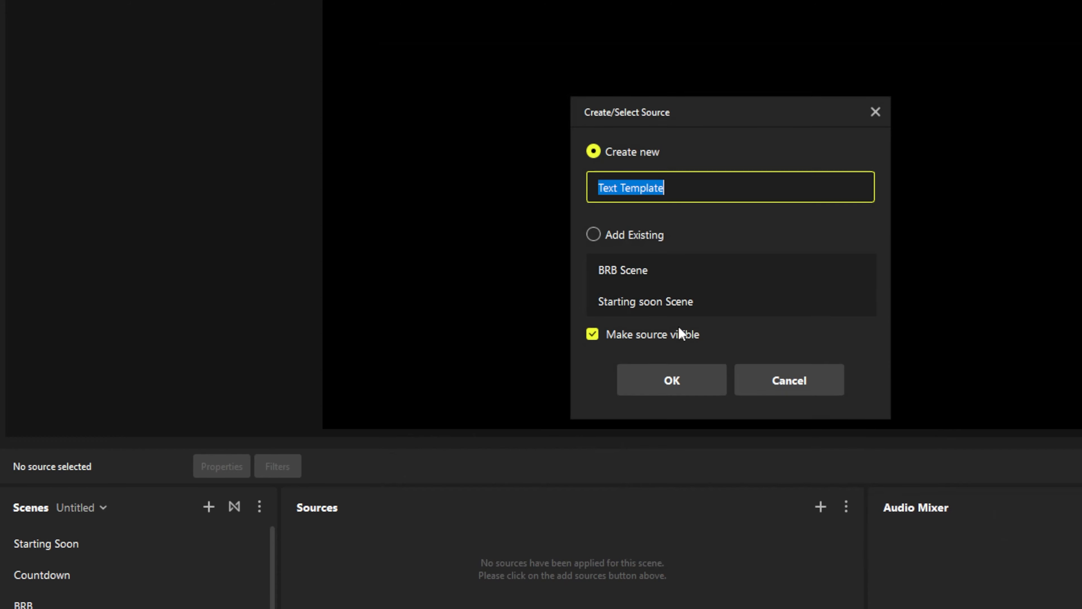
{"action": "type", "text": "End Scene"}
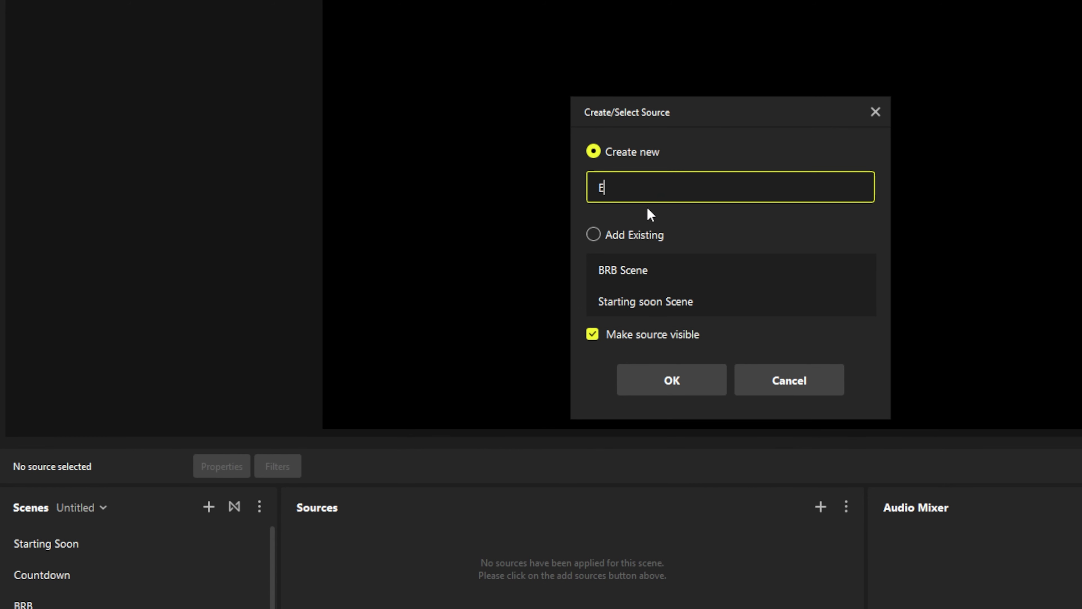
{"action": "left_click", "coordinate": [675, 381]}
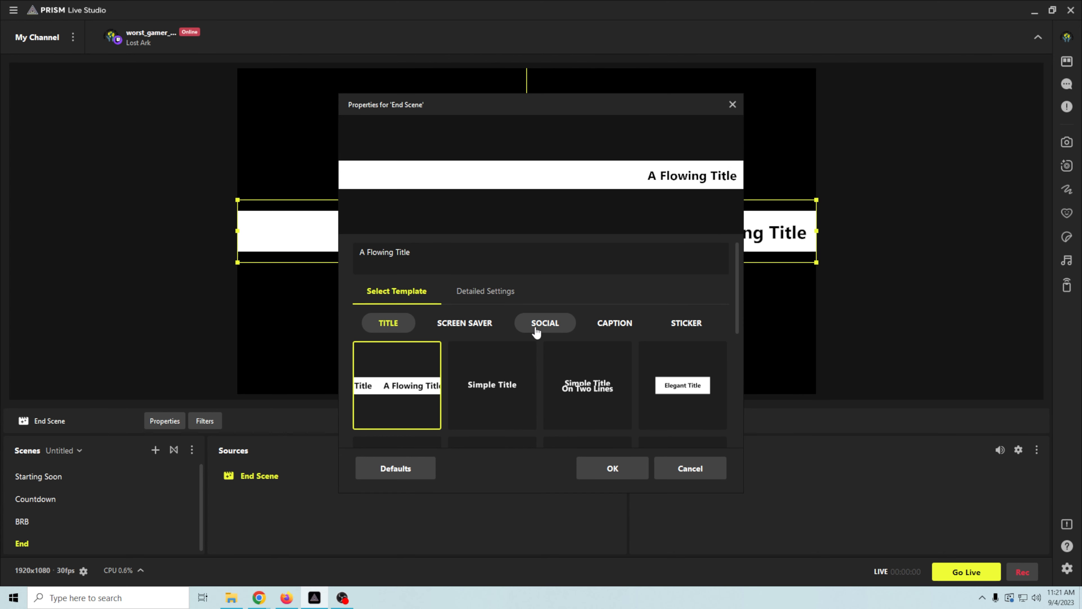
{"action": "left_click", "coordinate": [474, 327]}
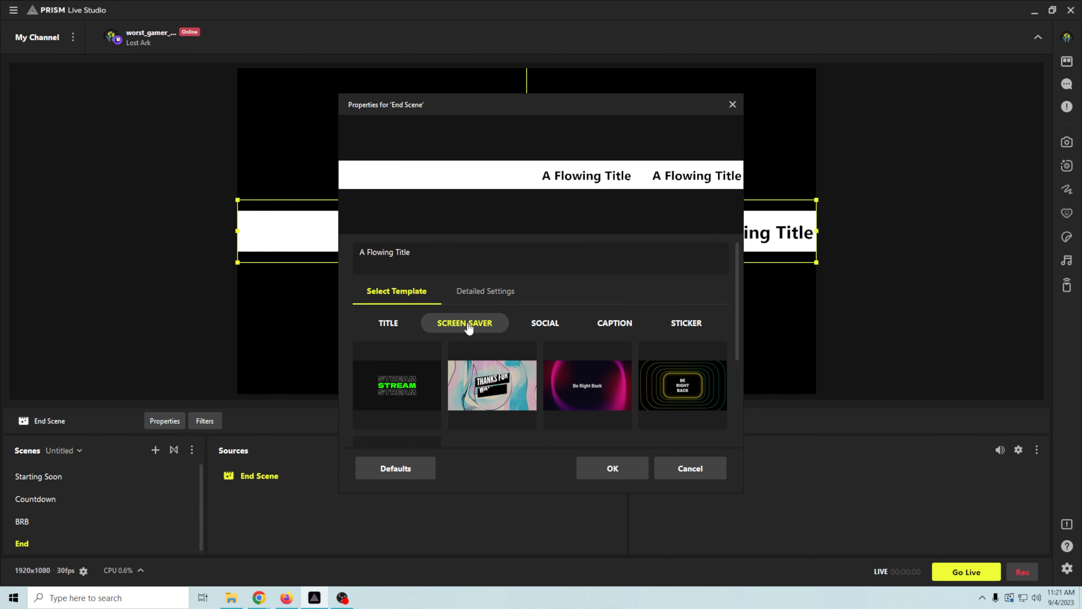
{"action": "left_click", "coordinate": [418, 402]}
{"action": "left_click", "coordinate": [490, 397]}
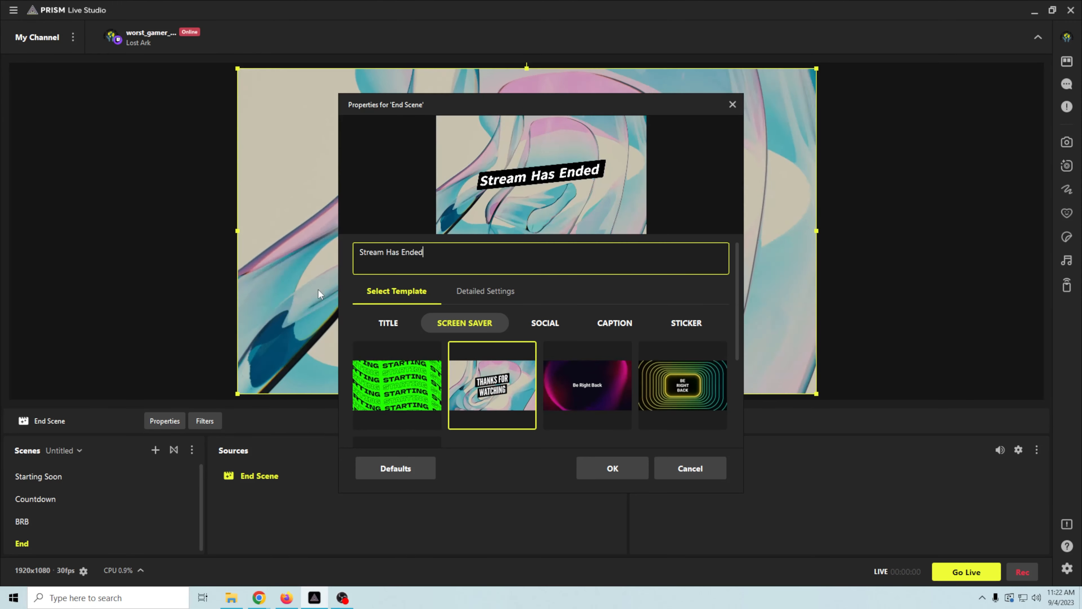
{"action": "left_click", "coordinate": [598, 469]}
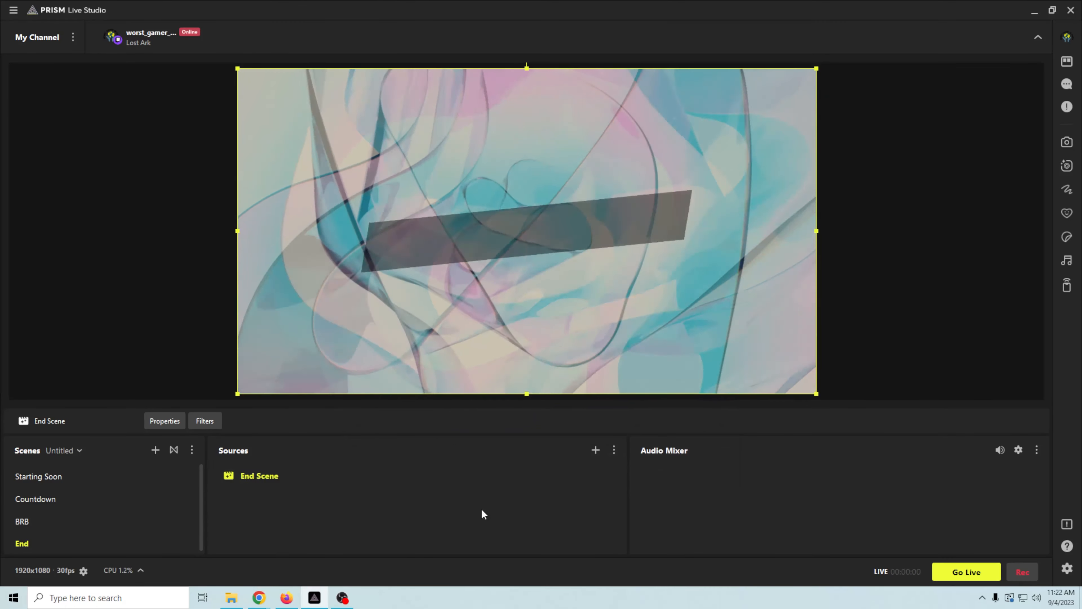
{"action": "left_click", "coordinate": [595, 451]}
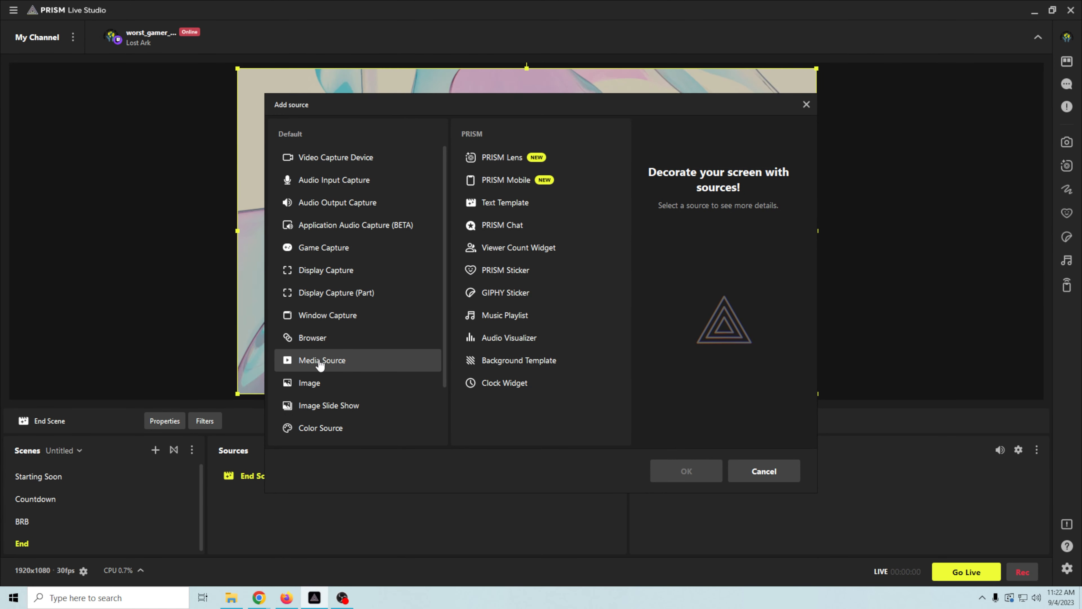
- Add the existing Music media source to the End scene
{"action": "left_click", "coordinate": [687, 471]}
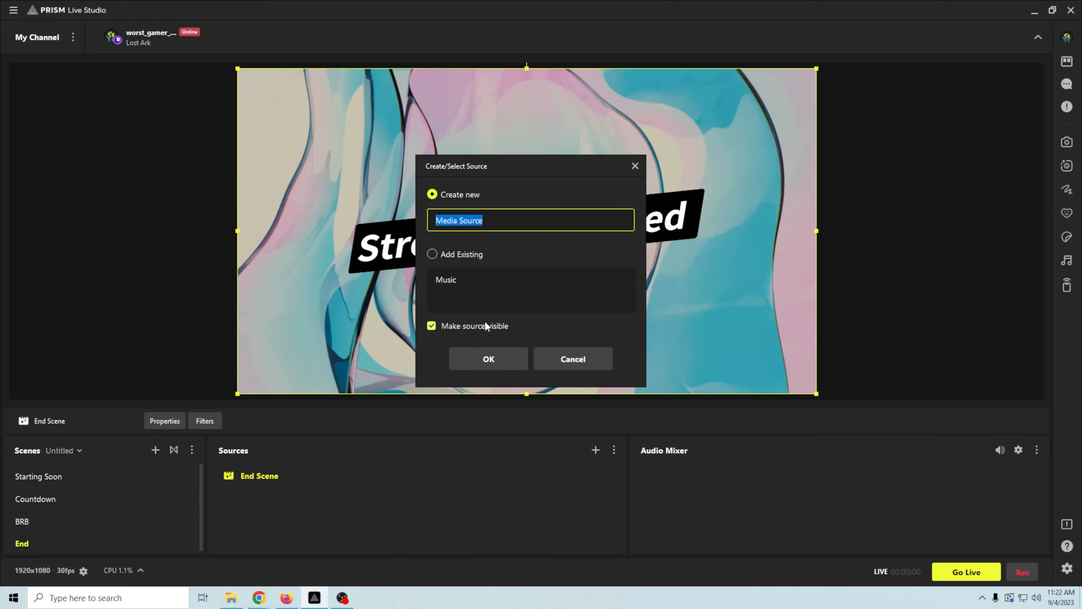
{"action": "left_click", "coordinate": [432, 254]}
{"action": "left_click", "coordinate": [446, 279]}
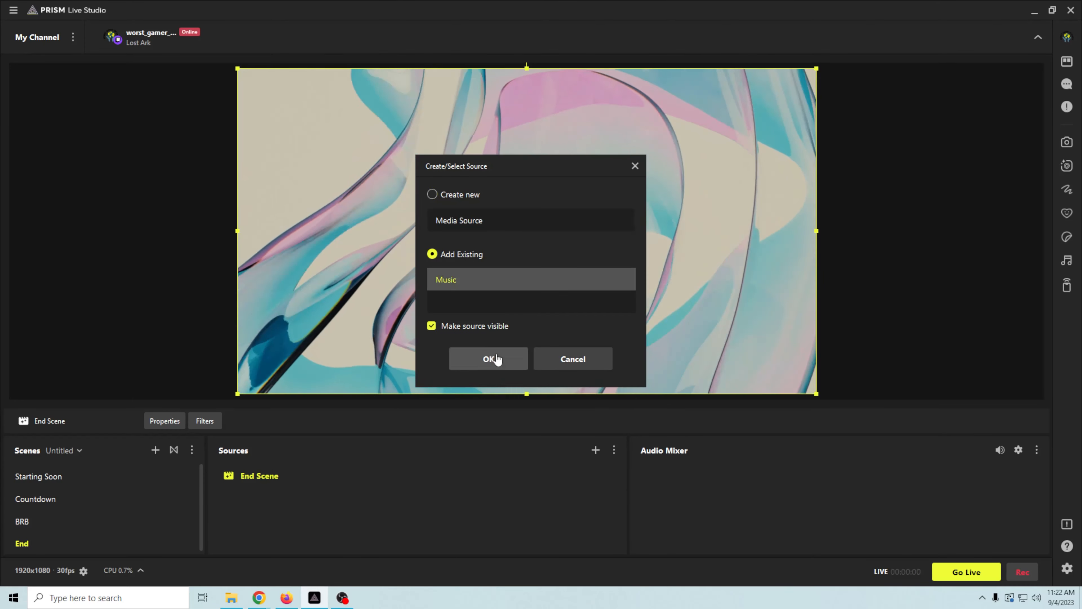
{"action": "left_click", "coordinate": [489, 359]}
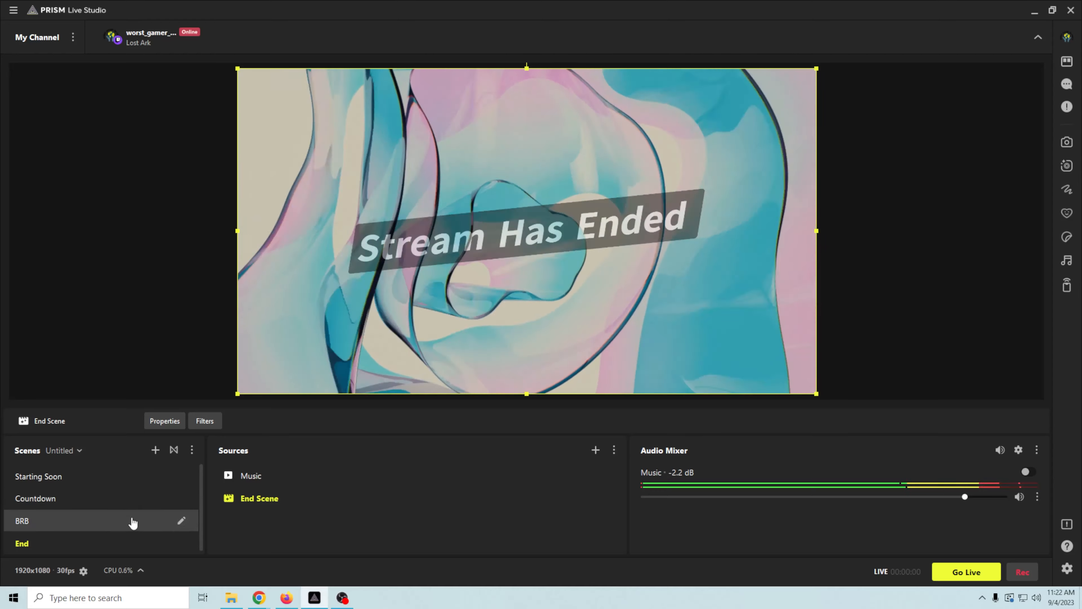
- Cycle through Starting Soon, Countdown, BRB and End scenes, then open the scene list menu
{"action": "left_click", "coordinate": [106, 487]}
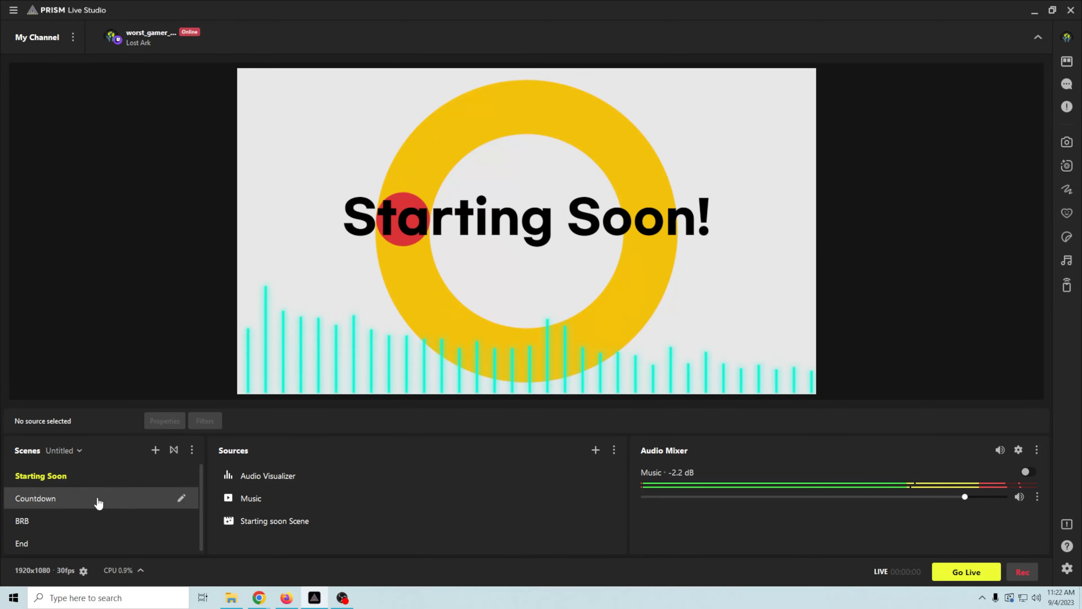
{"action": "left_click", "coordinate": [98, 503]}
{"action": "left_click", "coordinate": [98, 524]}
{"action": "left_click", "coordinate": [99, 546]}
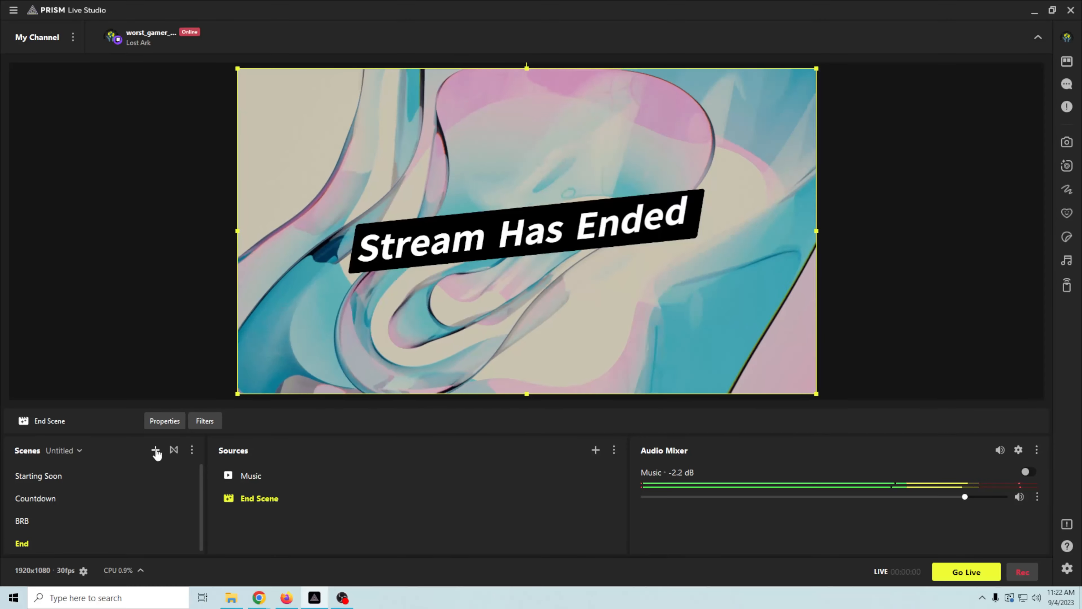
{"action": "left_click", "coordinate": [191, 450]}
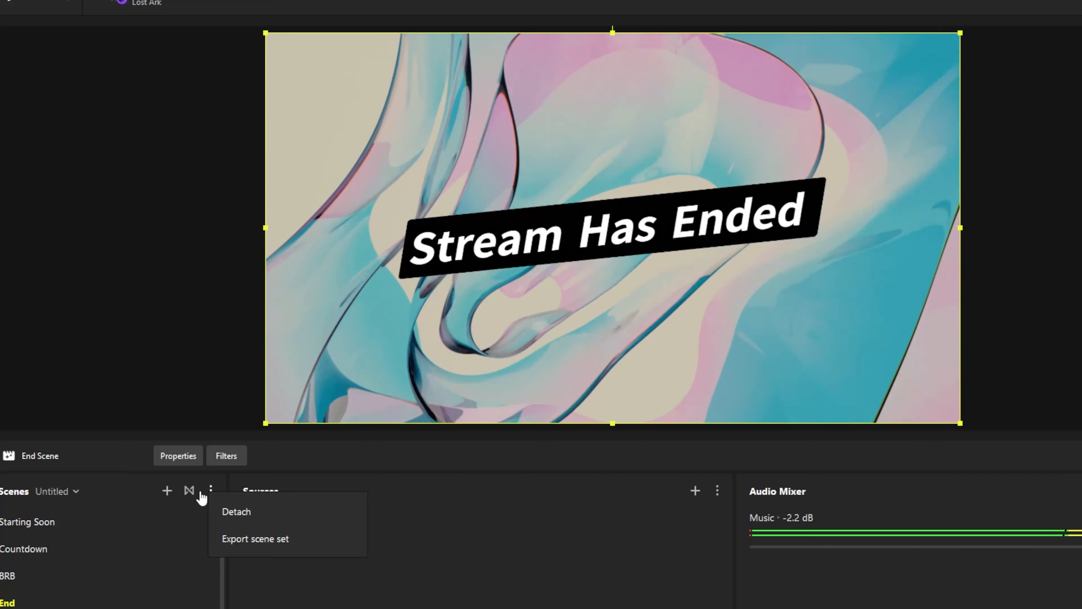
- Add a Luma Wipe transition with the Watercolor wipe image, preview it, and save
{"action": "left_click", "coordinate": [183, 474]}
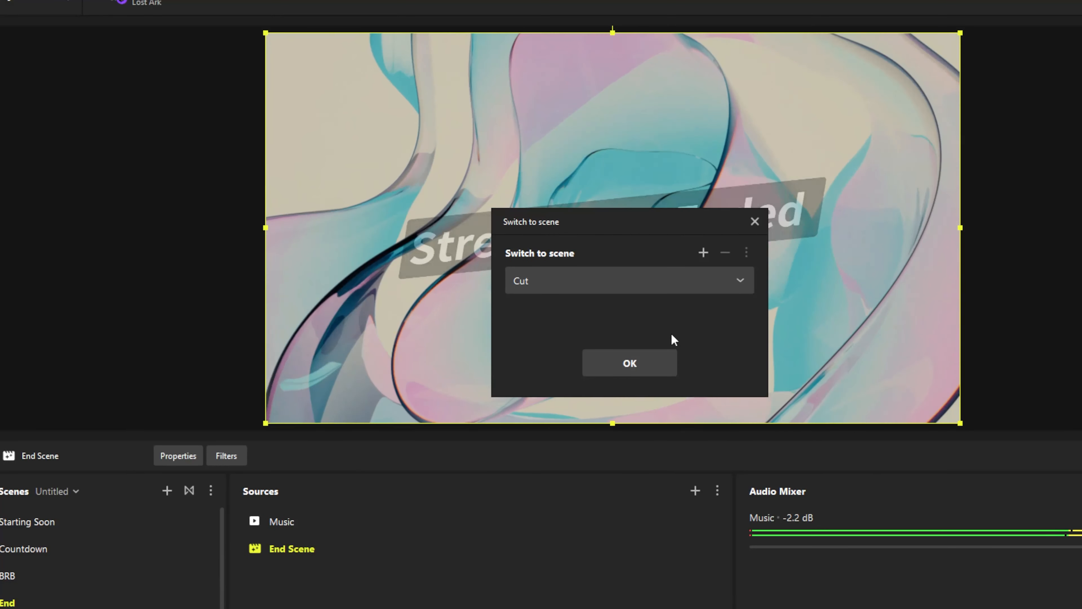
{"action": "left_click", "coordinate": [740, 282]}
{"action": "left_click", "coordinate": [740, 282]}
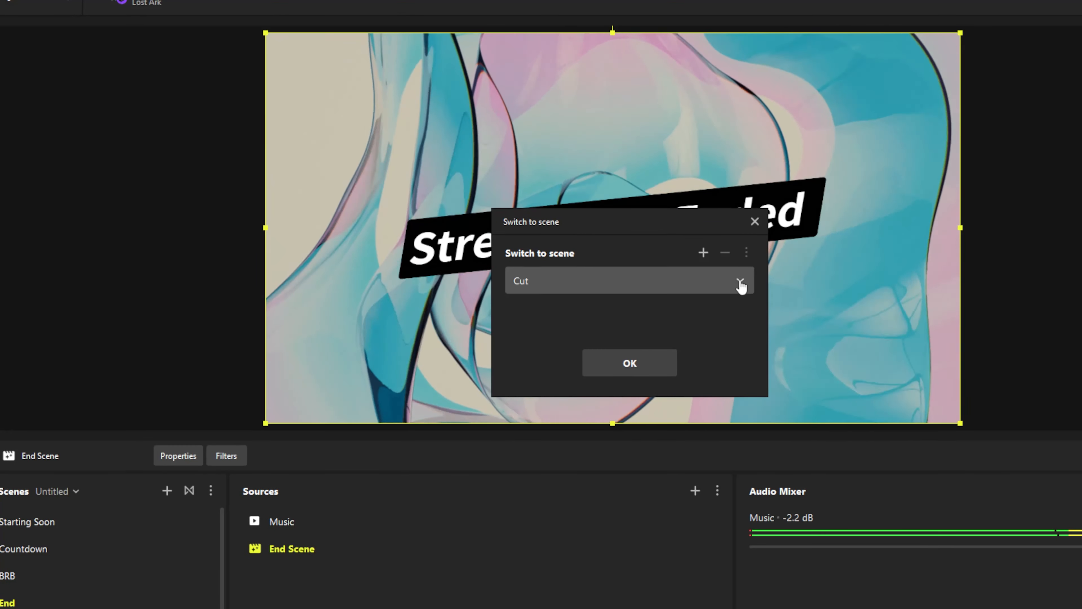
{"action": "left_click", "coordinate": [703, 253]}
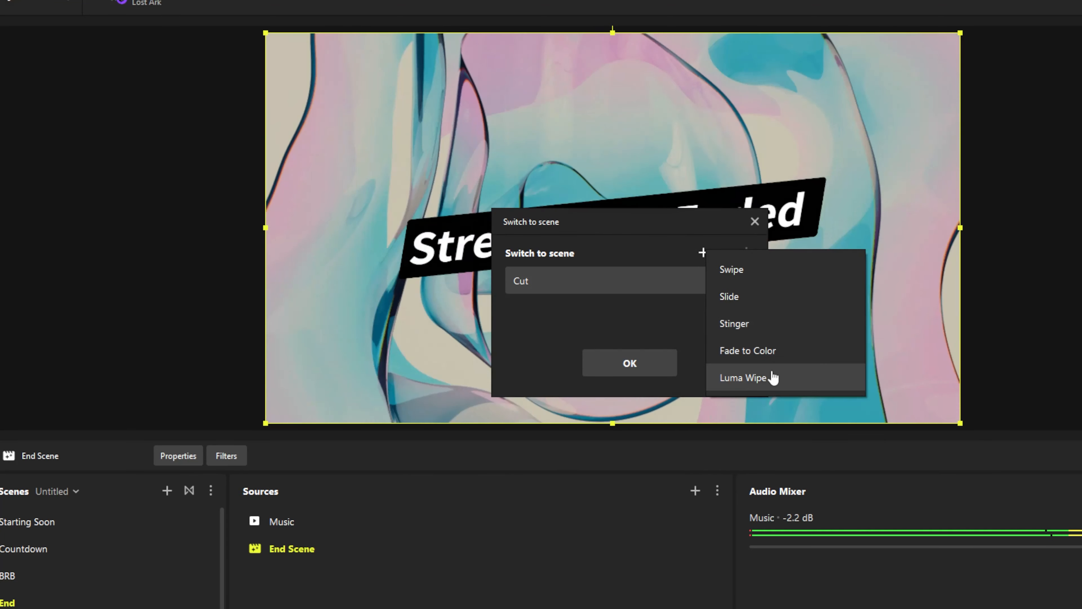
{"action": "left_click", "coordinate": [768, 377]}
{"action": "left_click", "coordinate": [580, 354]}
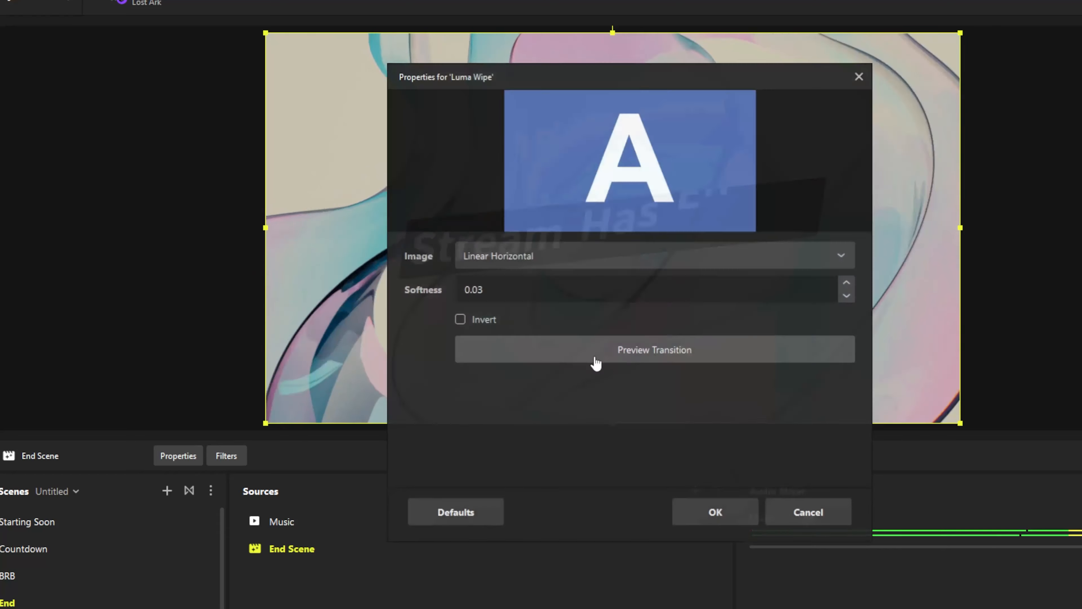
{"action": "left_click", "coordinate": [843, 258]}
{"action": "scroll", "coordinate": [669, 427], "scroll_direction": "down", "scroll_amount": 6}
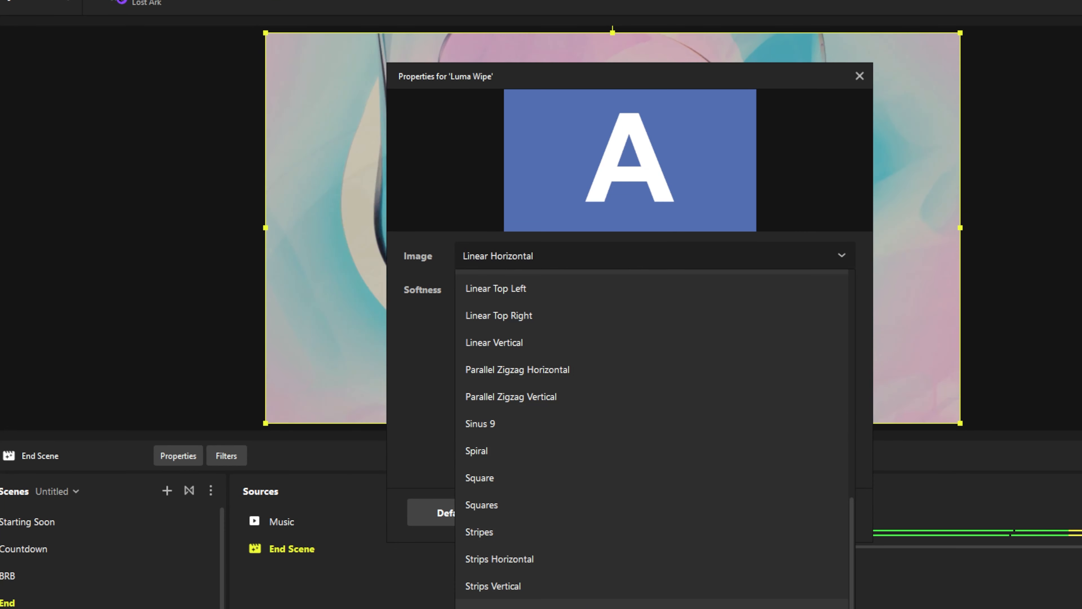
{"action": "left_click", "coordinate": [588, 608]}
{"action": "left_click", "coordinate": [590, 350]}
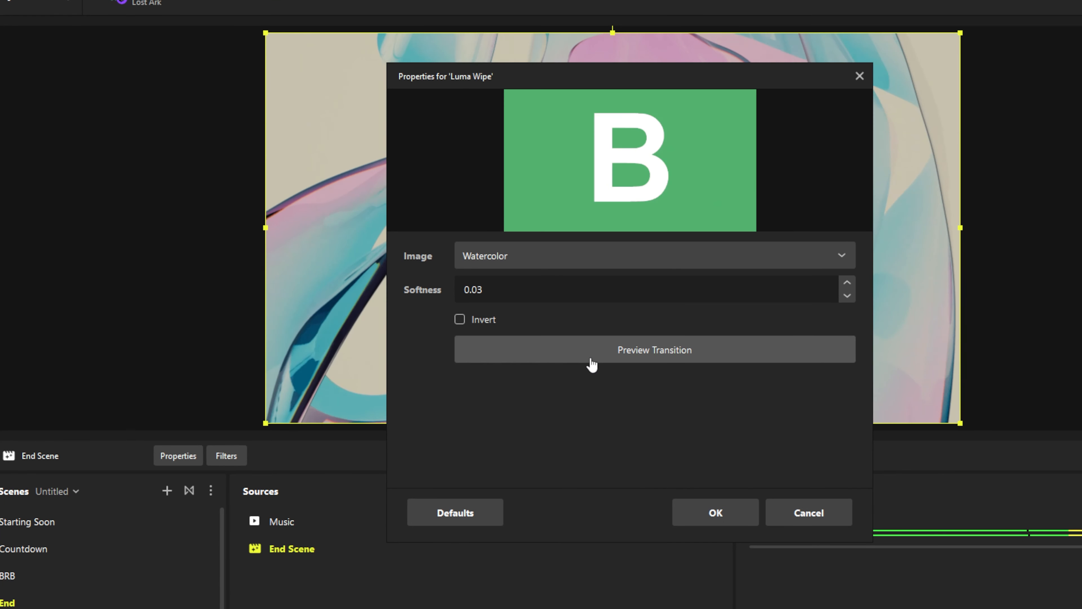
{"action": "left_click", "coordinate": [720, 514]}
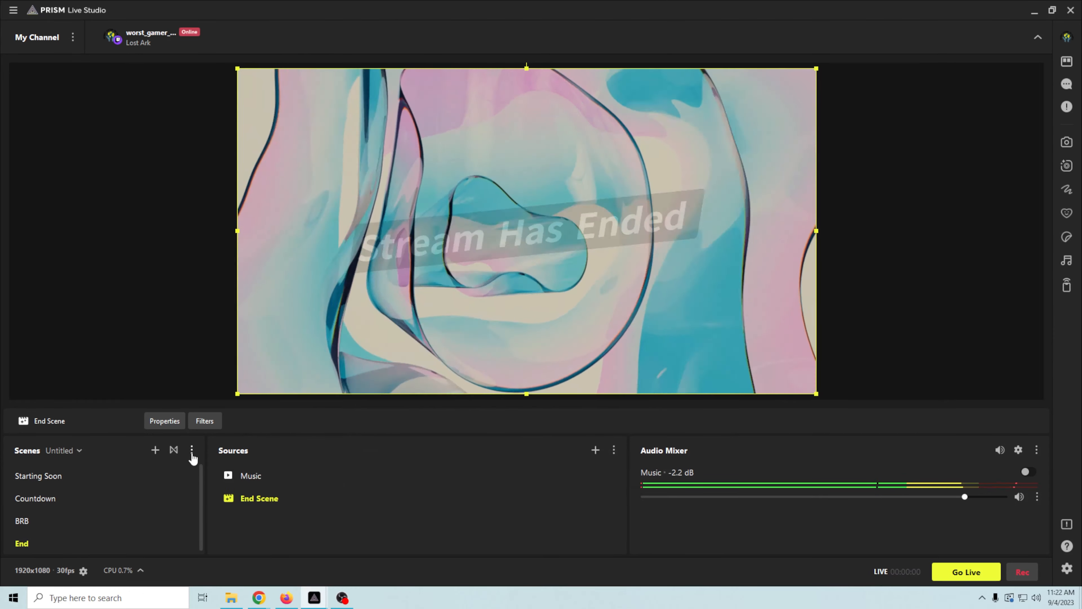
- Set the Luma Wipe transition duration to 3000 ms
{"action": "left_click", "coordinate": [173, 450]}
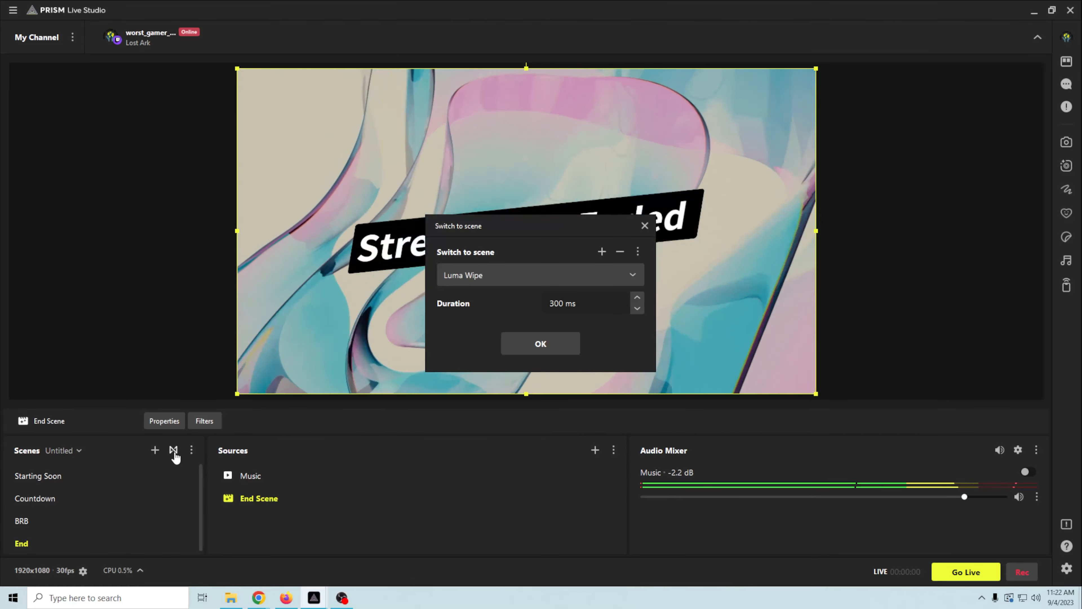
{"action": "left_click", "coordinate": [558, 304]}
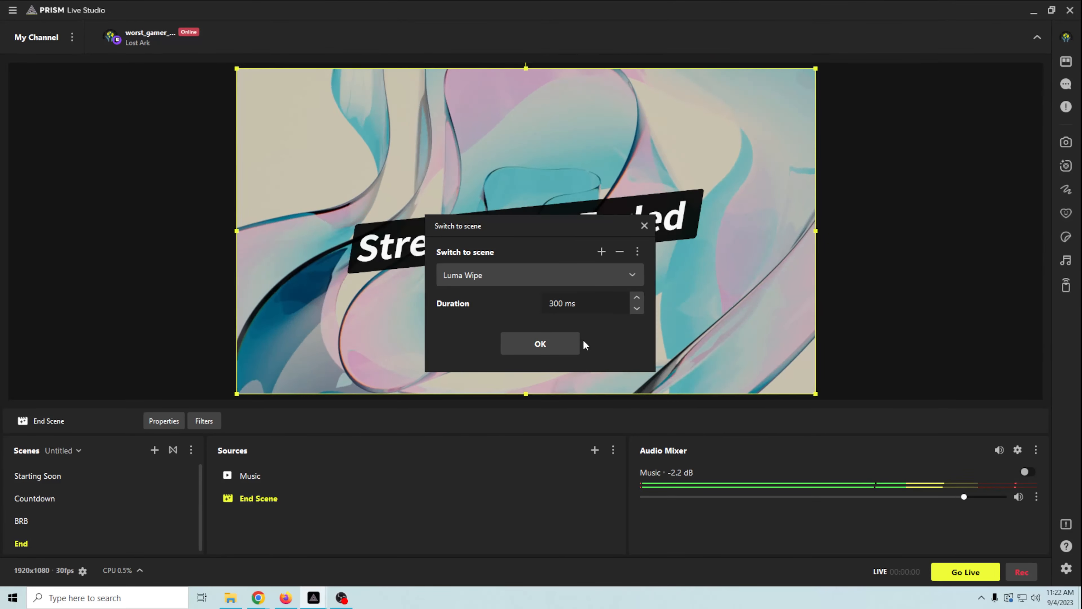
{"action": "type", "text": "0"}
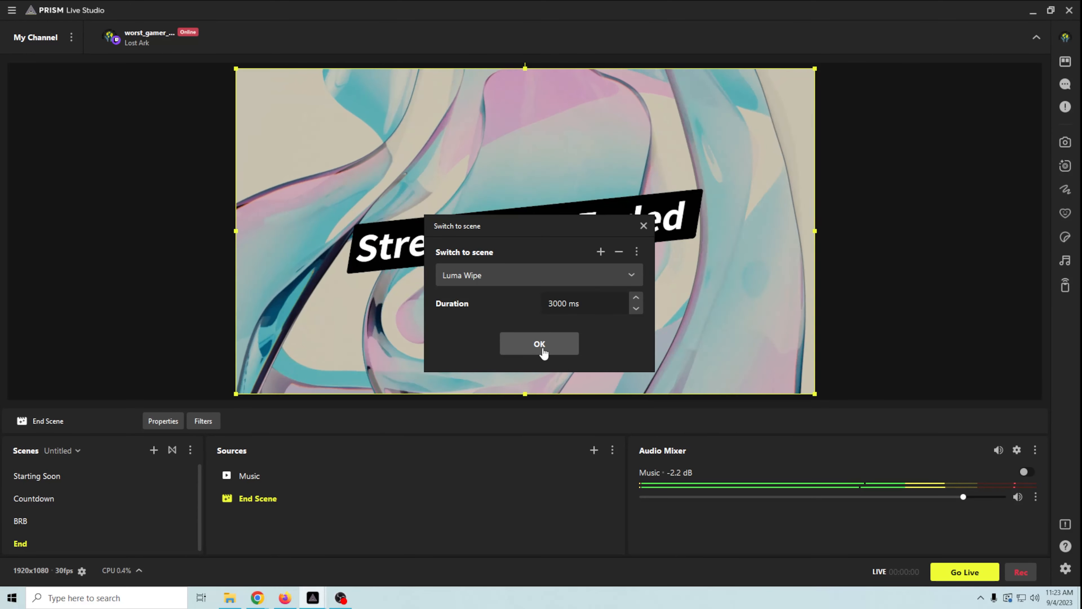
{"action": "left_click", "coordinate": [546, 344]}
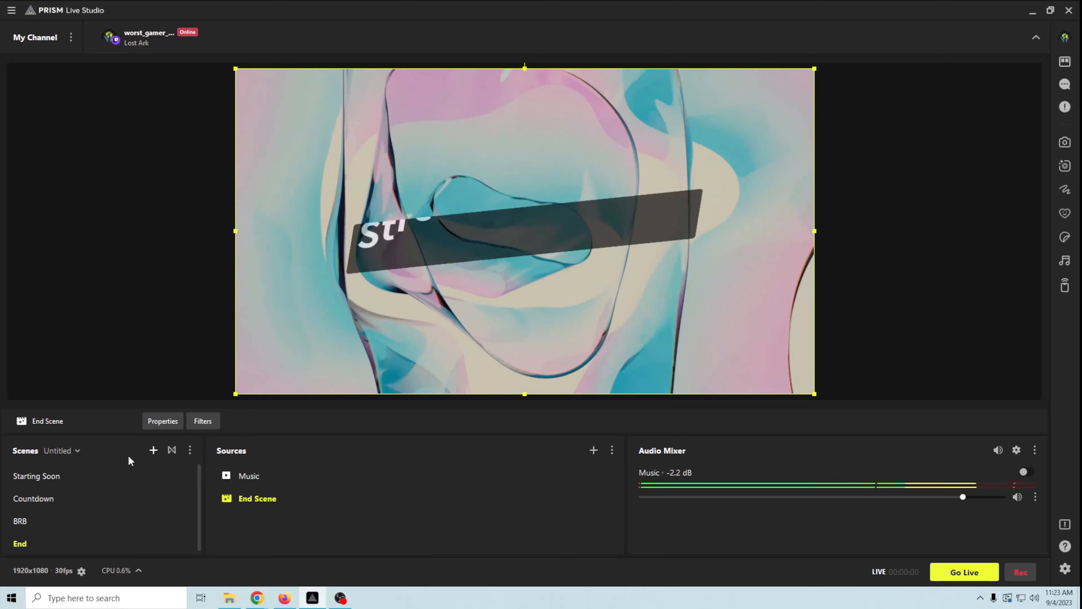
- Switch to the Countdown scene via Starting Soon and start the Clock Widget timer
{"action": "left_click", "coordinate": [74, 482]}
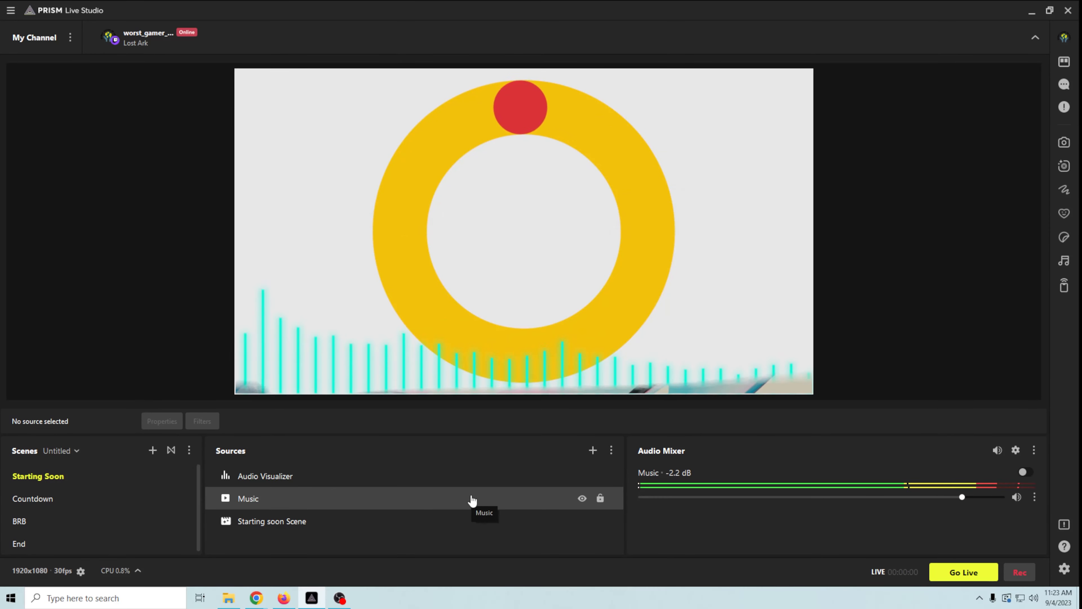
{"action": "left_click", "coordinate": [90, 498]}
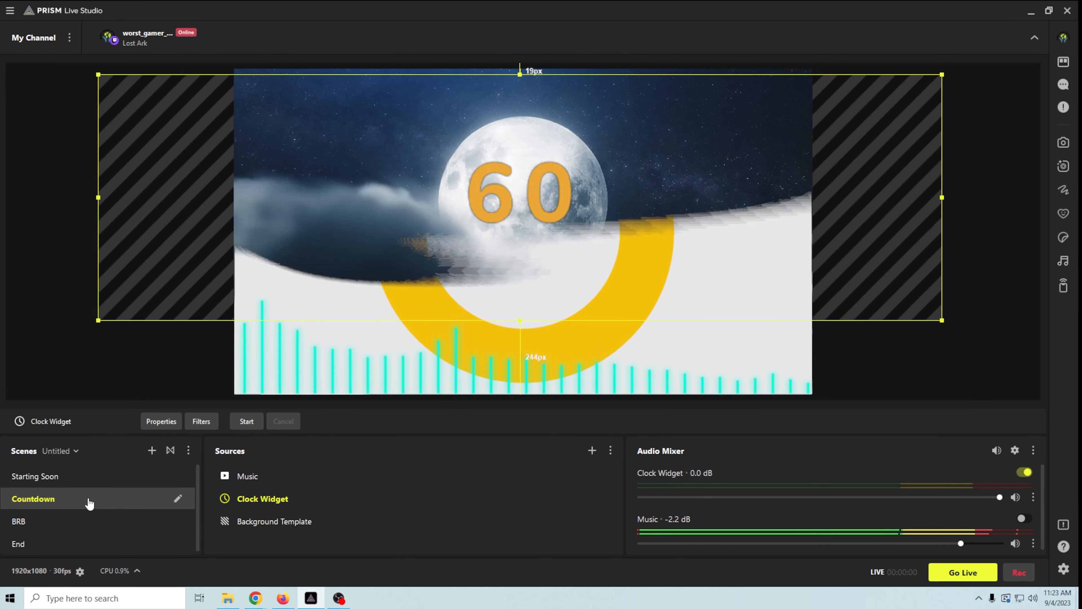
{"action": "right_click", "coordinate": [291, 499]}
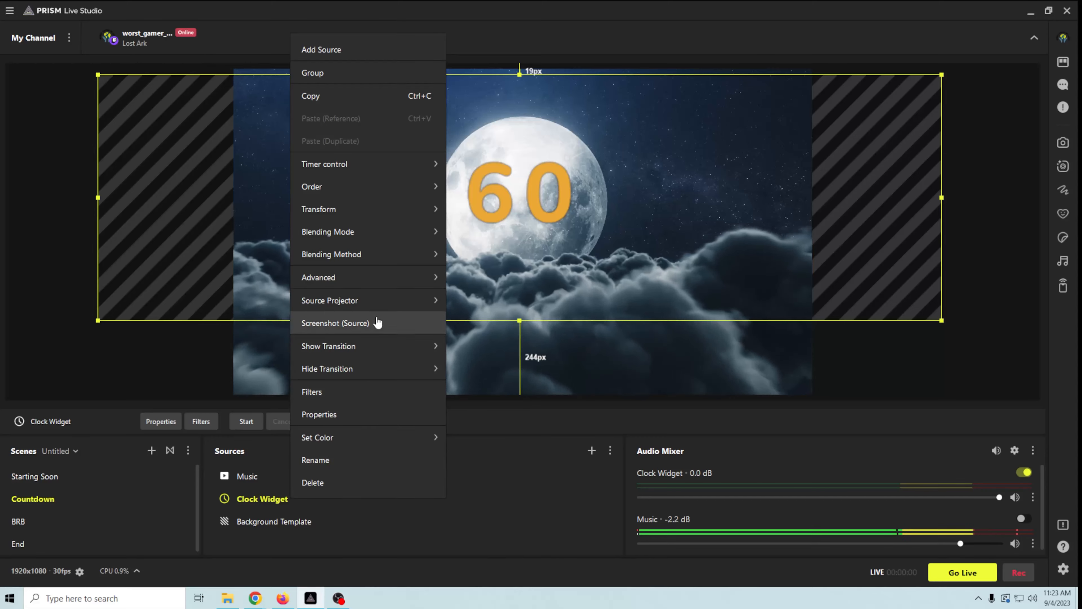
{"action": "mouse_move", "coordinate": [358, 172]}
{"action": "left_click", "coordinate": [465, 163]}
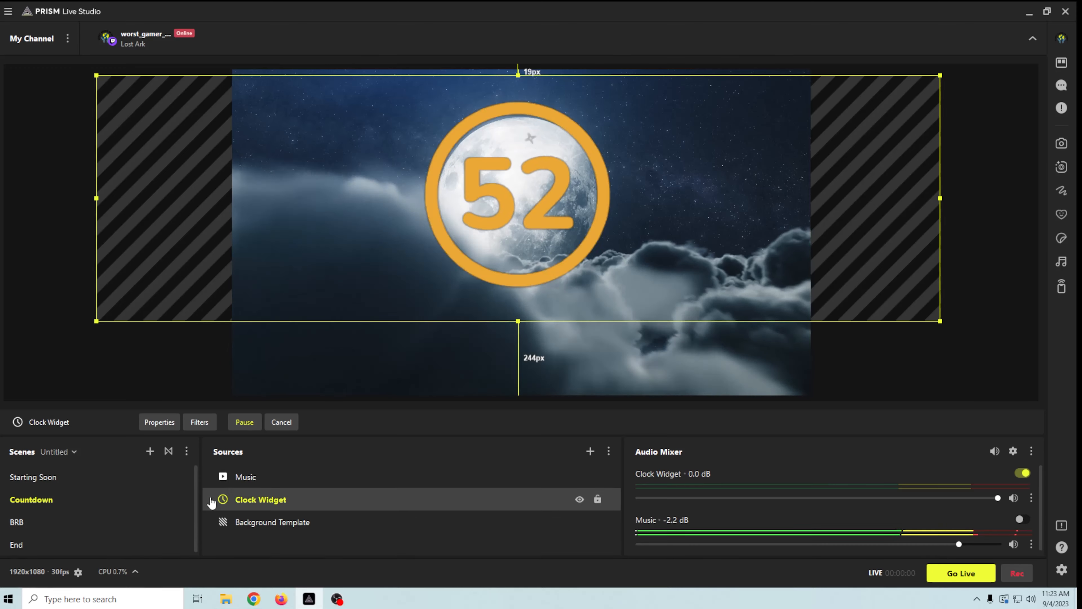
- Cancel the running countdown so the clock resets to 60
{"action": "right_click", "coordinate": [261, 500]}
{"action": "mouse_move", "coordinate": [358, 160]}
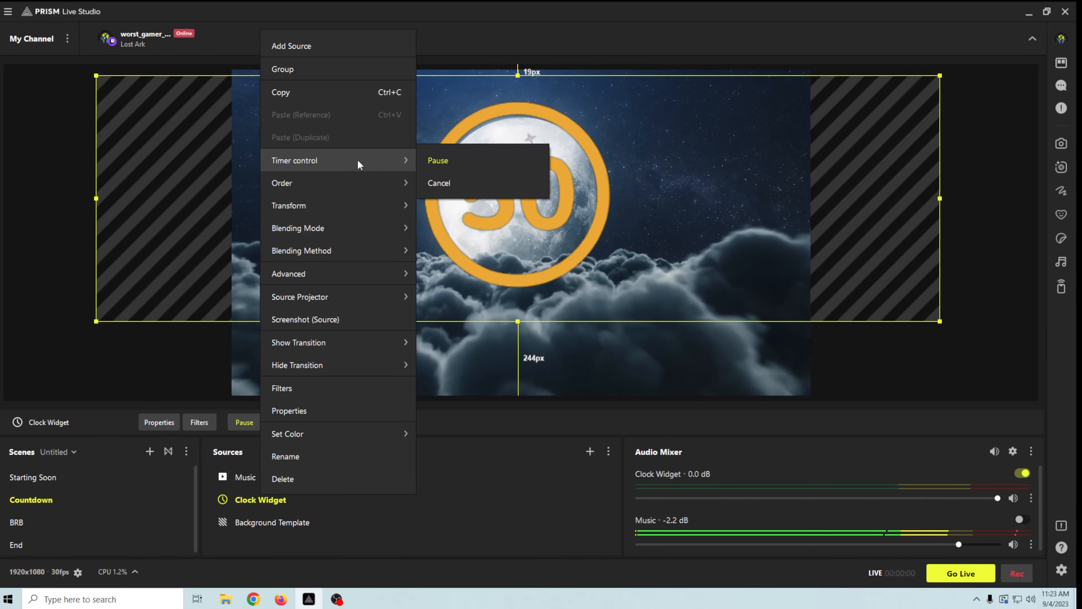
{"action": "left_click", "coordinate": [439, 183]}
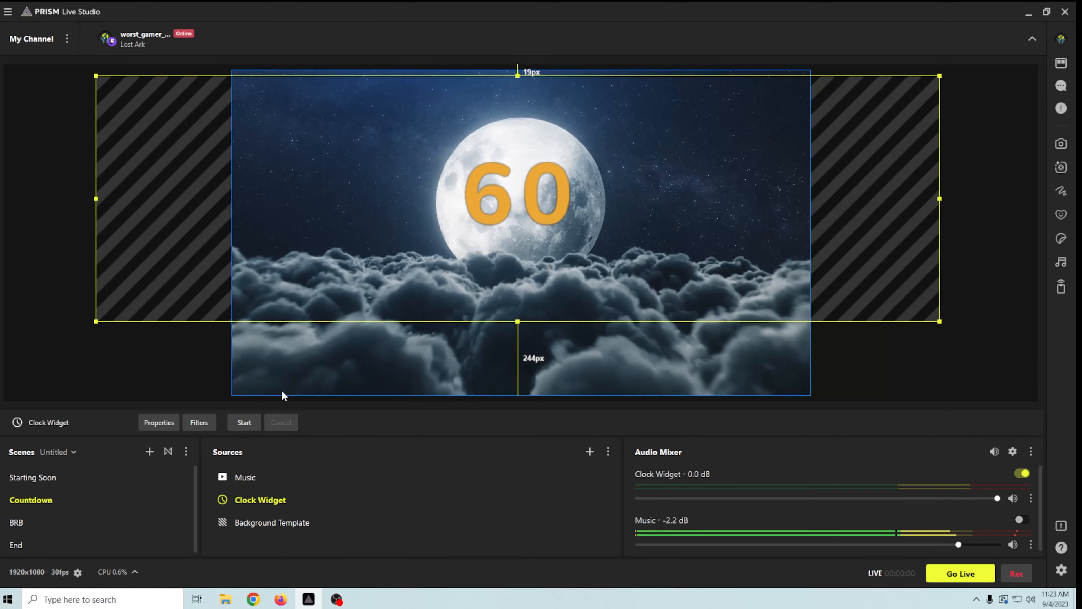
{"action": "left_click", "coordinate": [149, 452]}
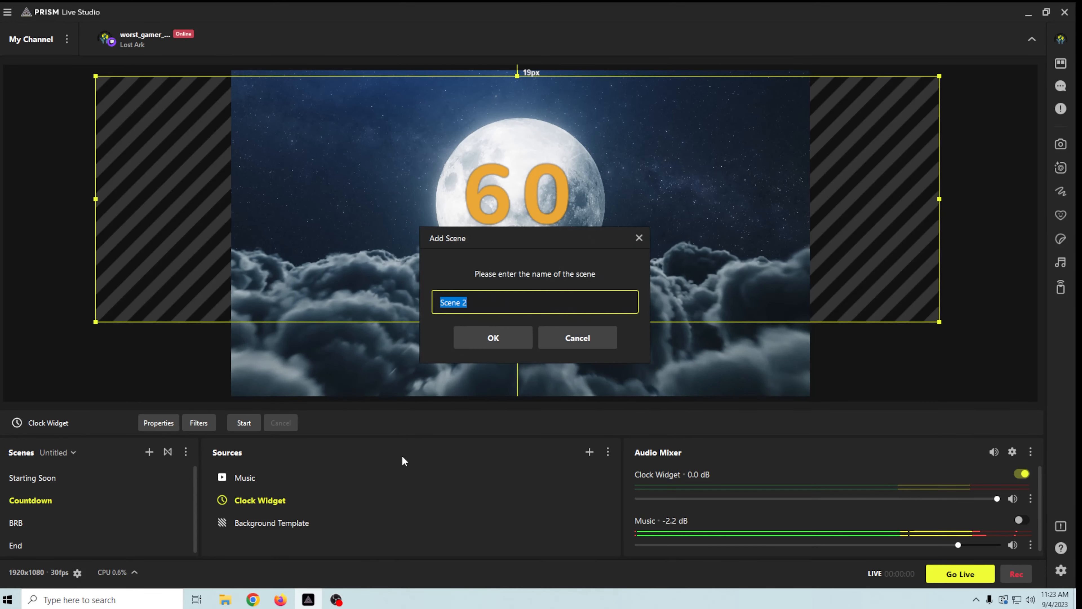
{"action": "key", "text": "BackSpace"}
{"action": "type", "text": "Jus"}
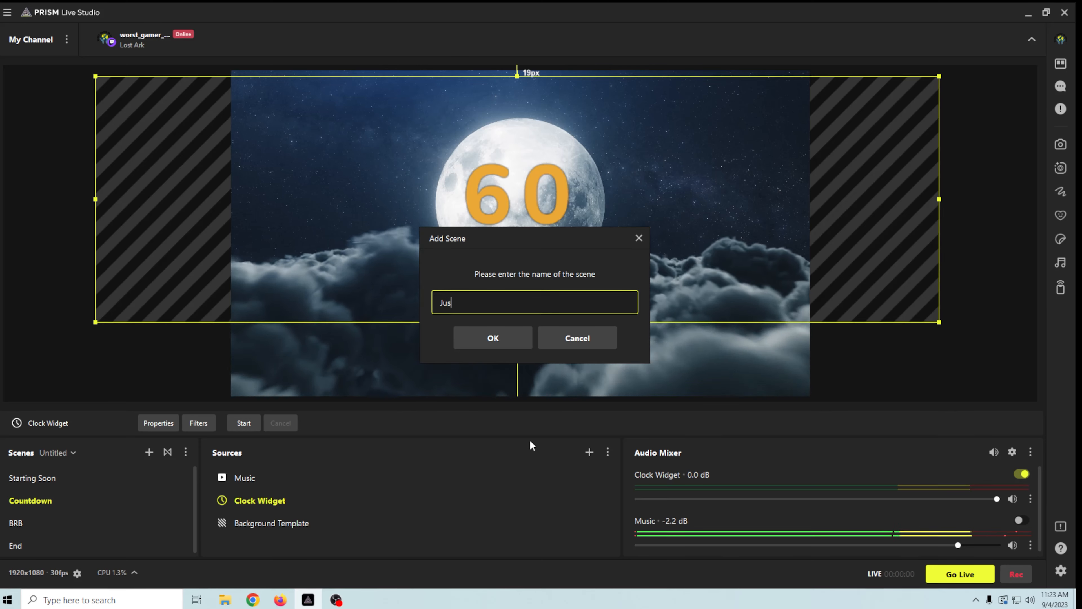
{"action": "type", "text": "t Chatting"}
{"action": "left_click", "coordinate": [507, 339]}
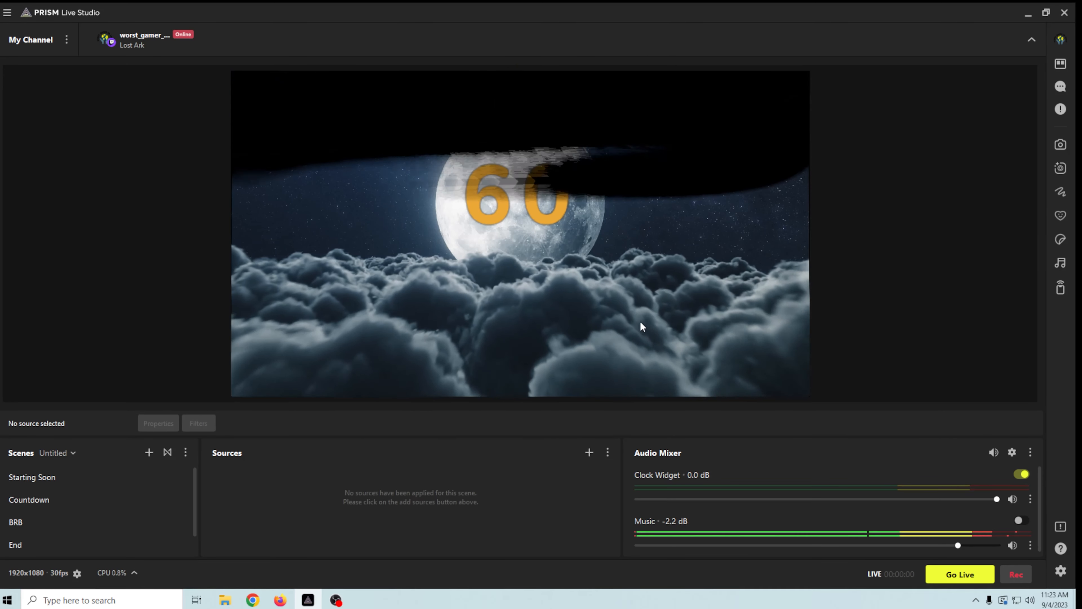
{"action": "left_click", "coordinate": [590, 455]}
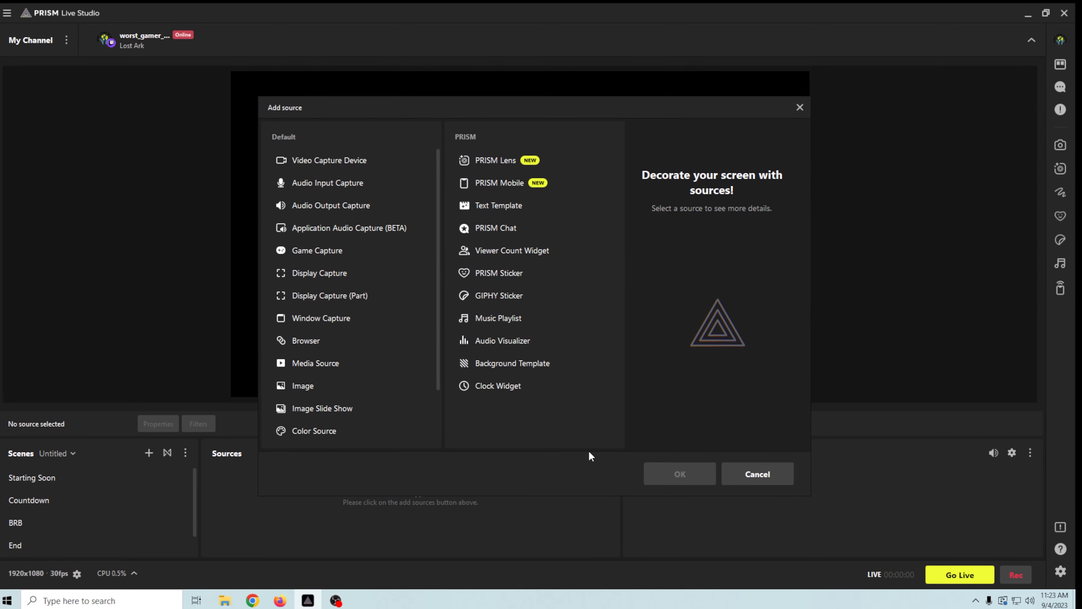
{"action": "left_click", "coordinate": [532, 373]}
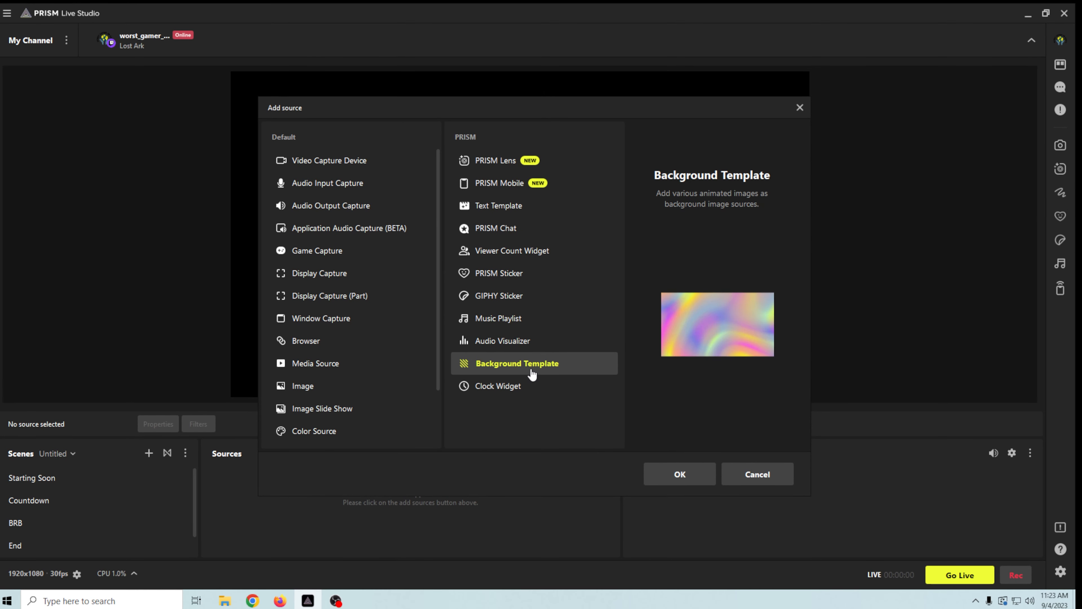
{"action": "left_click", "coordinate": [679, 474]}
{"action": "type", "text": "Just Chatting BG"}
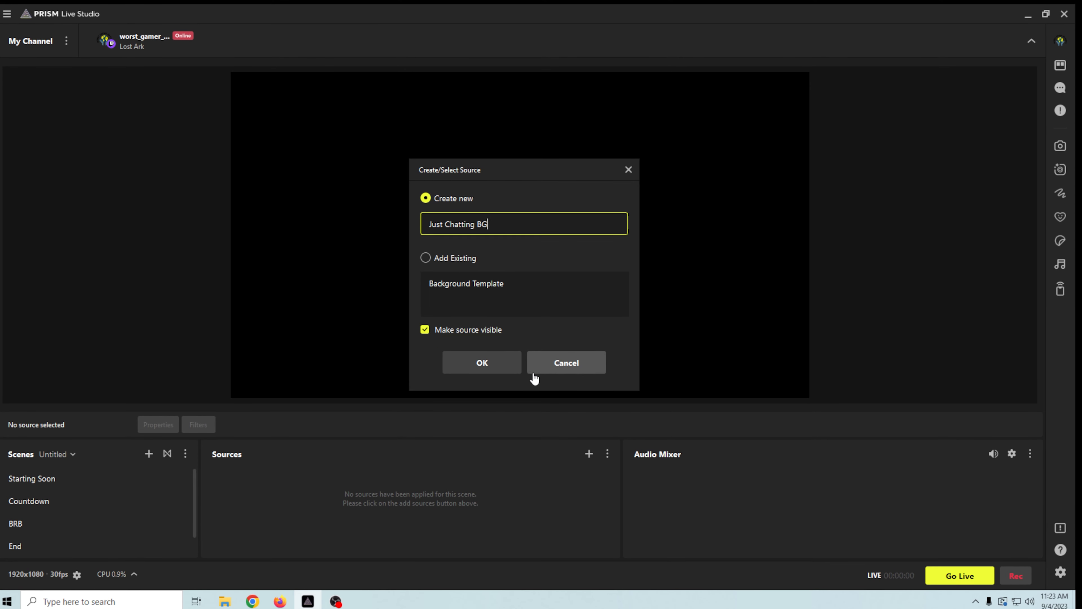
{"action": "left_click", "coordinate": [478, 364]}
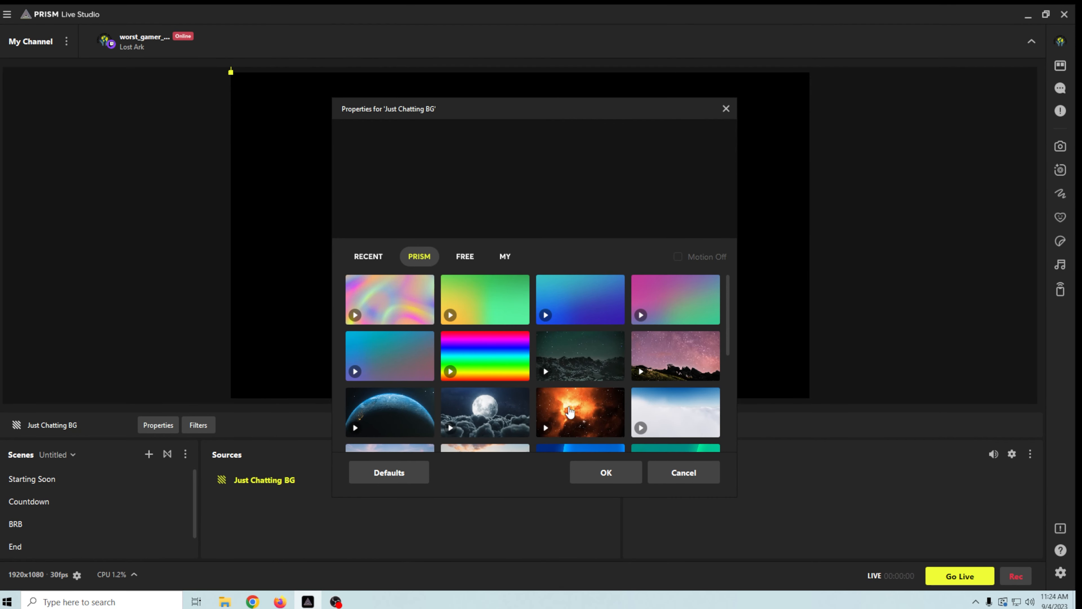
{"action": "left_click", "coordinate": [582, 413]}
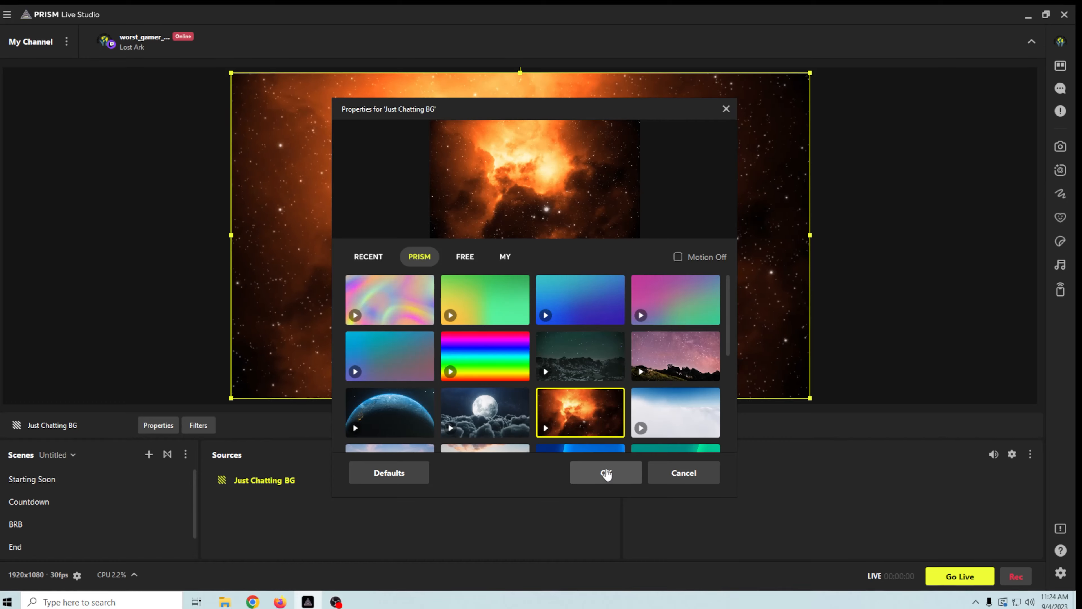
{"action": "left_click", "coordinate": [607, 473]}
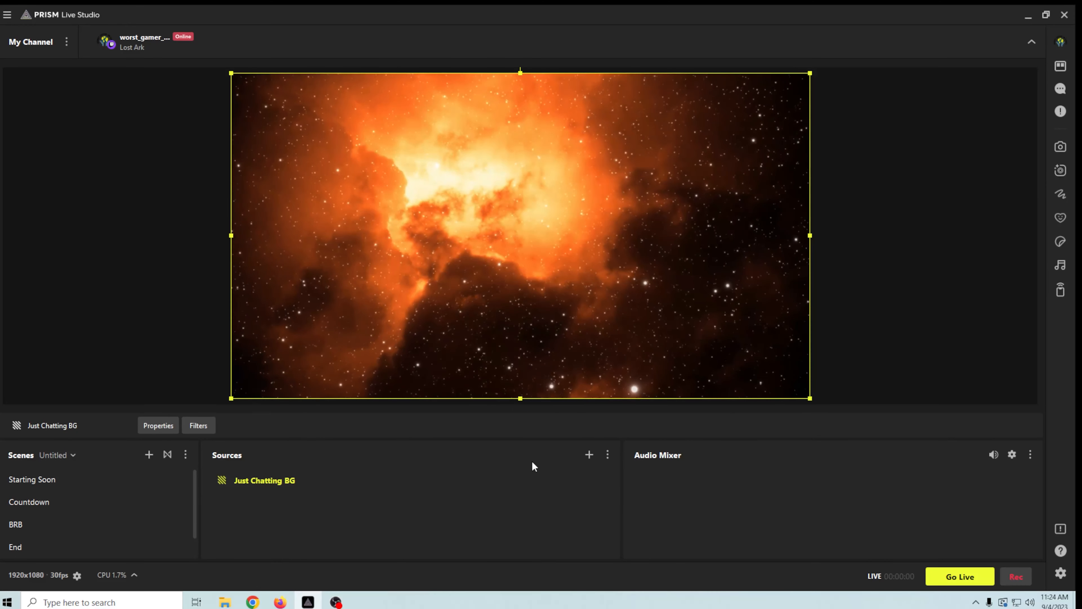
- Add a PRISM Chat source with the Style 2 chat theme, without filters
{"action": "left_click", "coordinate": [589, 455]}
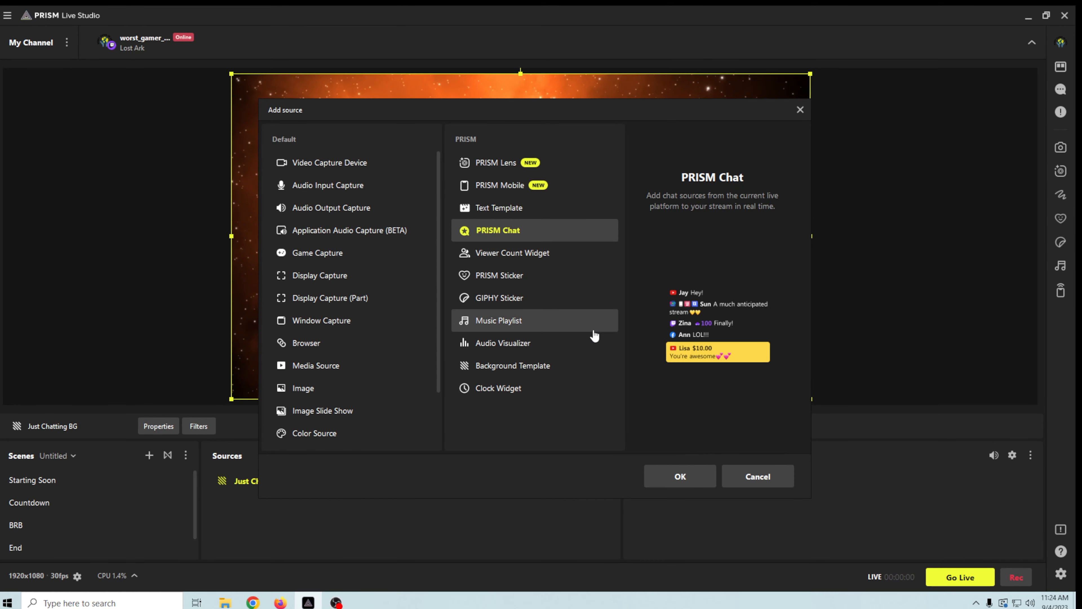
{"action": "left_click", "coordinate": [674, 477]}
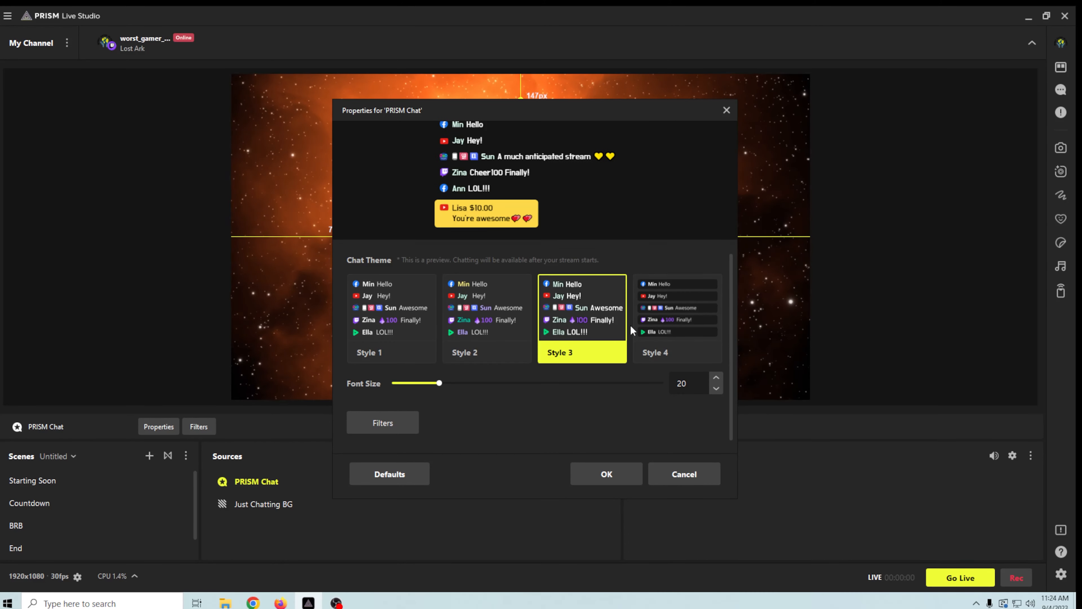
{"action": "left_click", "coordinate": [656, 333]}
{"action": "left_click", "coordinate": [507, 328]}
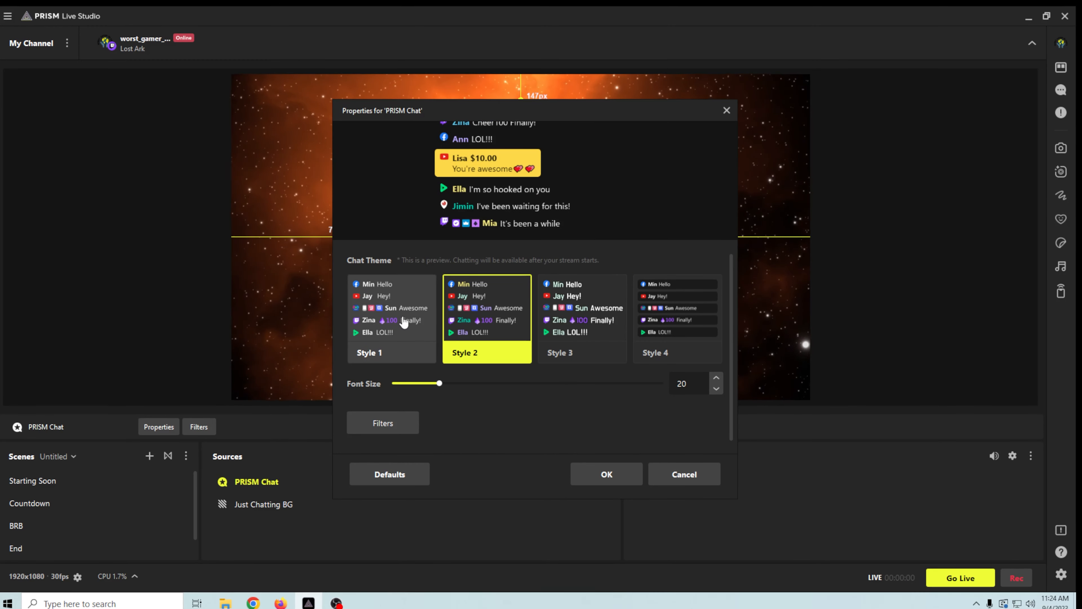
{"action": "scroll", "coordinate": [525, 419], "scroll_direction": "down", "scroll_amount": 1}
{"action": "scroll", "coordinate": [525, 417], "scroll_direction": "up", "scroll_amount": 1}
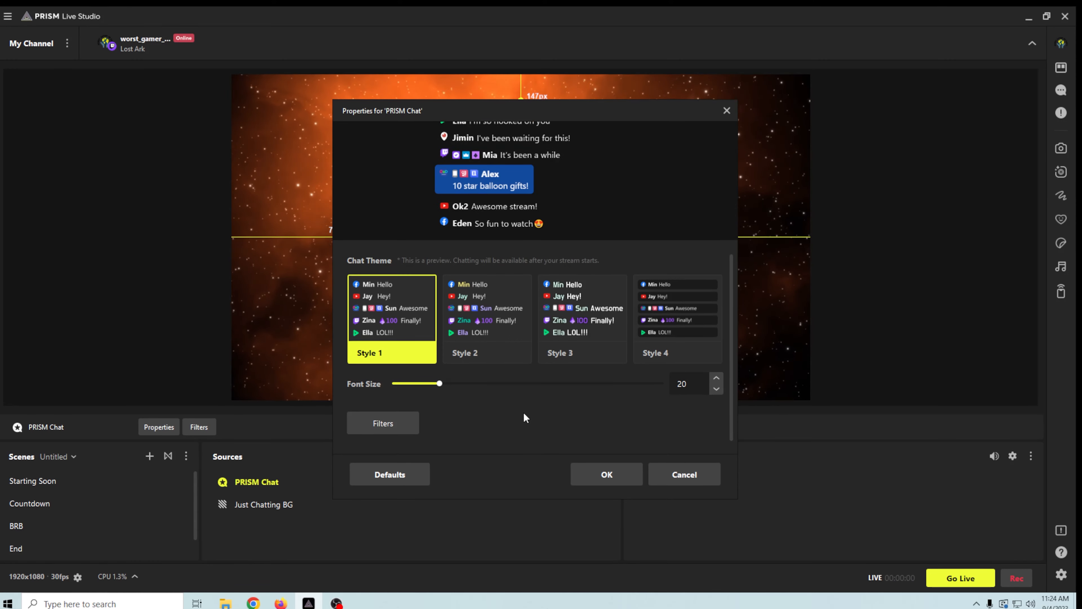
{"action": "left_click", "coordinate": [369, 422]}
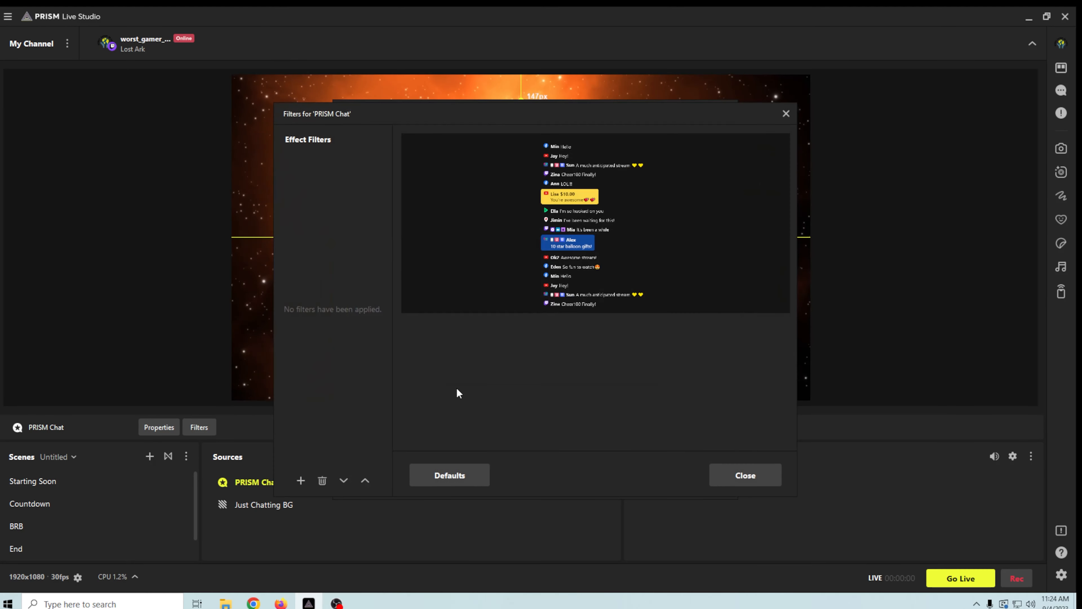
{"action": "left_click", "coordinate": [757, 476]}
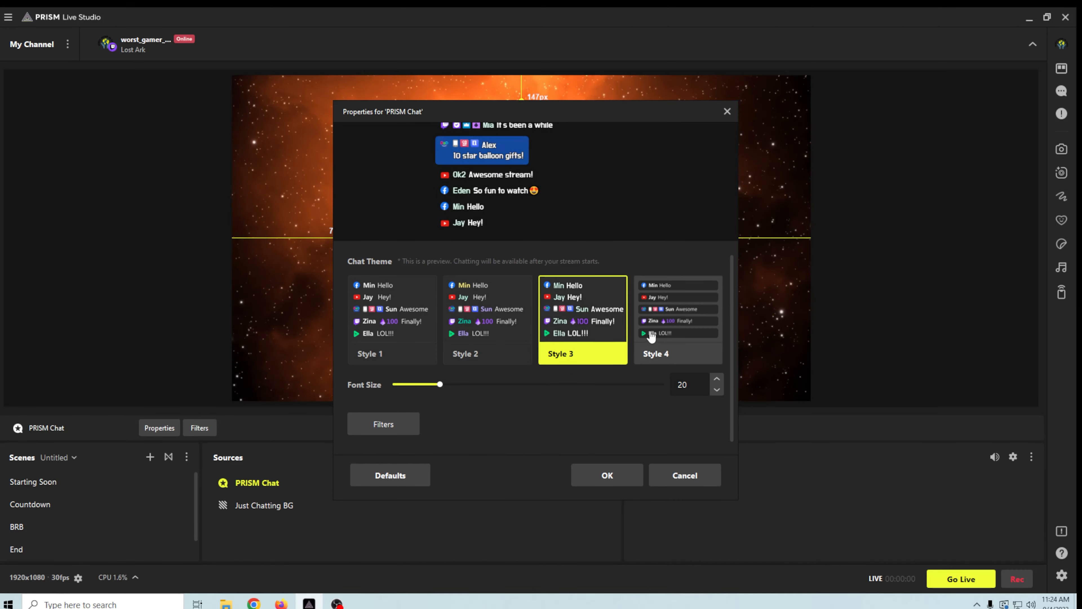
{"action": "left_click", "coordinate": [607, 476]}
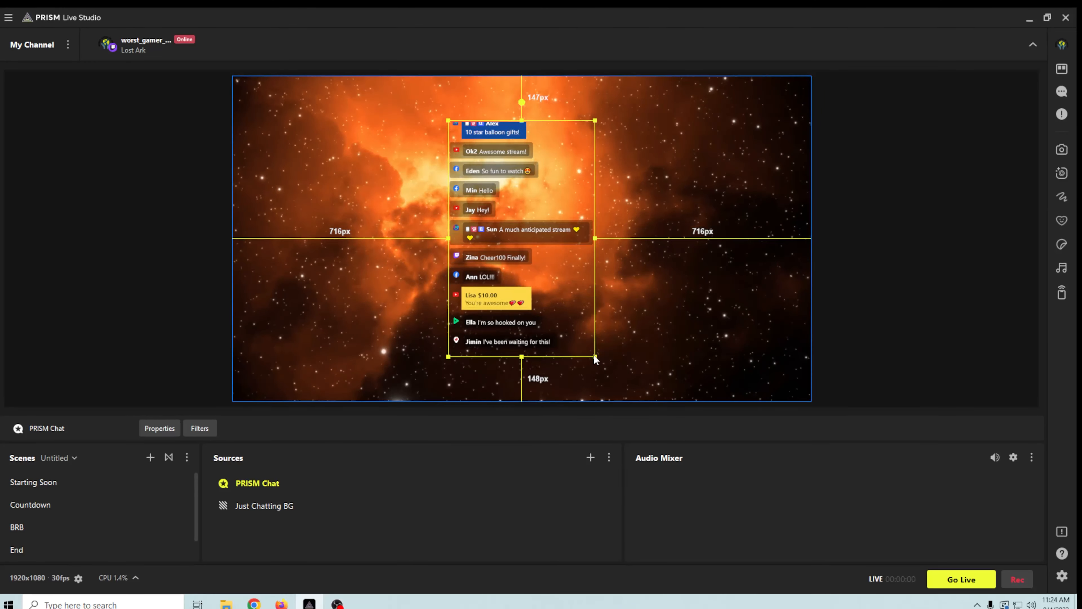
- Drag the chat overlay to the right edge, snapping its corner to the canvas's top-right
{"action": "left_click_drag", "start_coordinate": [595, 357], "coordinate": [688, 425]}
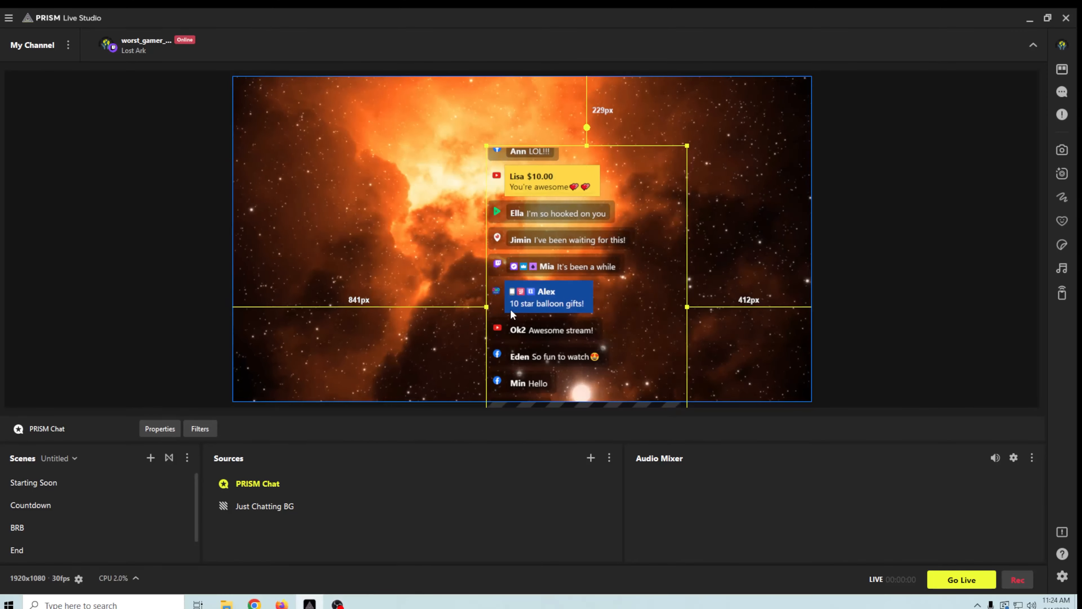
{"action": "left_click_drag", "start_coordinate": [529, 327], "coordinate": [655, 264]}
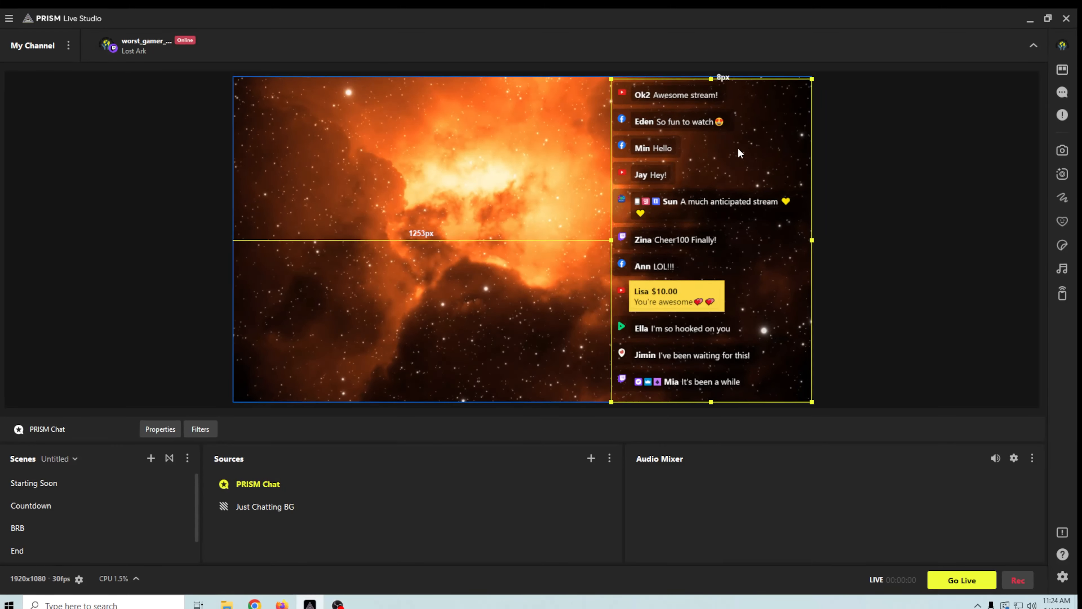
{"action": "left_click_drag", "start_coordinate": [812, 80], "coordinate": [814, 78]}
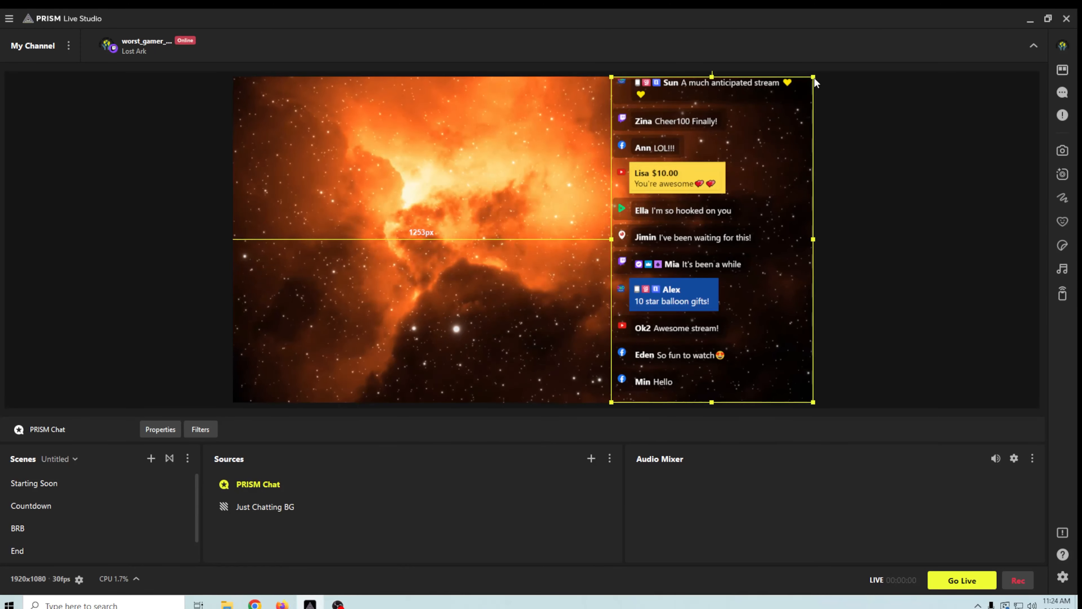
{"action": "left_click", "coordinate": [591, 458]}
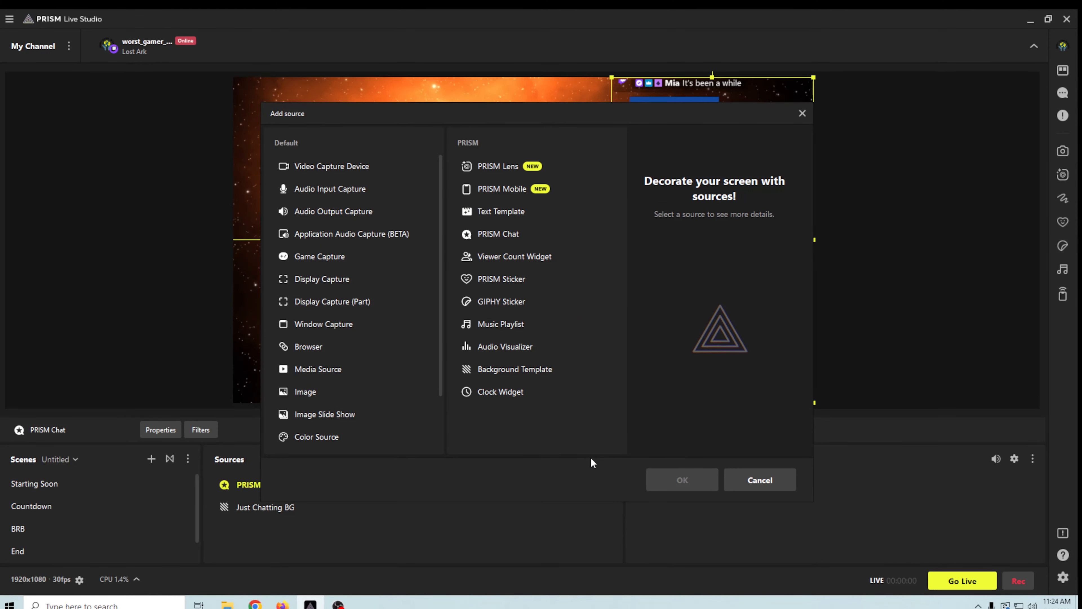
- Add a Viewer Count Widget source with the default name and a card-style template
{"action": "left_click", "coordinate": [527, 259]}
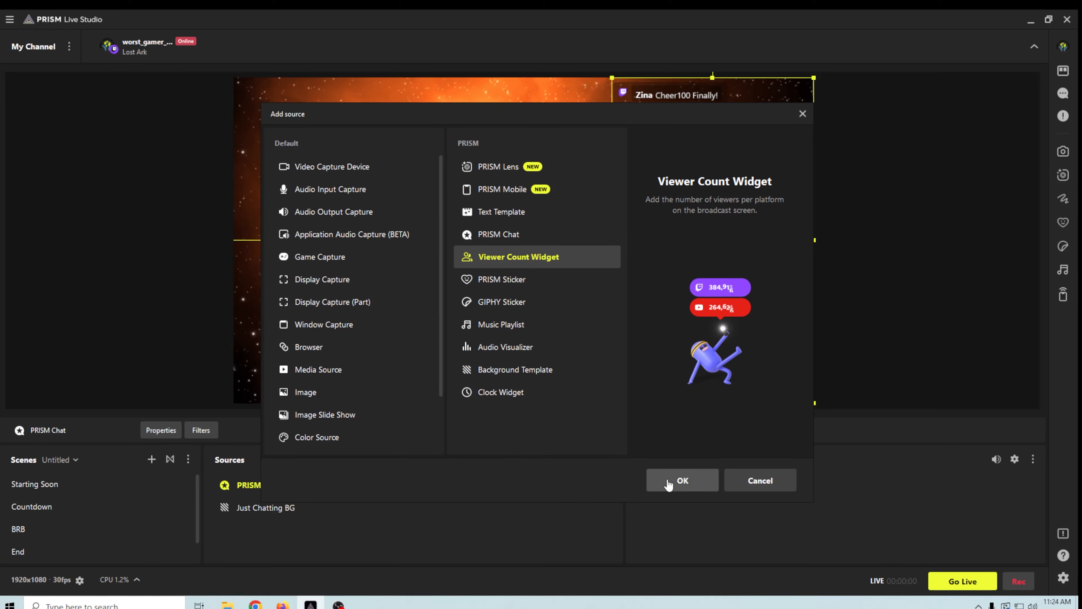
{"action": "left_click", "coordinate": [667, 480]}
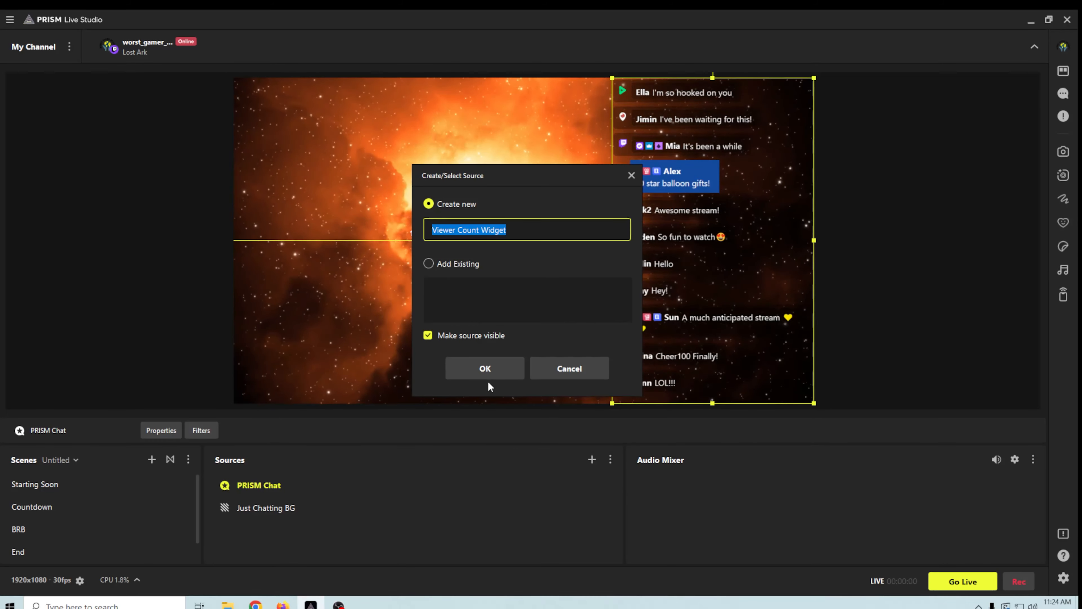
{"action": "left_click", "coordinate": [486, 375]}
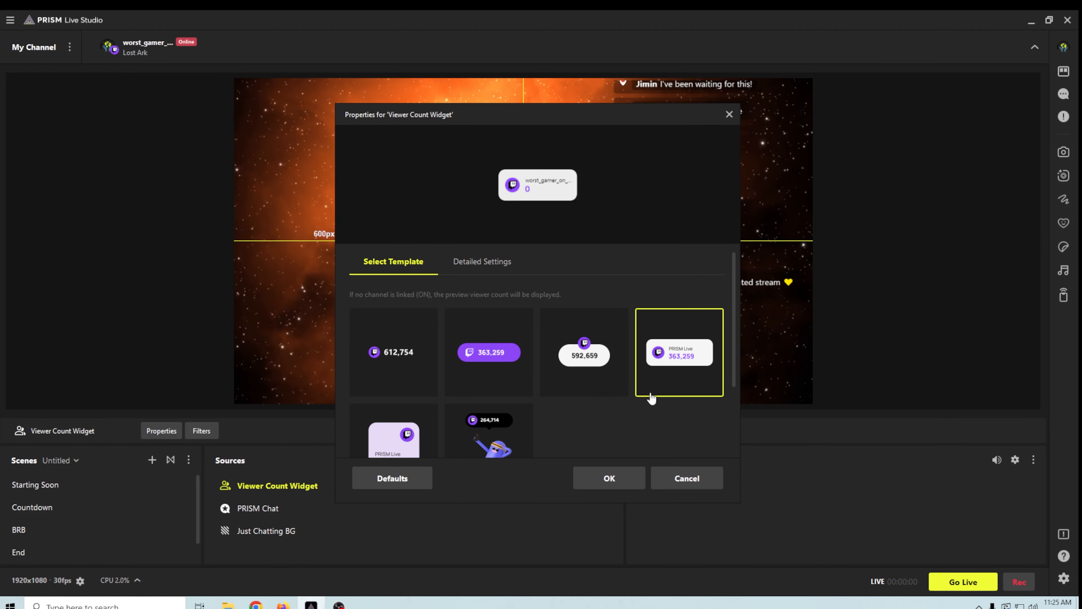
{"action": "left_click", "coordinate": [610, 479]}
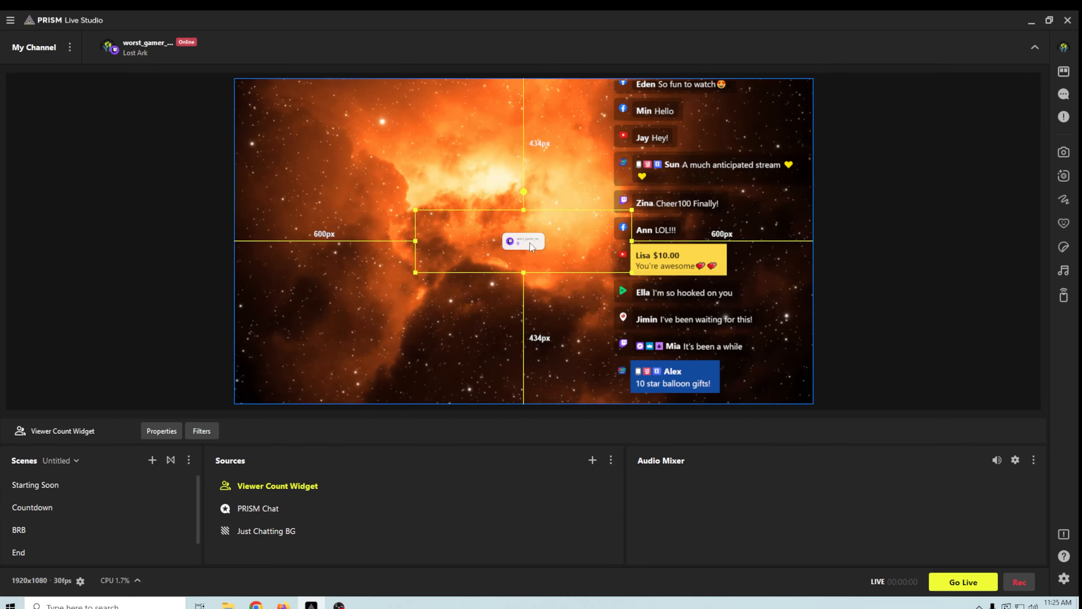
- Move the viewer count widget to the upper-left corner and enlarge it
{"action": "left_click_drag", "start_coordinate": [528, 245], "coordinate": [313, 113]}
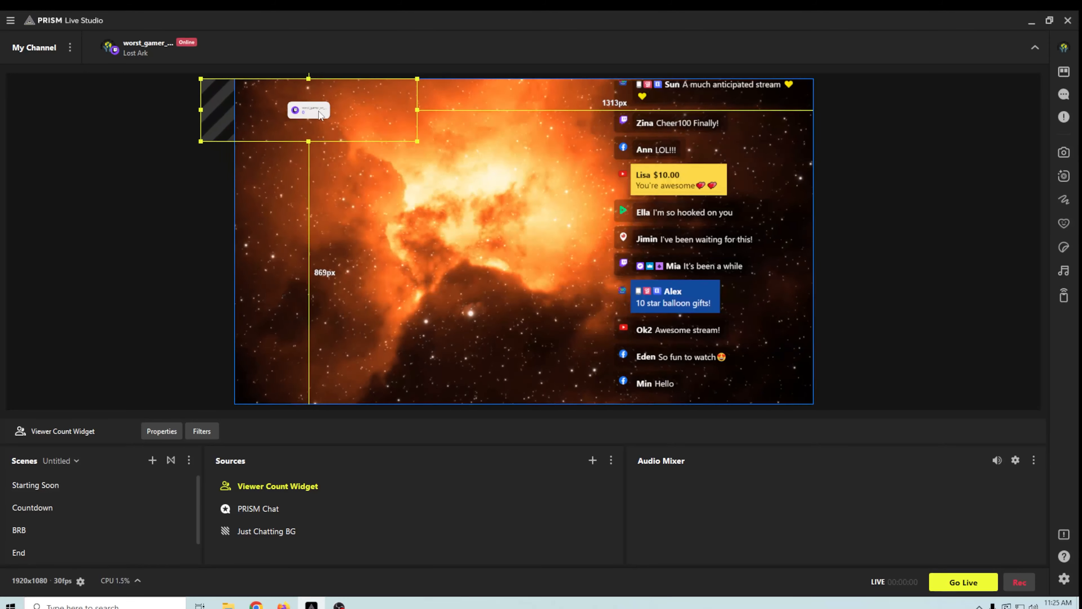
{"action": "left_click_drag", "start_coordinate": [421, 141], "coordinate": [423, 142]}
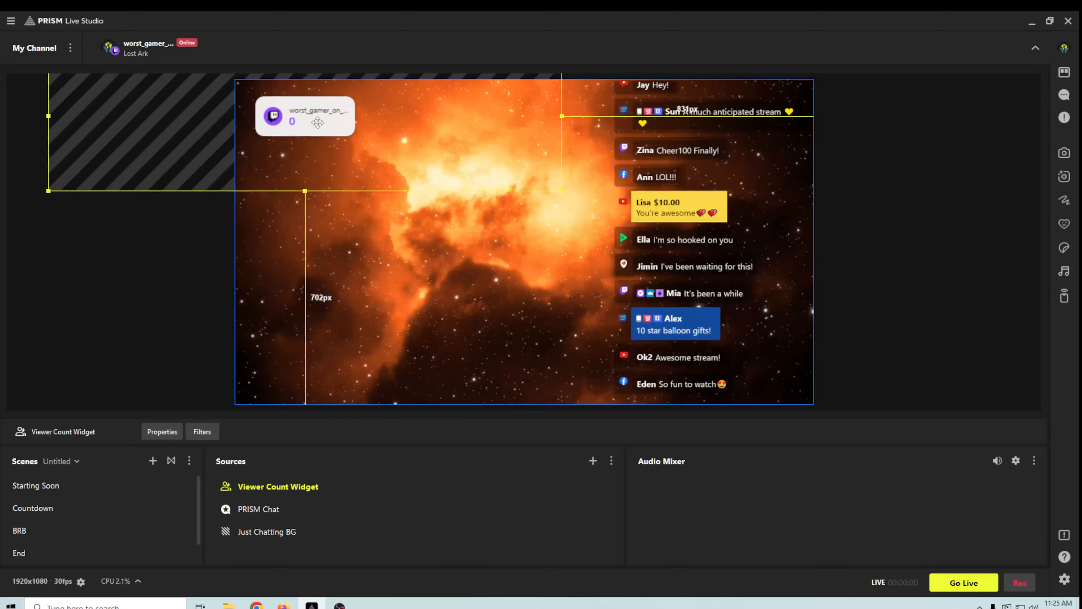
{"action": "left_click_drag", "start_coordinate": [319, 122], "coordinate": [316, 122]}
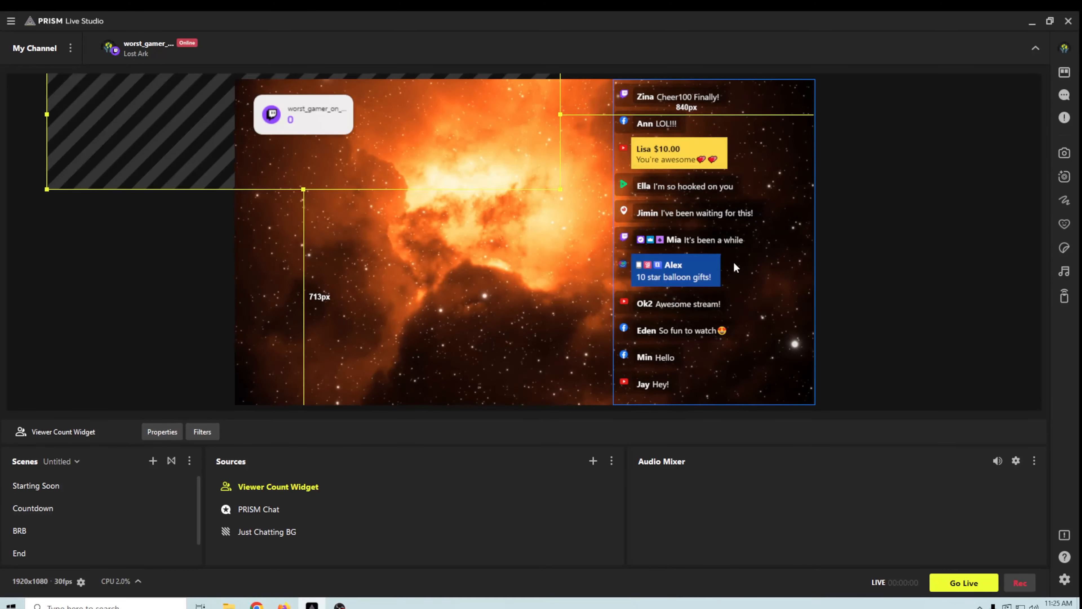
- Add a Video Capture Device source named Main Cam
{"action": "left_click", "coordinate": [593, 461]}
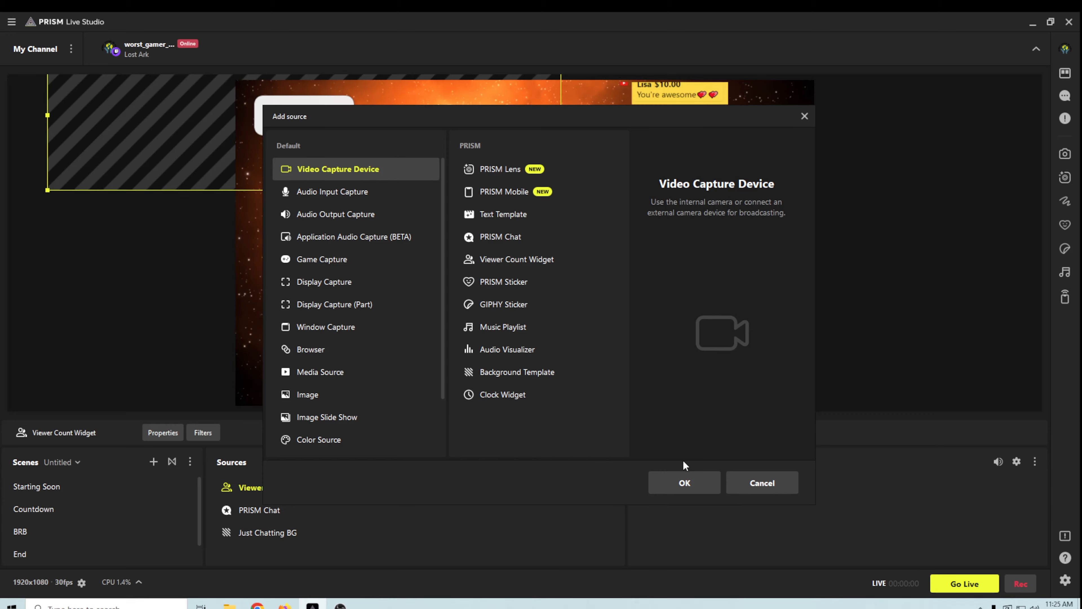
{"action": "left_click", "coordinate": [686, 483]}
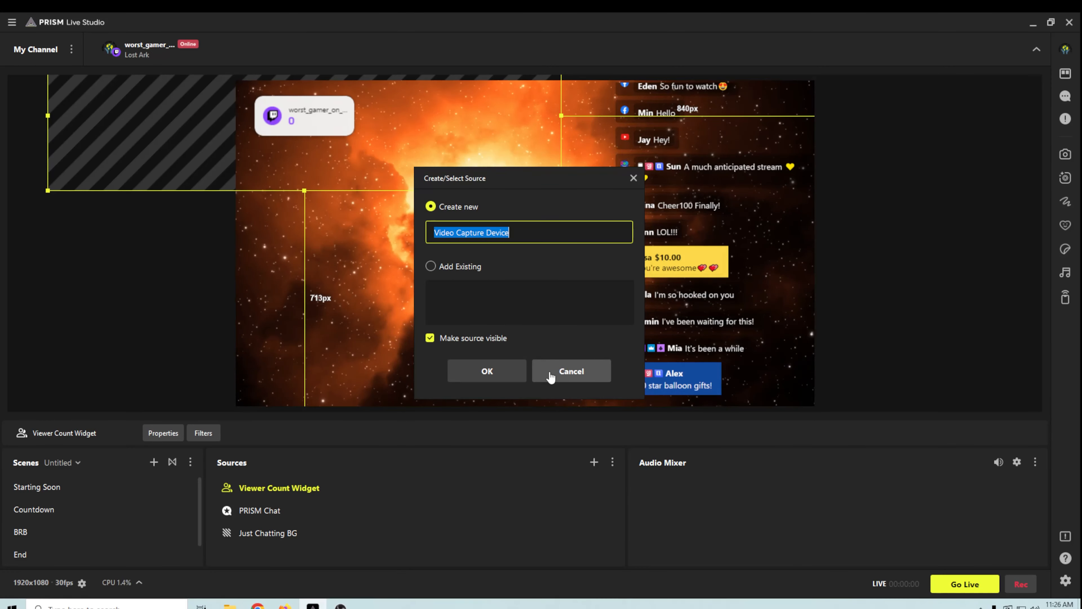
{"action": "type", "text": "Main Cam"}
{"action": "left_click", "coordinate": [472, 369]}
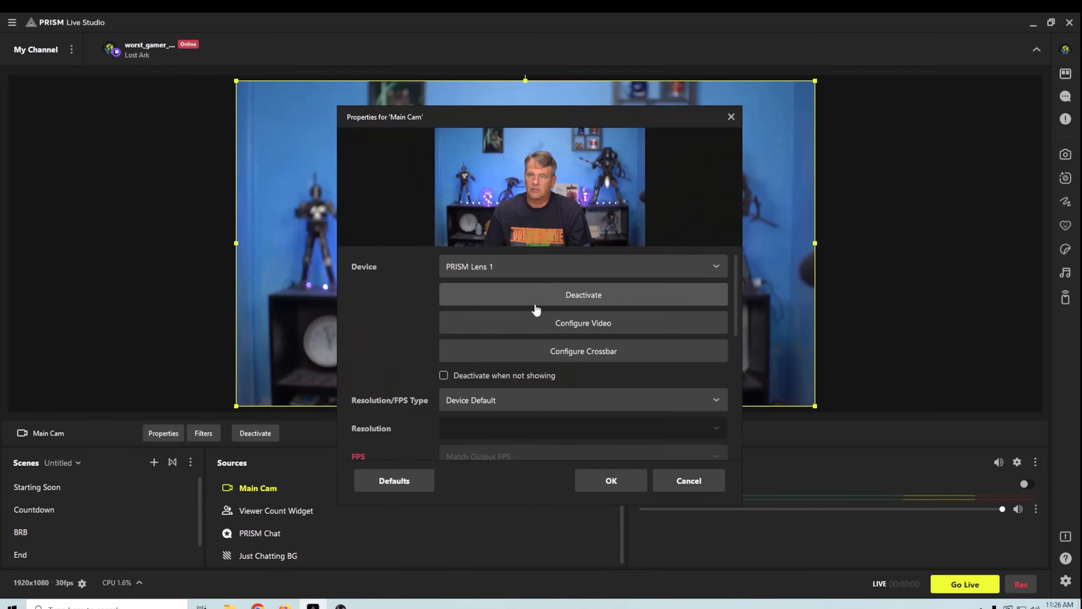
{"action": "left_click", "coordinate": [673, 269]}
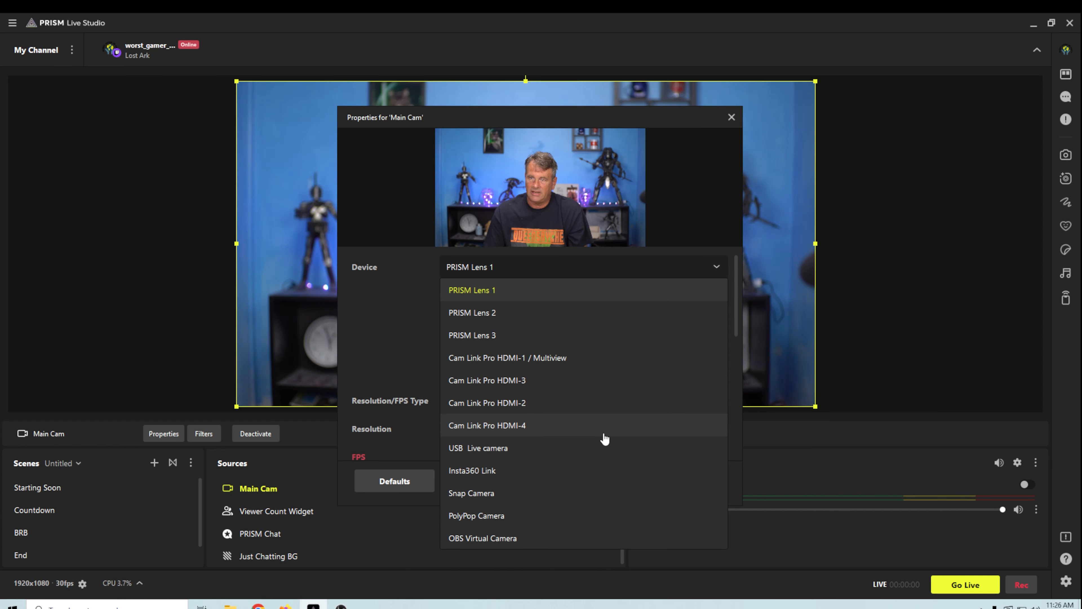
{"action": "left_click", "coordinate": [562, 359]}
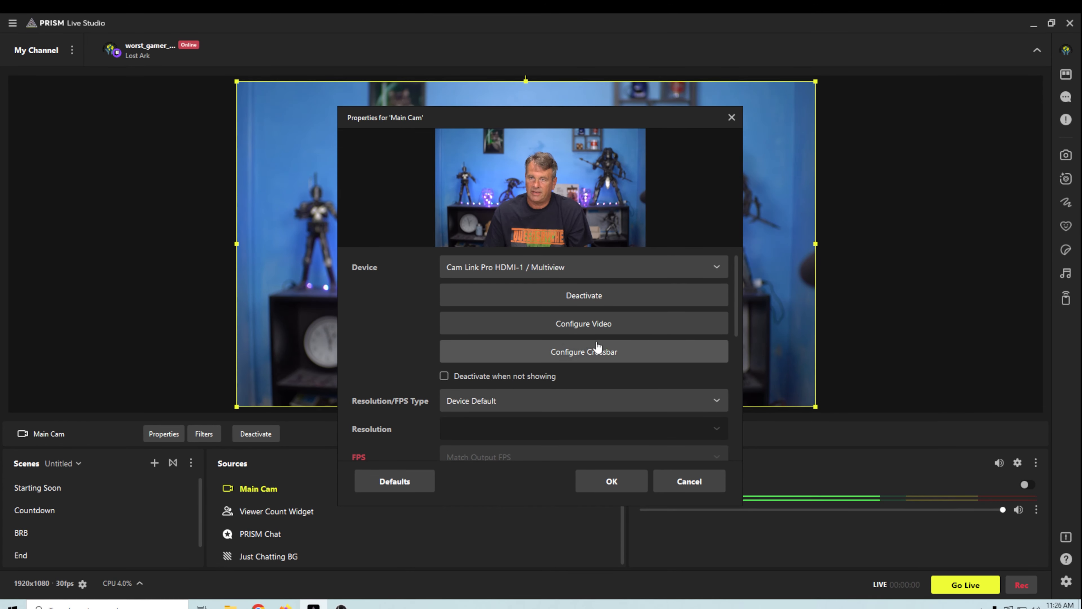
{"action": "scroll", "coordinate": [433, 409], "scroll_direction": "down", "scroll_amount": 10}
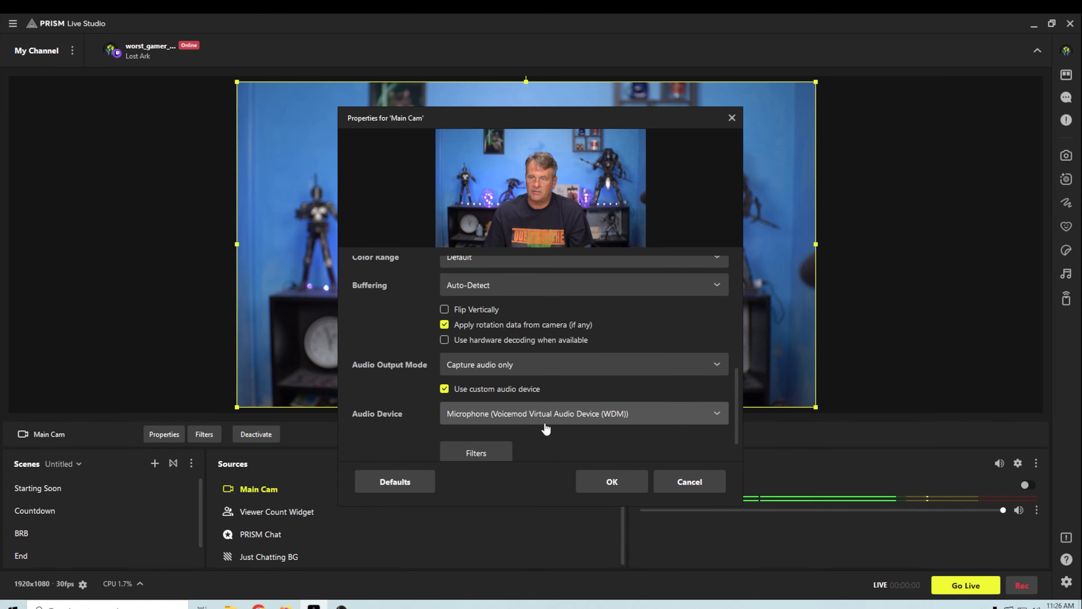
{"action": "left_click", "coordinate": [556, 414]}
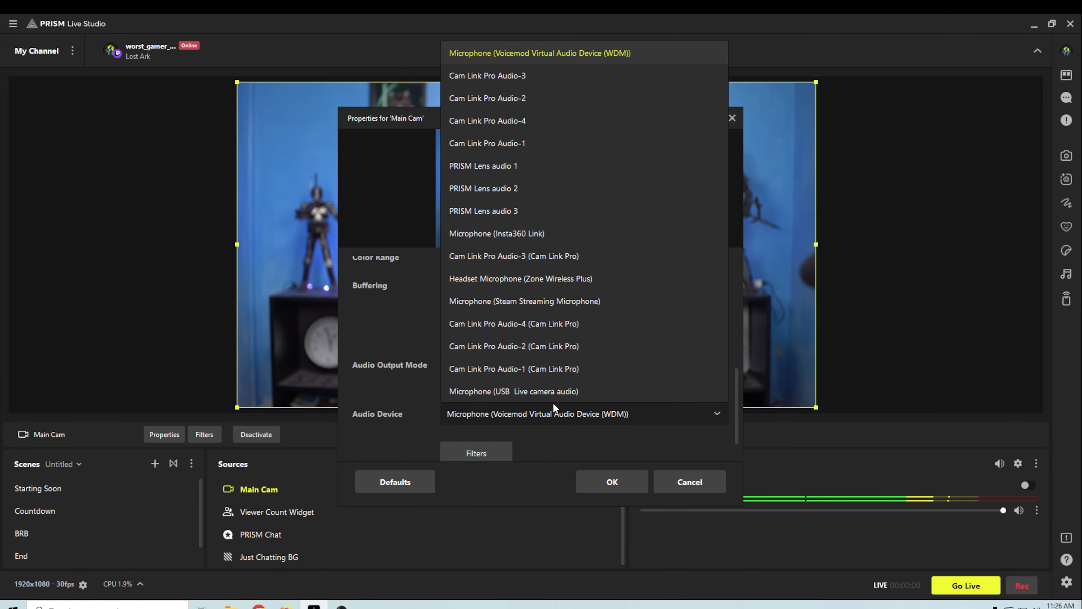
{"action": "left_click", "coordinate": [519, 145]}
{"action": "left_click", "coordinate": [612, 482]}
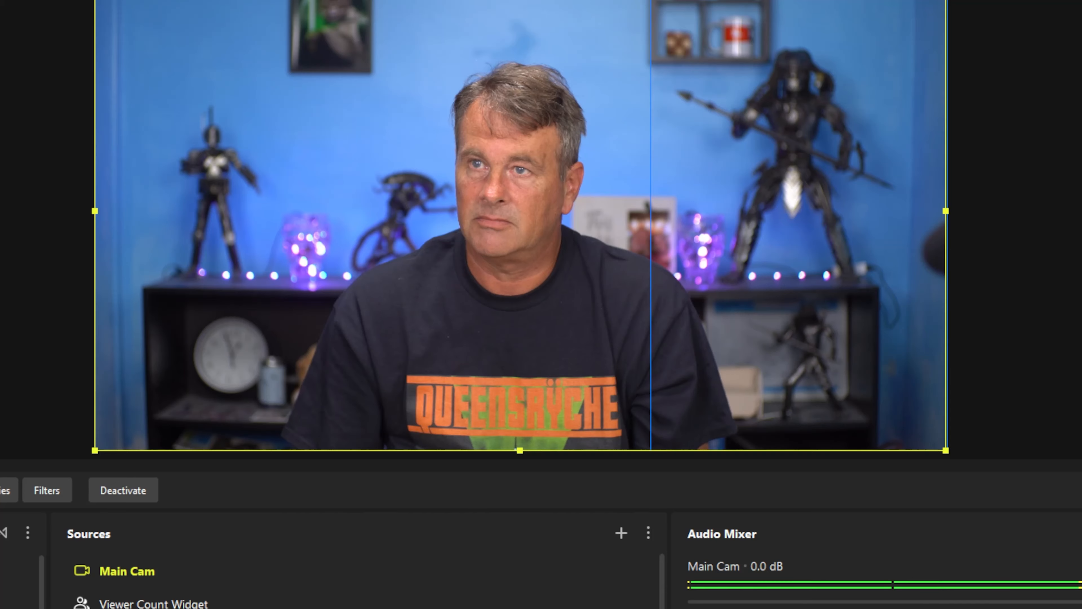
- Resize the Main Cam feed smaller and position it up and left, below the viewer count card
{"action": "left_click_drag", "start_coordinate": [945, 0], "coordinate": [530, 180]}
{"action": "left_click_drag", "start_coordinate": [403, 355], "coordinate": [403, 278]}
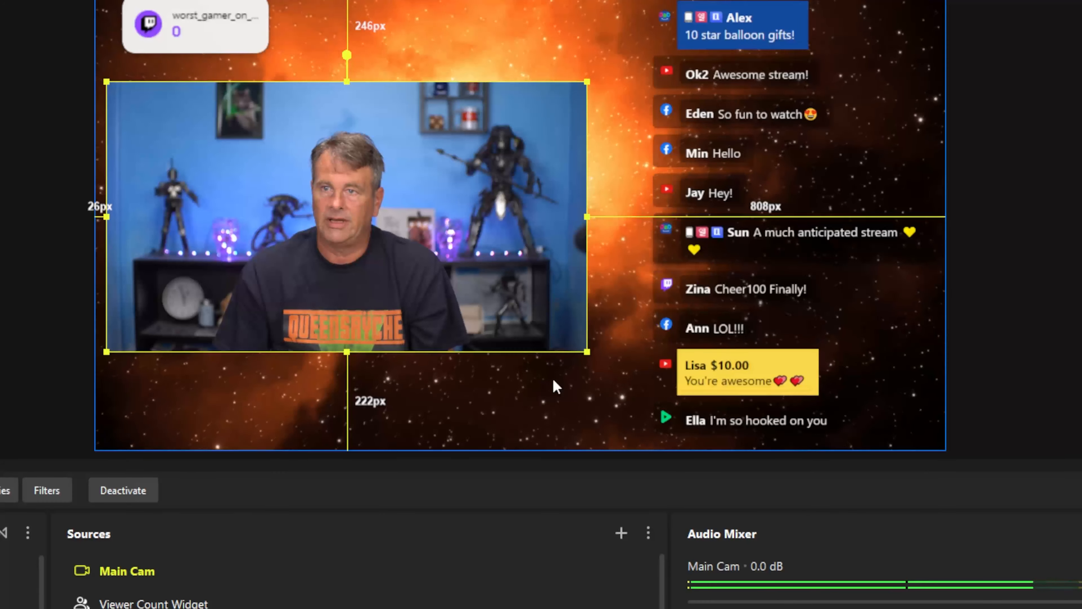
{"action": "left_click_drag", "start_coordinate": [579, 354], "coordinate": [646, 384]}
{"action": "left_click_drag", "start_coordinate": [587, 345], "coordinate": [582, 317]}
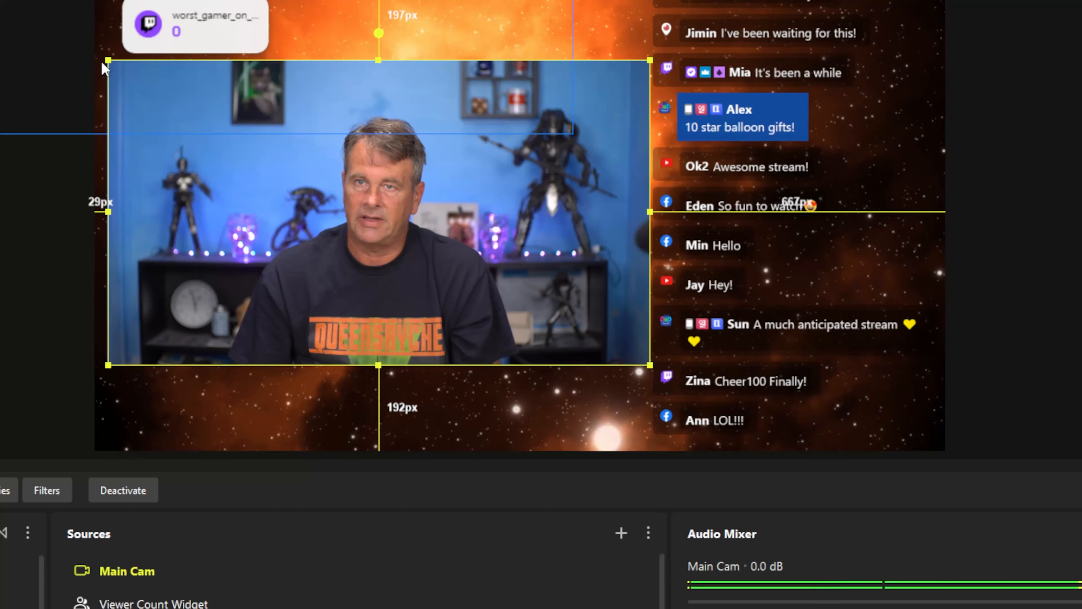
{"action": "left_click_drag", "start_coordinate": [106, 60], "coordinate": [130, 73]}
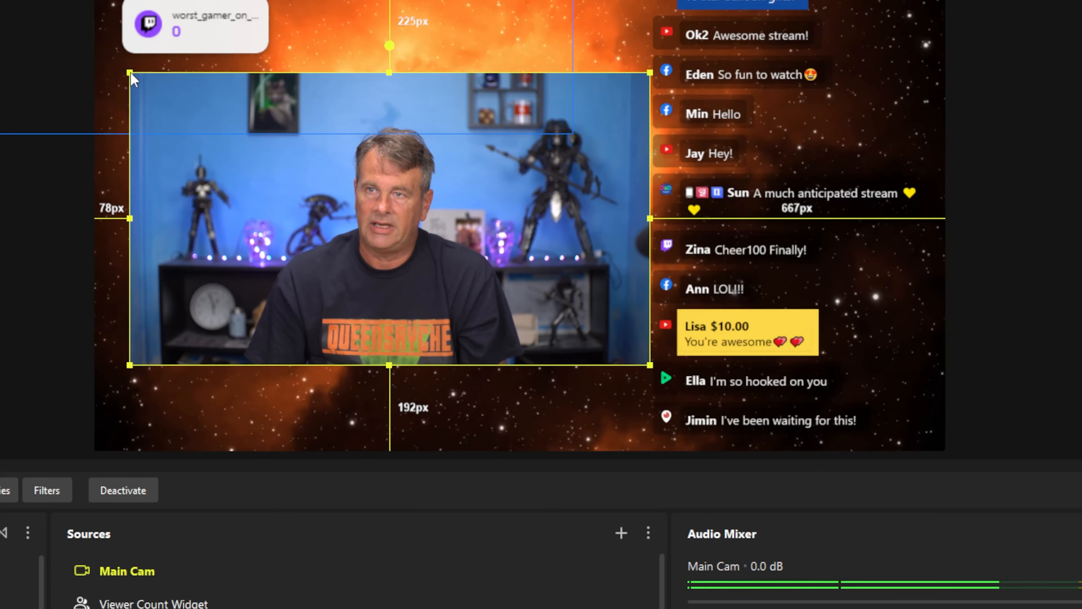
{"action": "left_click_drag", "start_coordinate": [296, 149], "coordinate": [289, 150]}
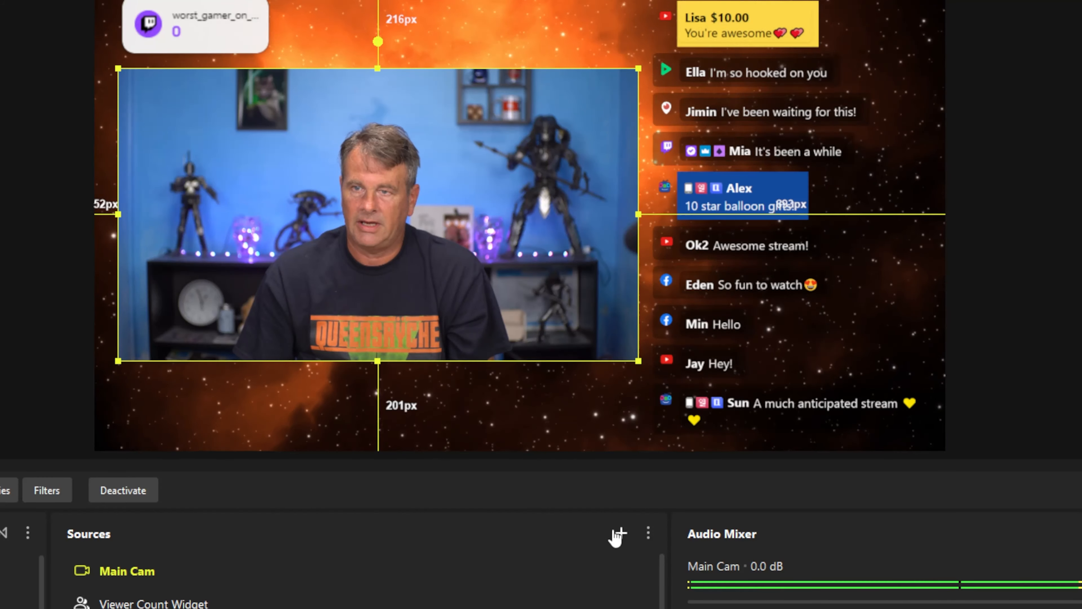
- Add a Text Template source named Facebook using the SOCIAL Facebook design with the Facebook handle
{"action": "left_click", "coordinate": [619, 533]}
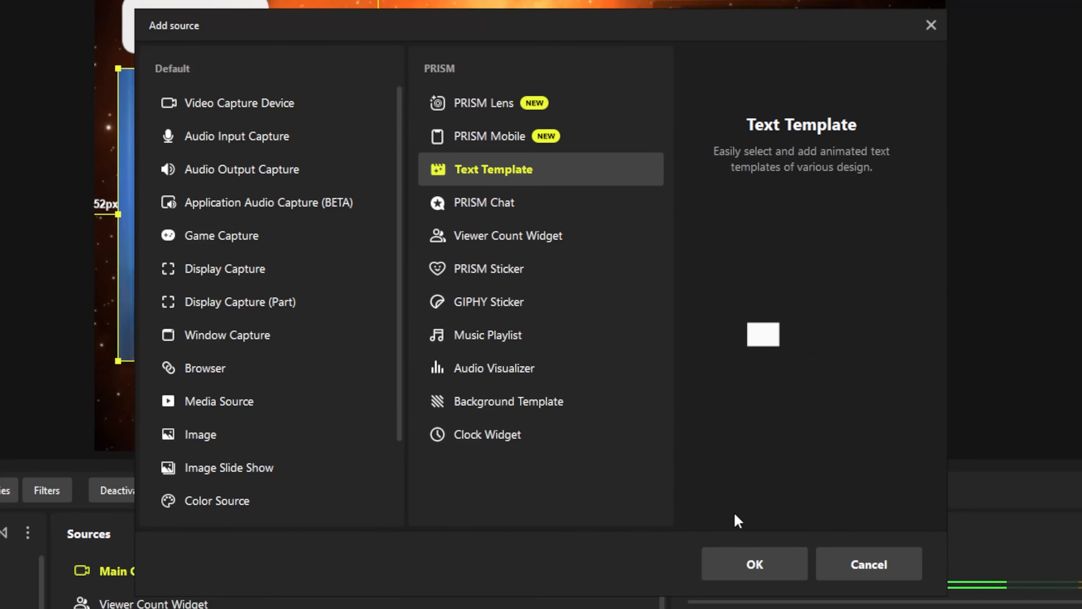
{"action": "left_click", "coordinate": [755, 564]}
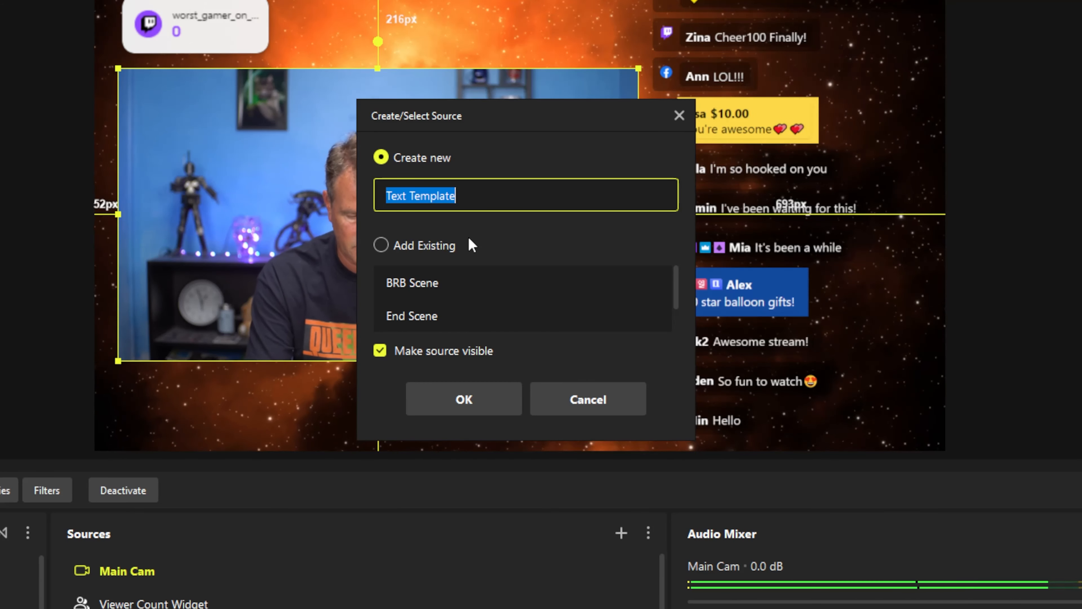
{"action": "type", "text": "Facebook"}
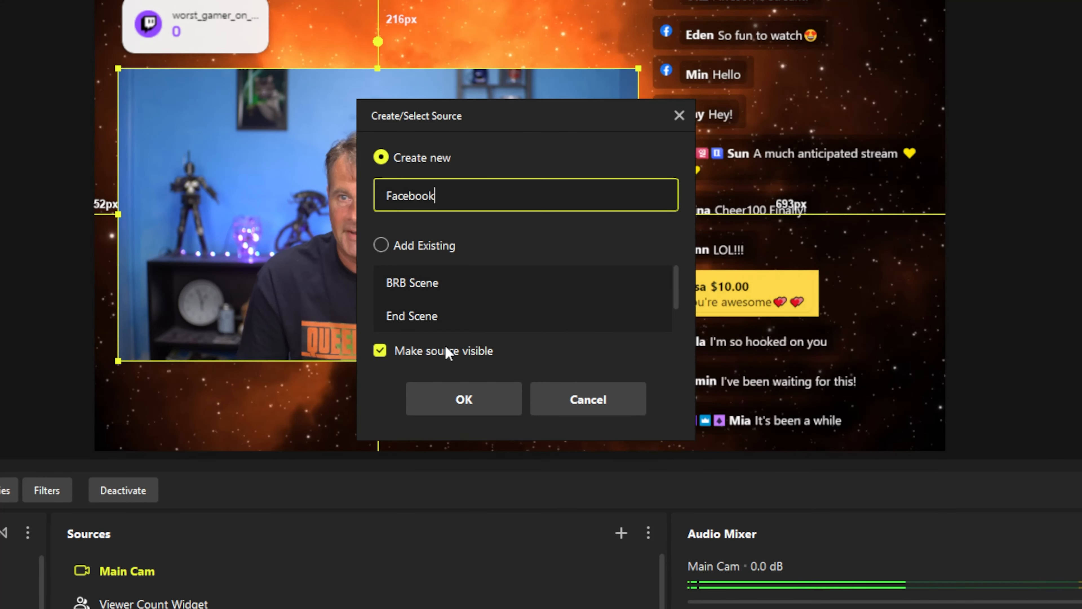
{"action": "left_click", "coordinate": [461, 400]}
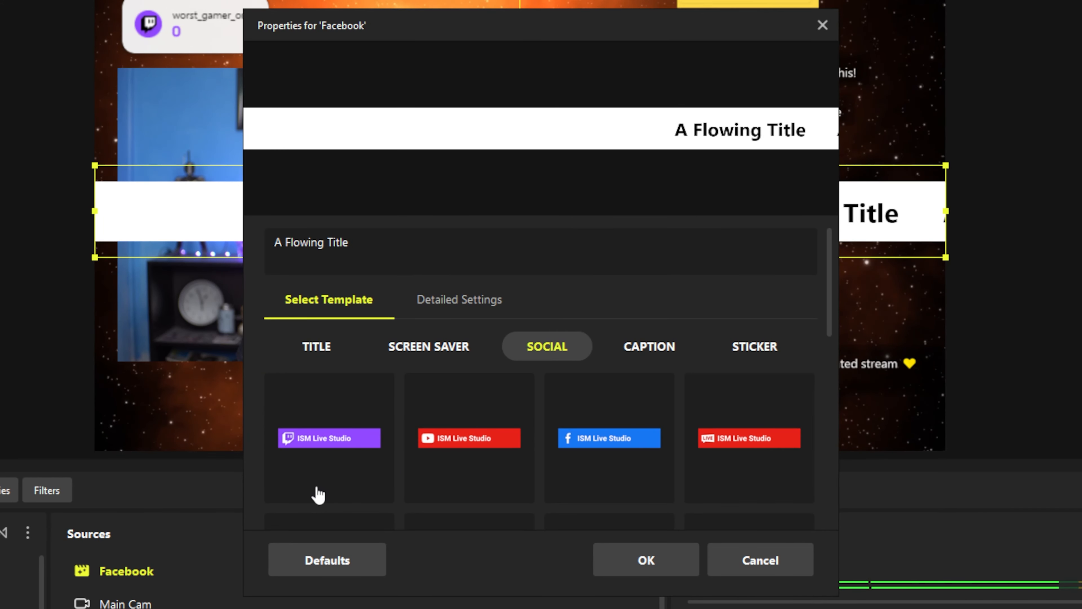
{"action": "left_click", "coordinate": [599, 442]}
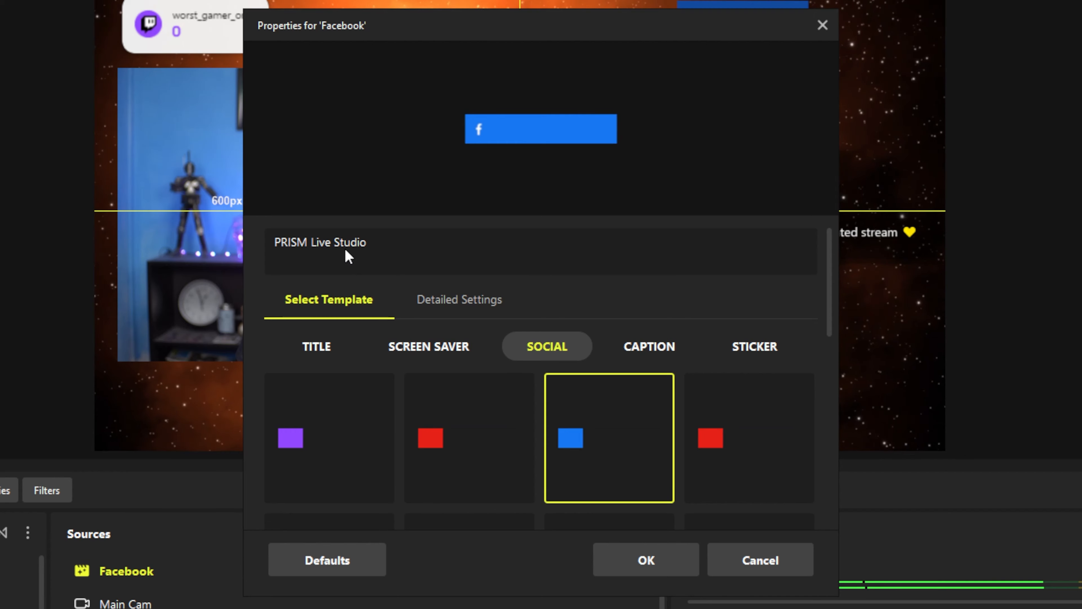
{"action": "left_click_drag", "start_coordinate": [386, 246], "coordinate": [219, 227]}
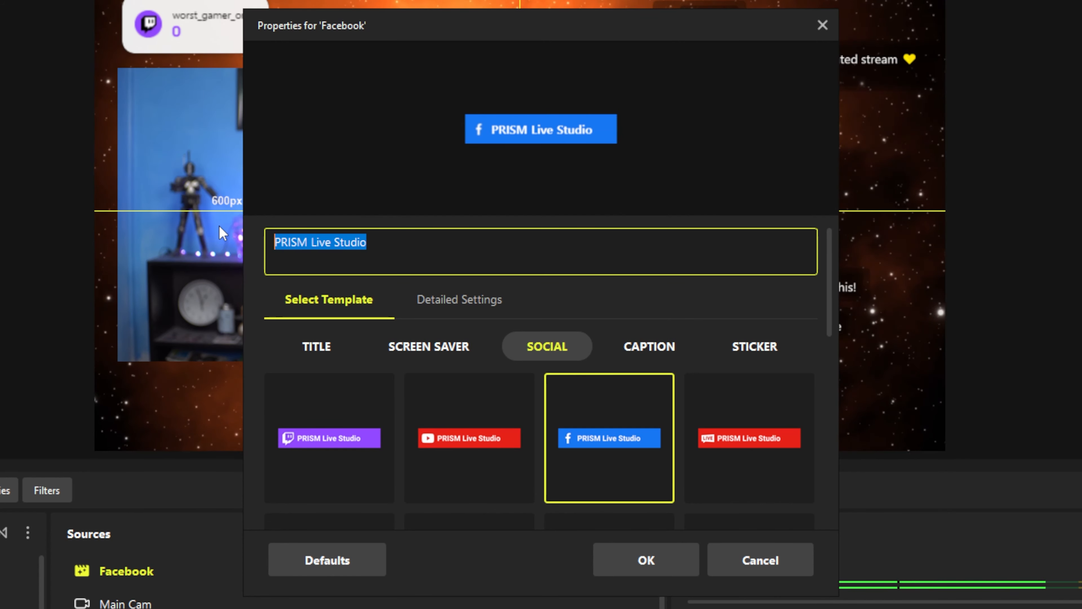
{"action": "type", "text": "@"}
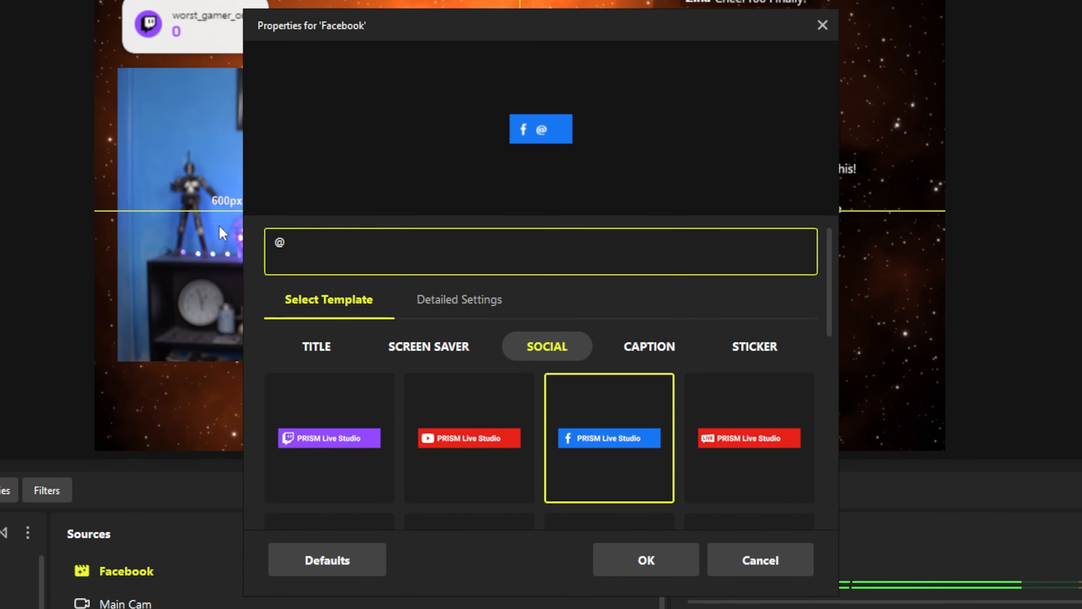
{"action": "type", "text": "feyremm"}
{"action": "left_click", "coordinate": [635, 567]}
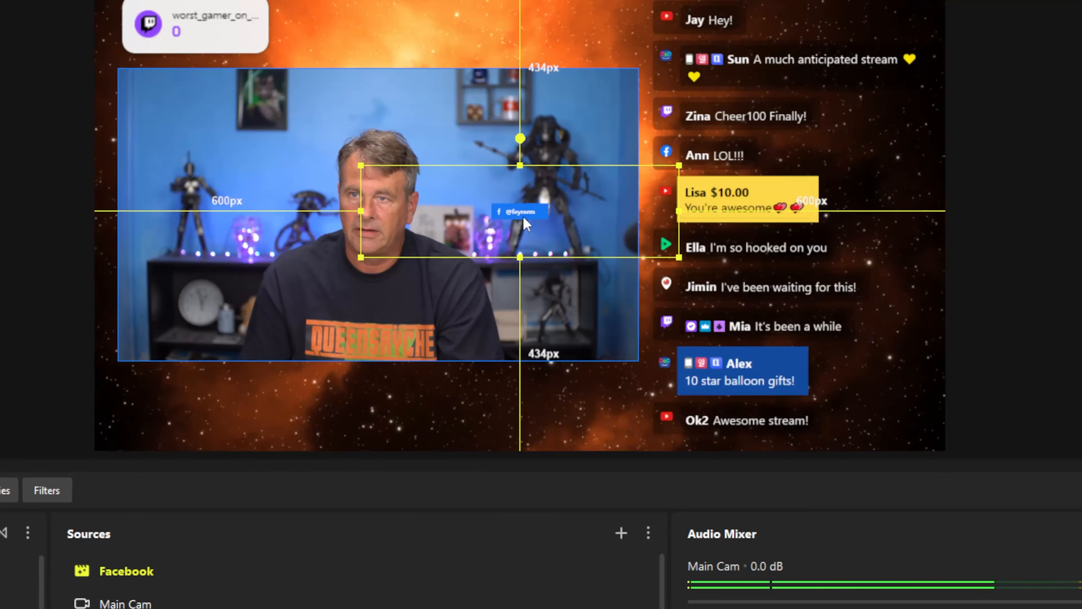
- Raise the Facebook tag's font size to 29 and move it to the lower left
{"action": "right_click", "coordinate": [524, 215]}
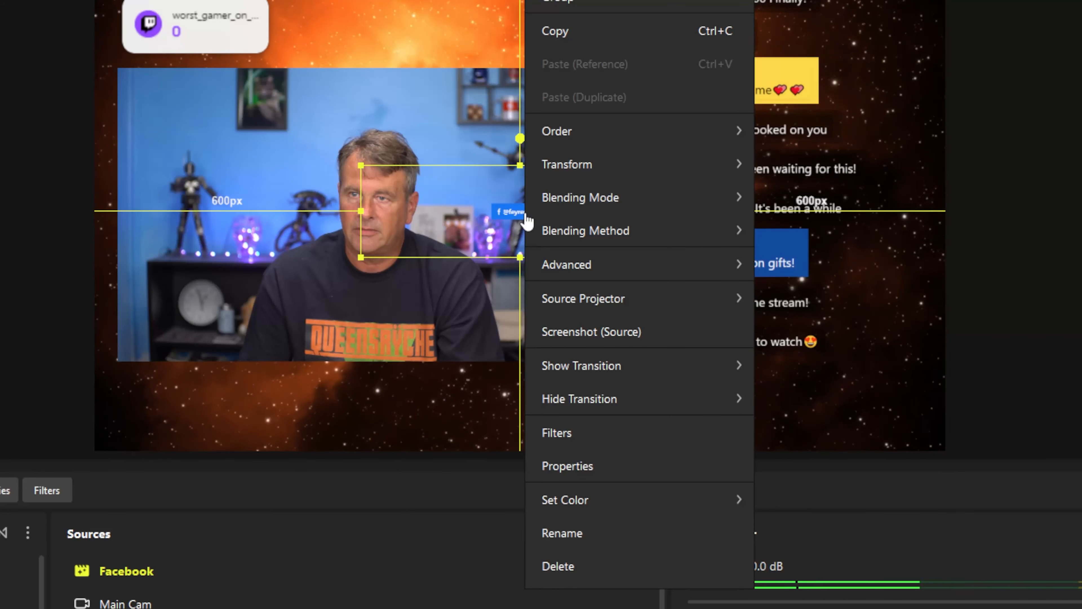
{"action": "left_click", "coordinate": [597, 468]}
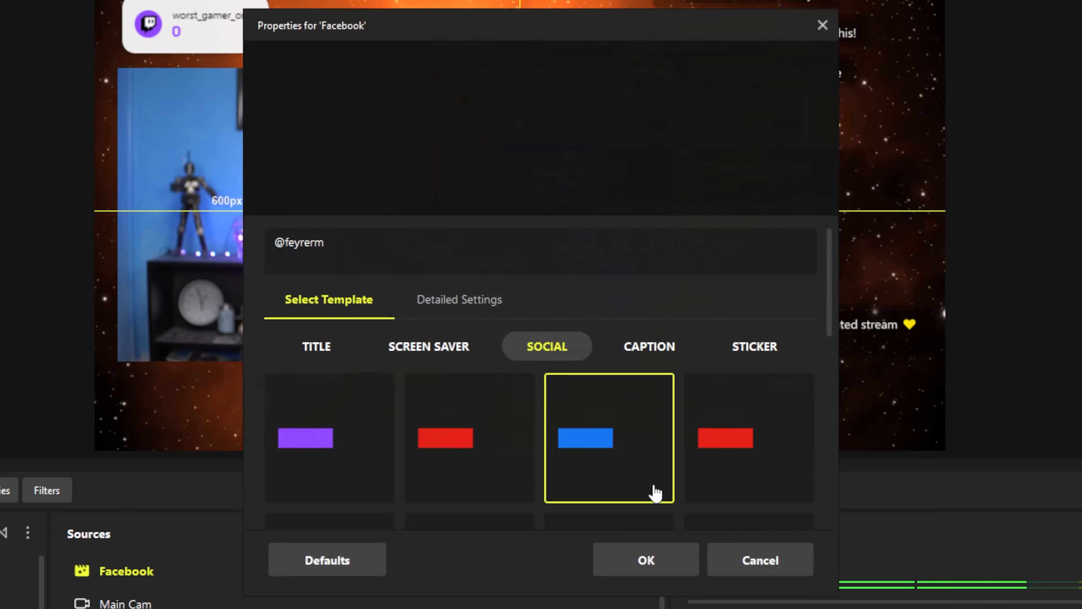
{"action": "left_click", "coordinate": [460, 304]}
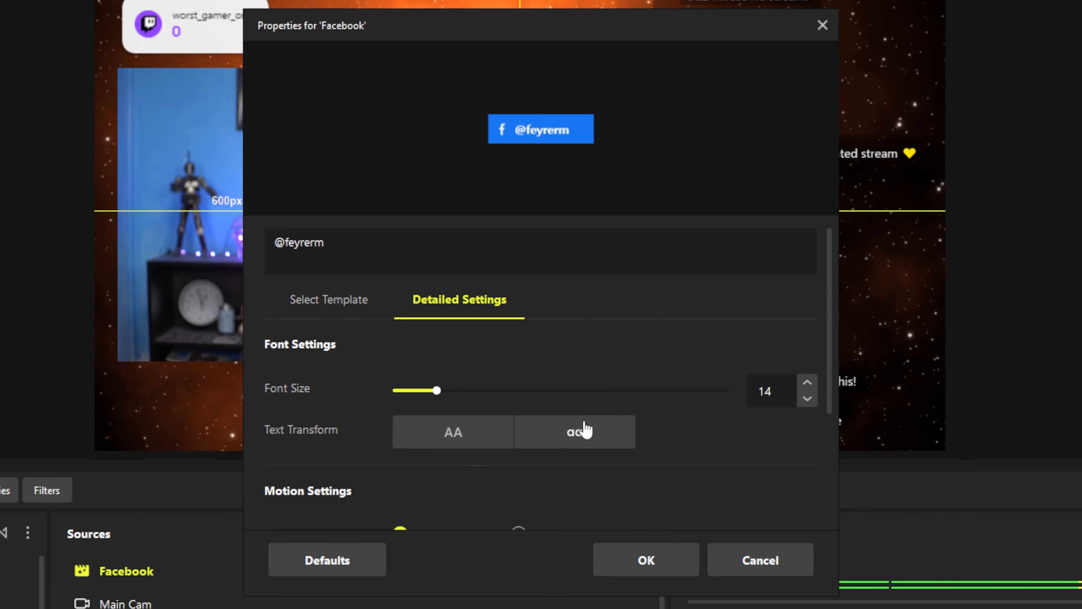
{"action": "left_click_drag", "start_coordinate": [450, 394], "coordinate": [508, 408]}
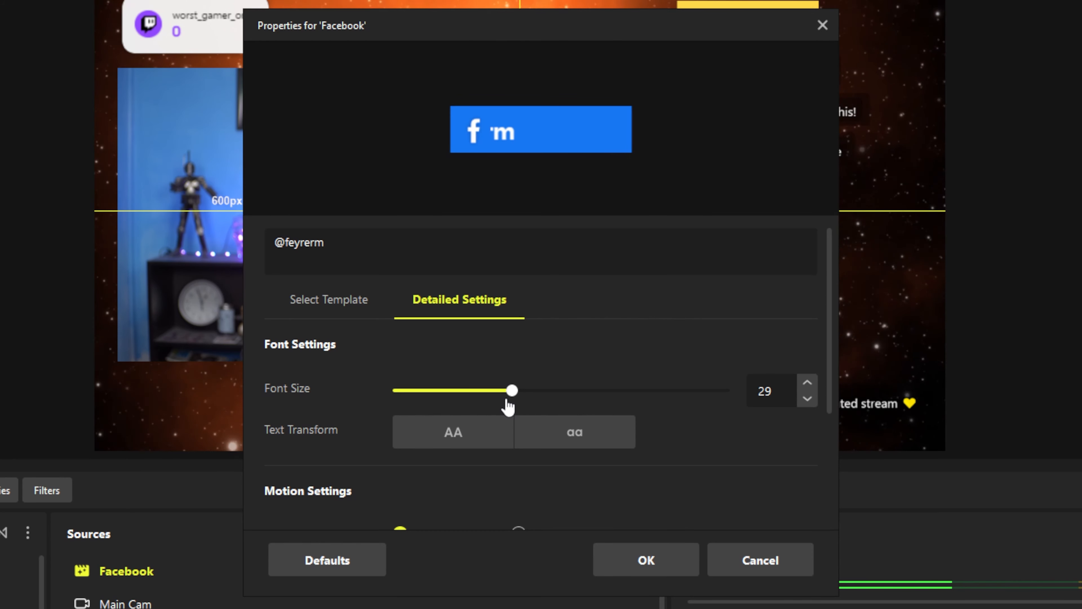
{"action": "left_click", "coordinate": [646, 559]}
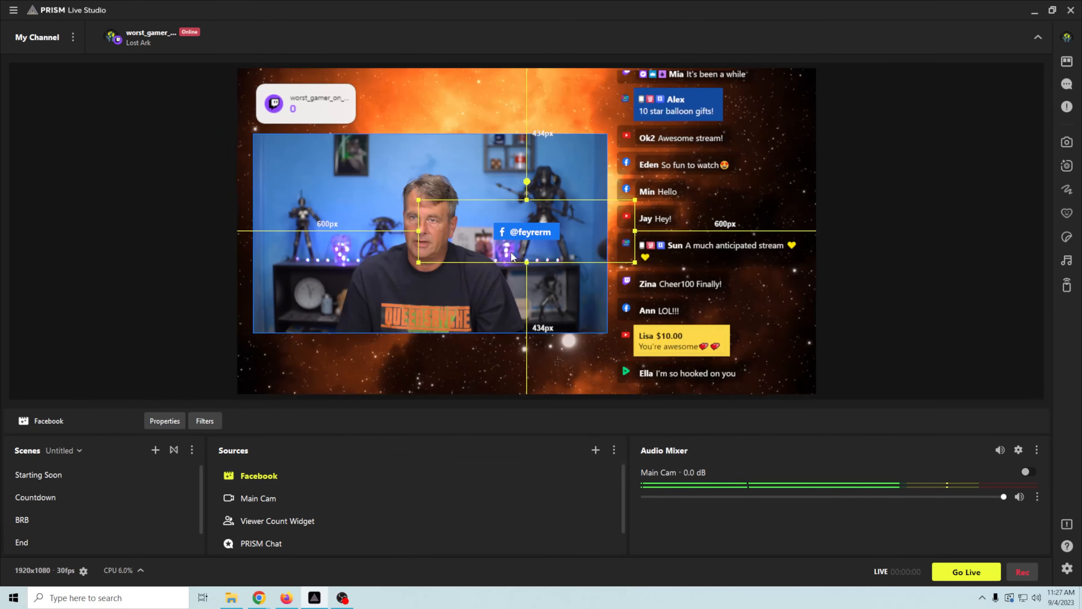
{"action": "left_click_drag", "start_coordinate": [530, 237], "coordinate": [316, 367]}
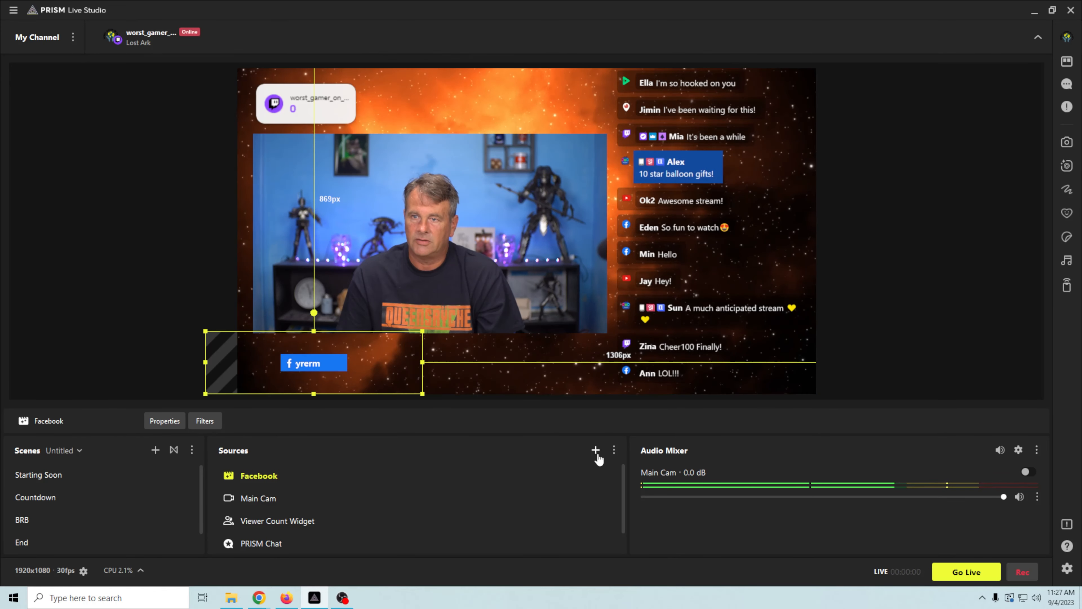
{"action": "left_click", "coordinate": [596, 451]}
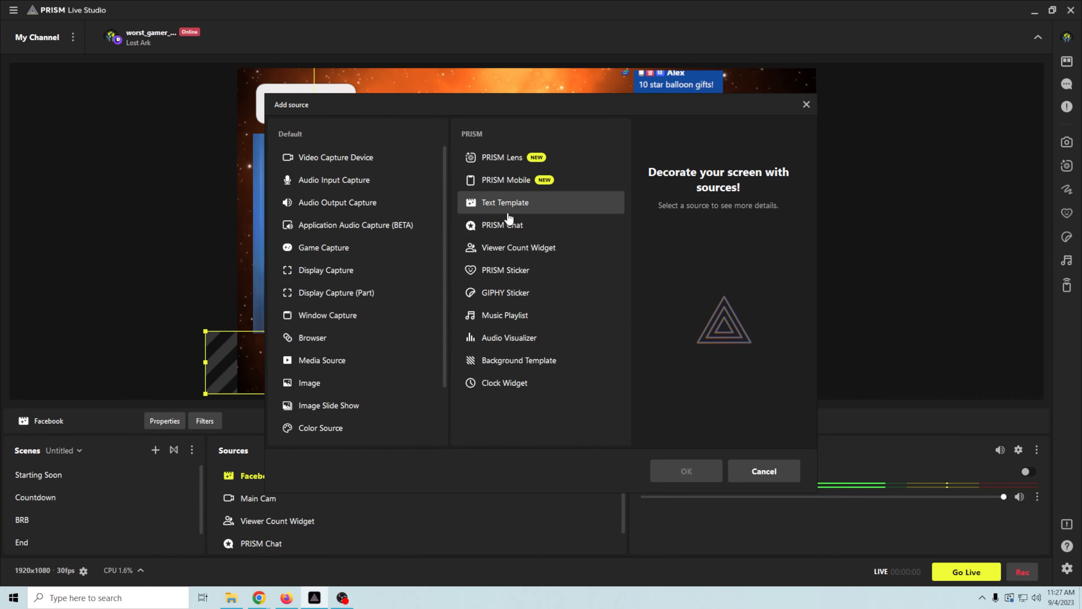
- Add a Text Template source named Youtube with the SOCIAL YouTube design and the pasted channel handle
{"action": "left_click", "coordinate": [506, 204]}
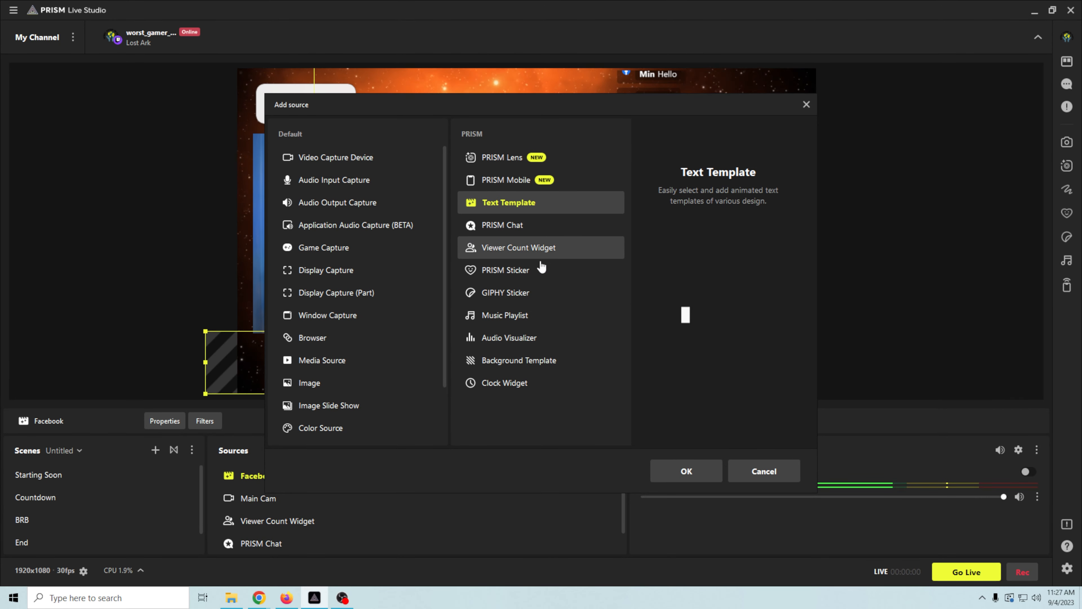
{"action": "left_click", "coordinate": [677, 480]}
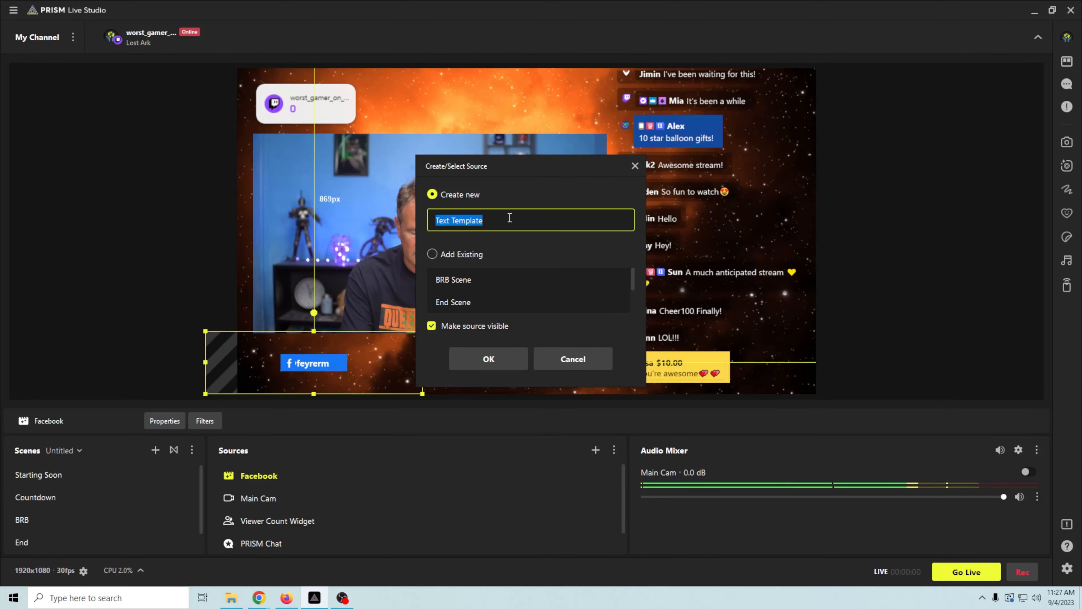
{"action": "type", "text": "Youtube"}
{"action": "key", "text": "Return"}
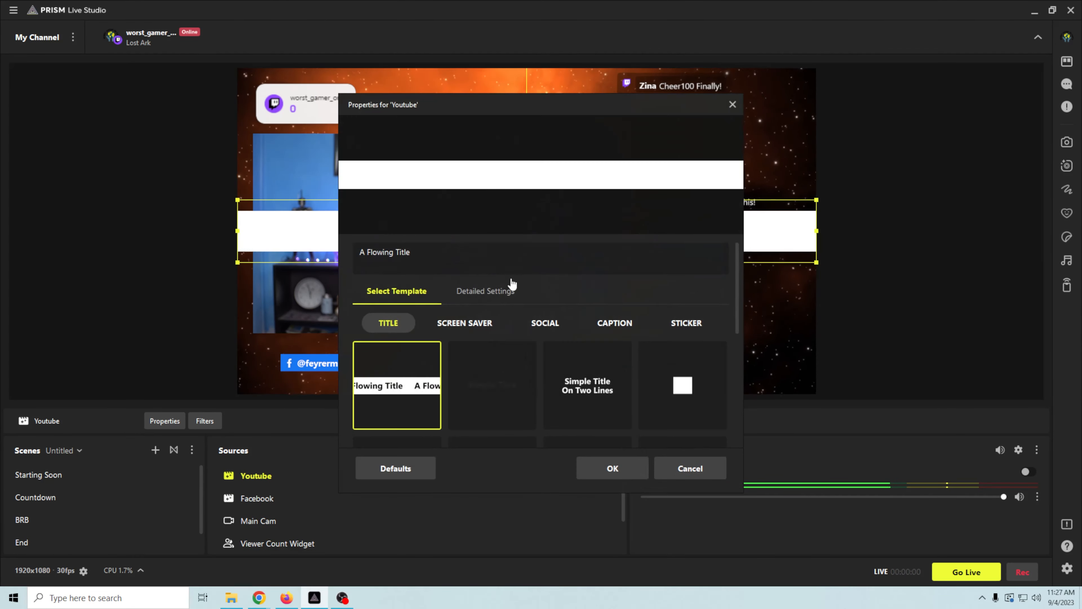
{"action": "left_click", "coordinate": [534, 325]}
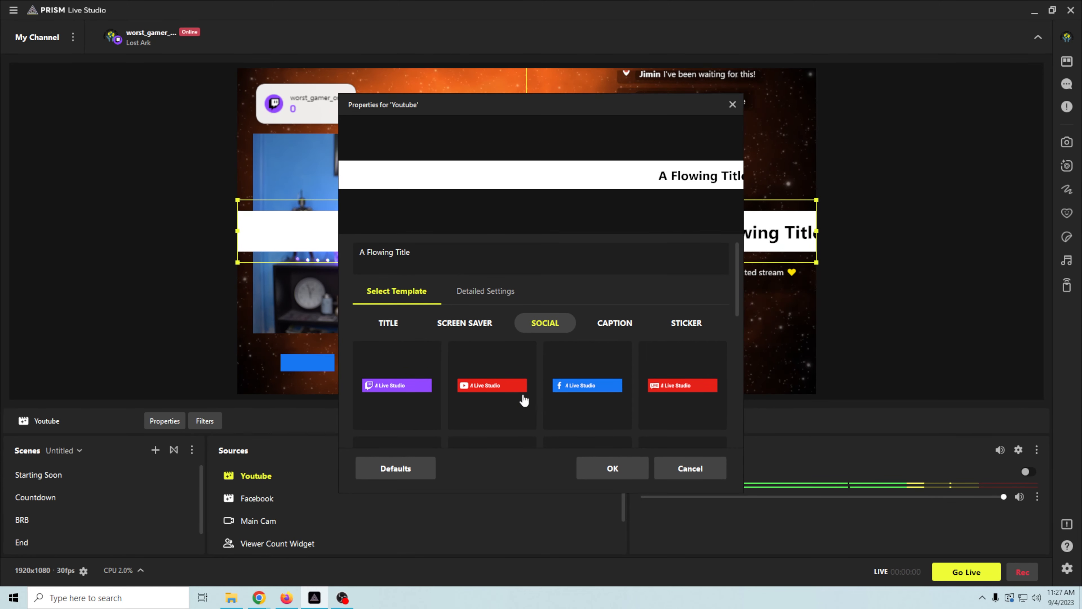
{"action": "left_click", "coordinate": [495, 386]}
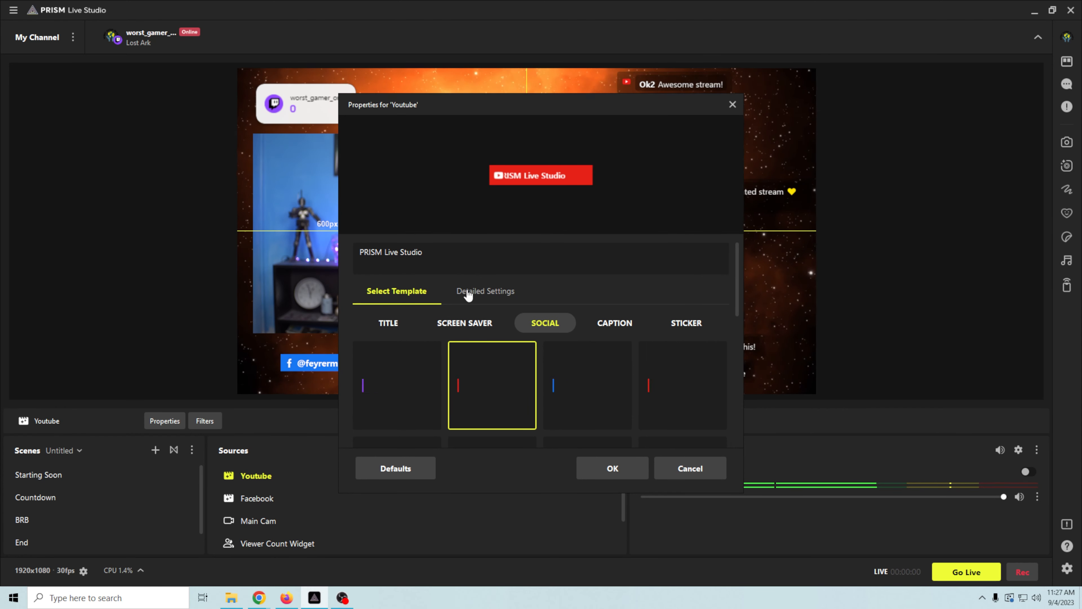
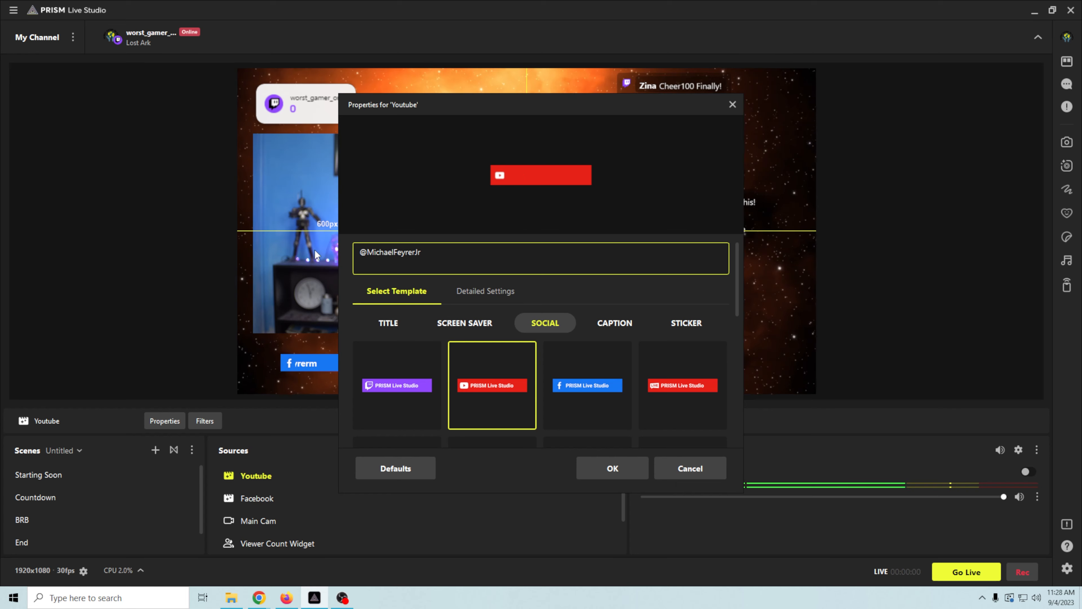
{"action": "left_click", "coordinate": [605, 474]}
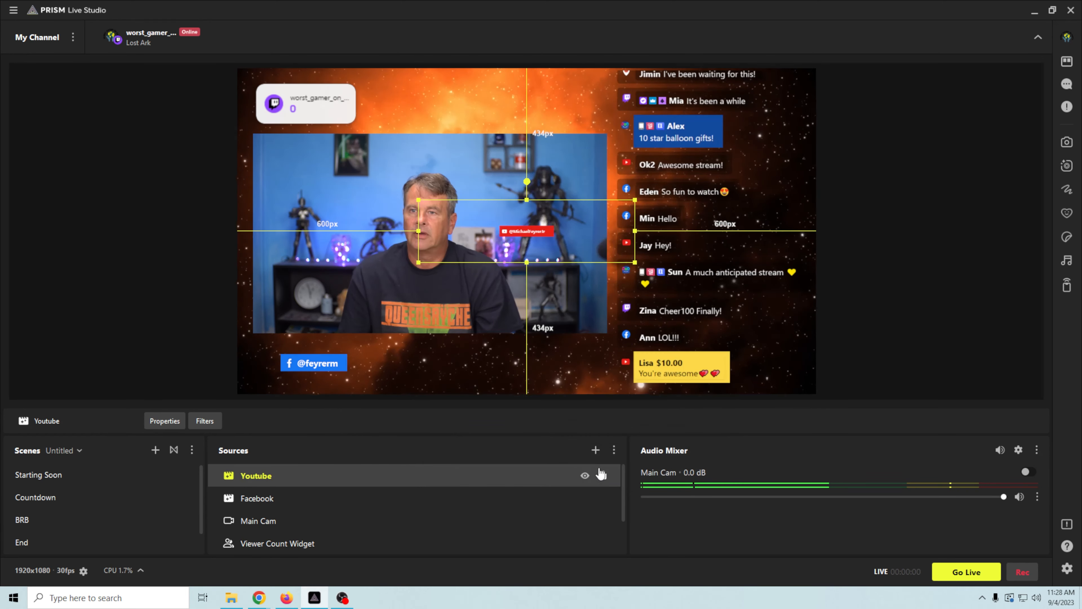
{"action": "right_click", "coordinate": [528, 229]}
- Apply the YouTube tag's settings and enlarge its box on the canvas
{"action": "left_click", "coordinate": [554, 404]}
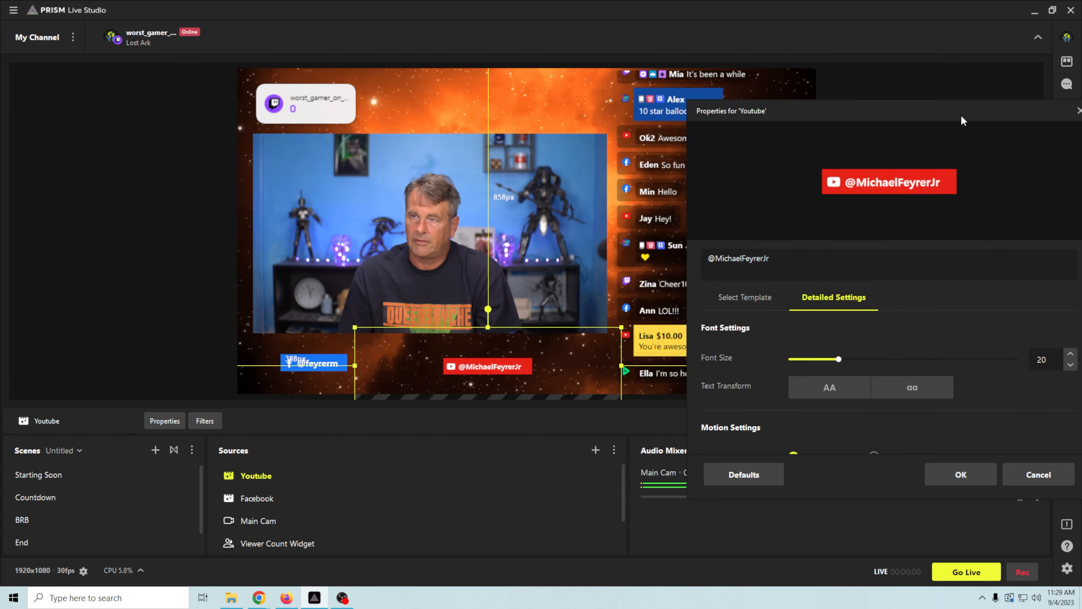
{"action": "left_click_drag", "start_coordinate": [961, 115], "coordinate": [882, 94]}
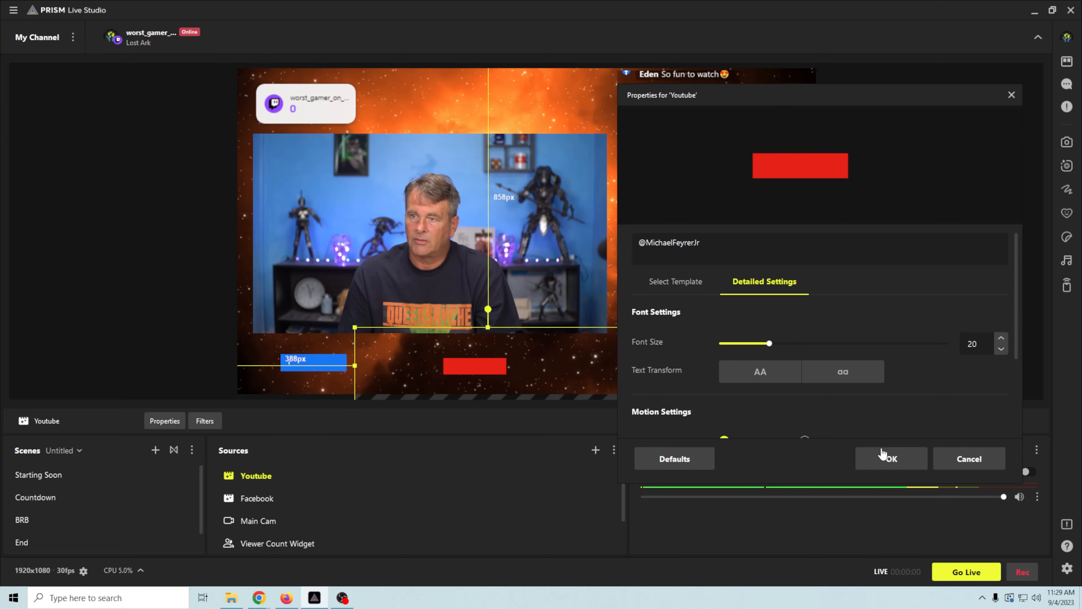
{"action": "left_click", "coordinate": [882, 454]}
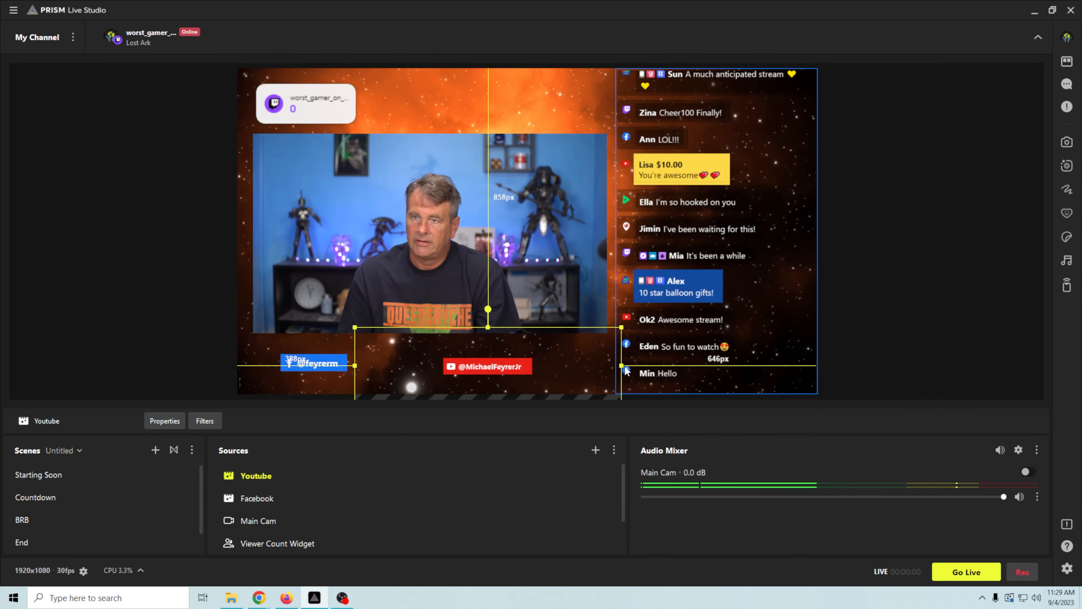
{"action": "left_click_drag", "start_coordinate": [626, 368], "coordinate": [703, 376]}
- Arrange the YouTube and Facebook tags side by side near the bottom, enlarging the Facebook tag
{"action": "left_click_drag", "start_coordinate": [550, 369], "coordinate": [490, 366]}
{"action": "left_click_drag", "start_coordinate": [491, 366], "coordinate": [535, 363]}
{"action": "left_click_drag", "start_coordinate": [316, 363], "coordinate": [362, 366]}
{"action": "left_click_drag", "start_coordinate": [471, 395], "coordinate": [539, 414]}
{"action": "left_click_drag", "start_coordinate": [399, 371], "coordinate": [357, 365]}
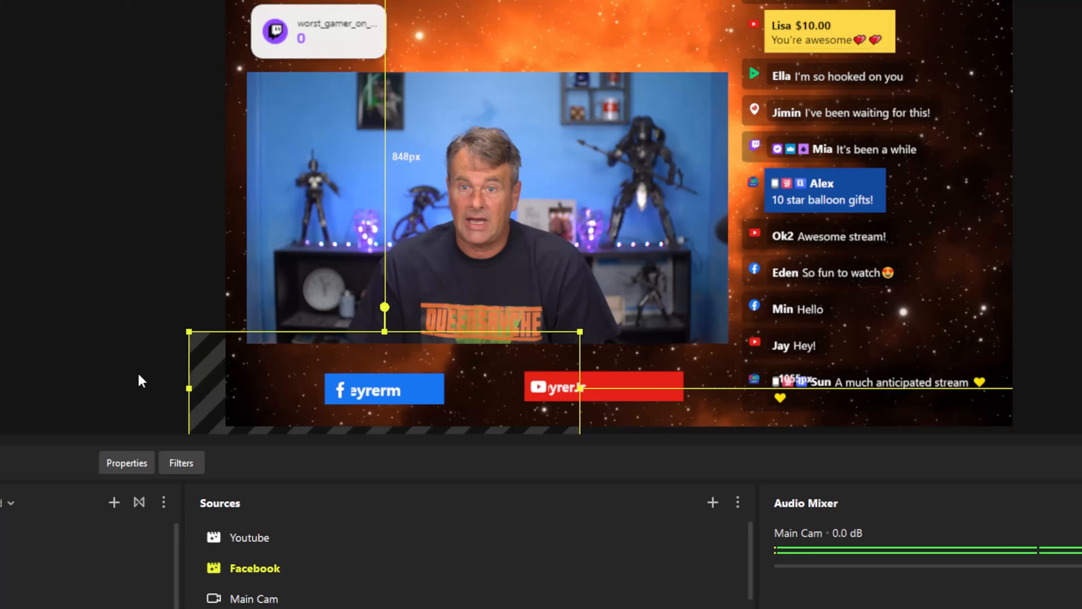
- Create a new scene named Game
{"action": "left_click", "coordinate": [114, 502]}
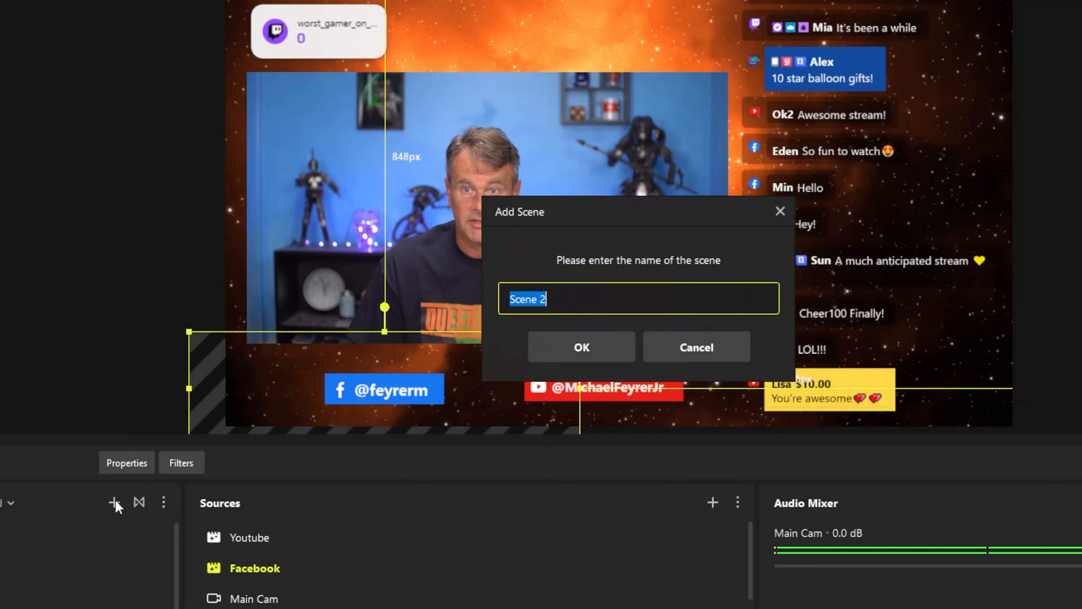
{"action": "type", "text": "G"}
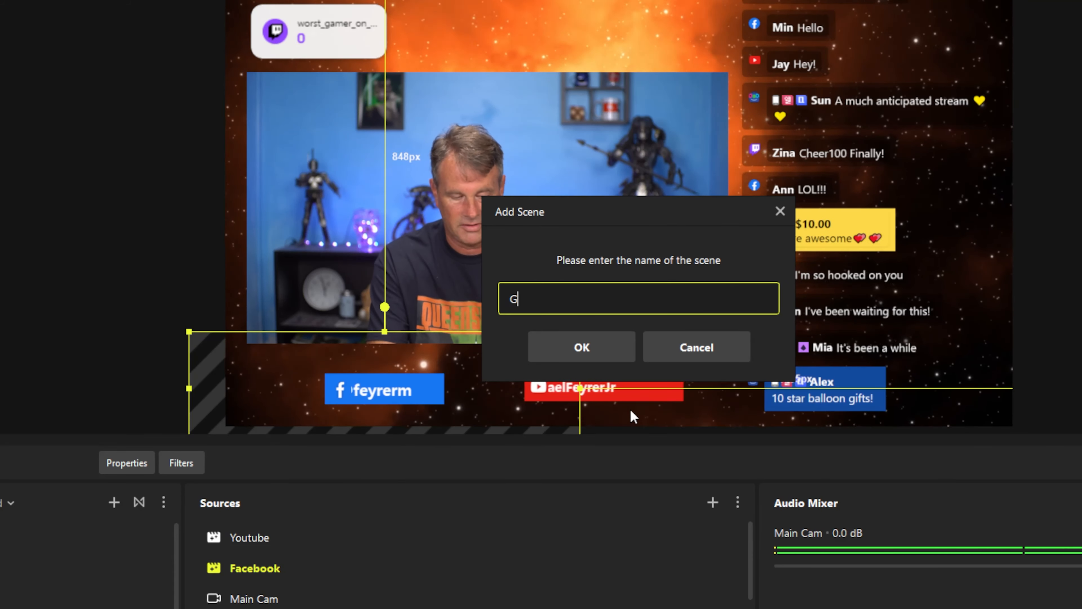
{"action": "type", "text": "ame"}
{"action": "left_click", "coordinate": [571, 353]}
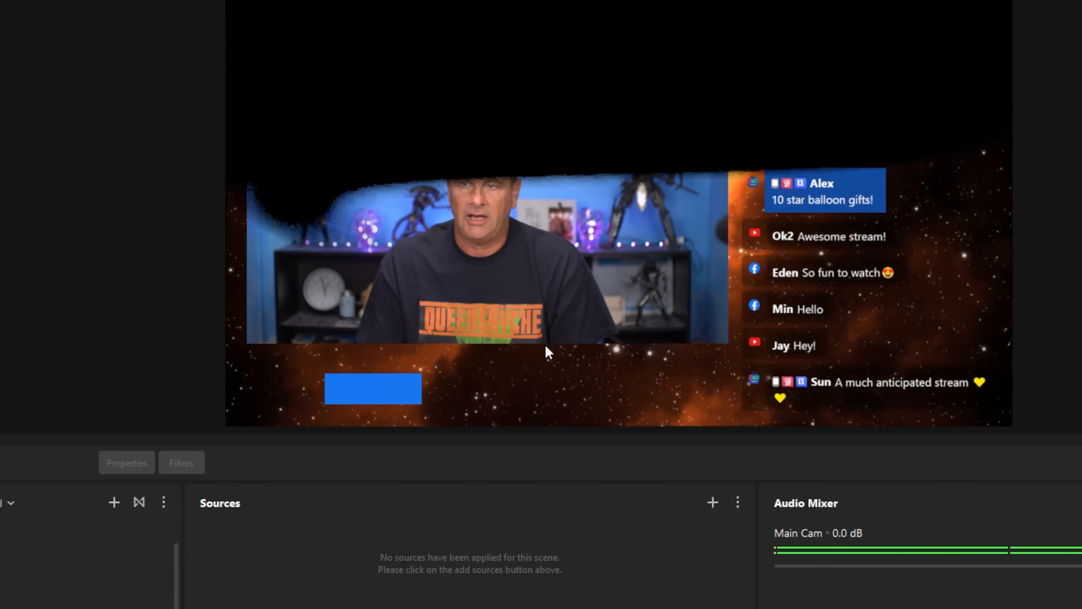
- Add a PRISM Lens source named BGR to the Game scene
{"action": "left_click", "coordinate": [715, 504]}
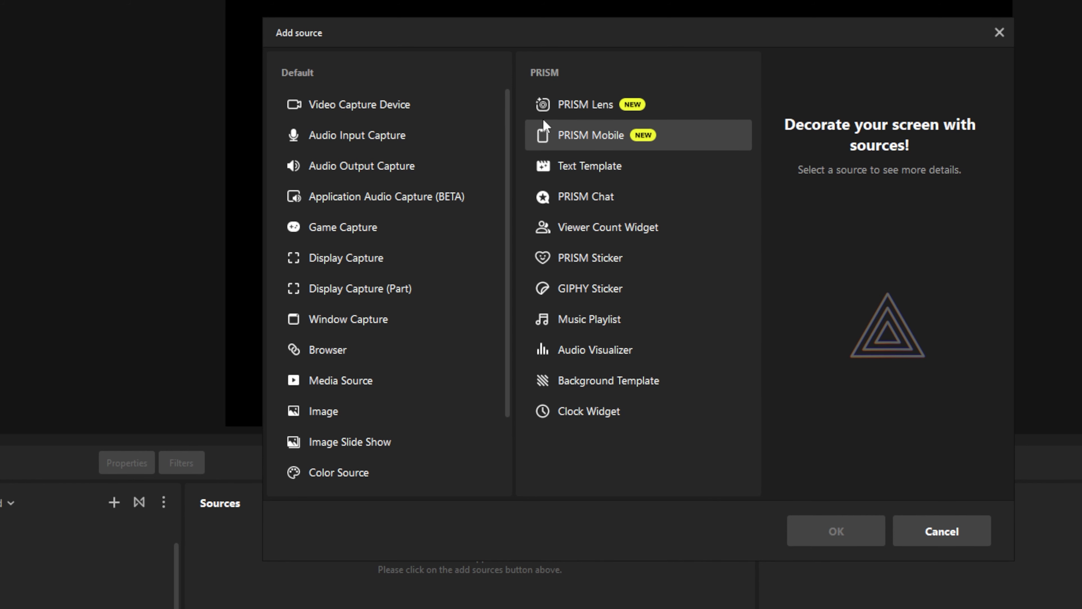
{"action": "left_click", "coordinate": [563, 104]}
{"action": "left_click", "coordinate": [827, 532]}
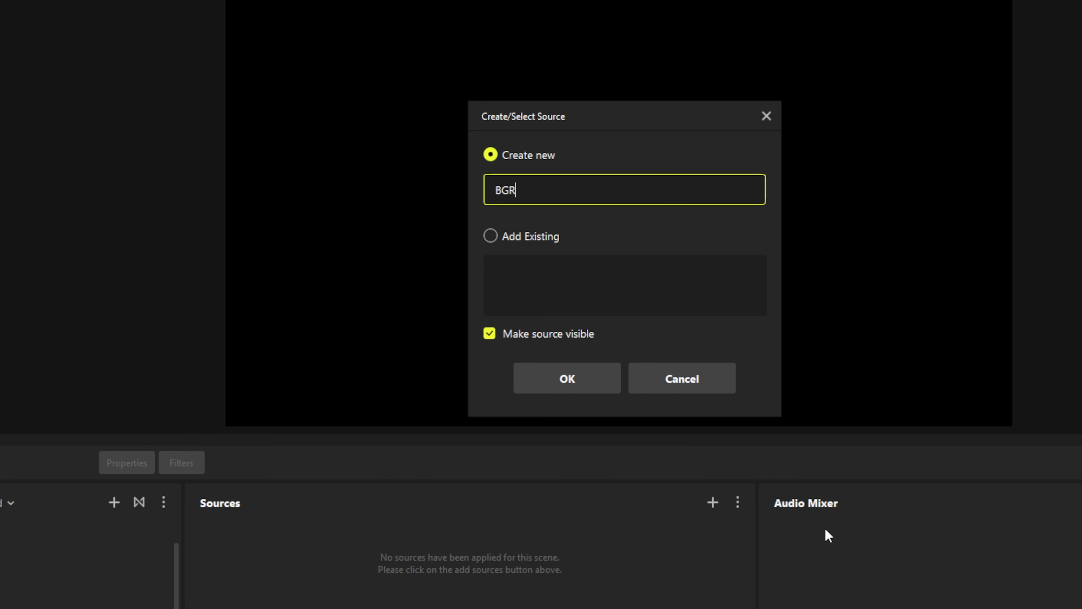
{"action": "left_click", "coordinate": [554, 378]}
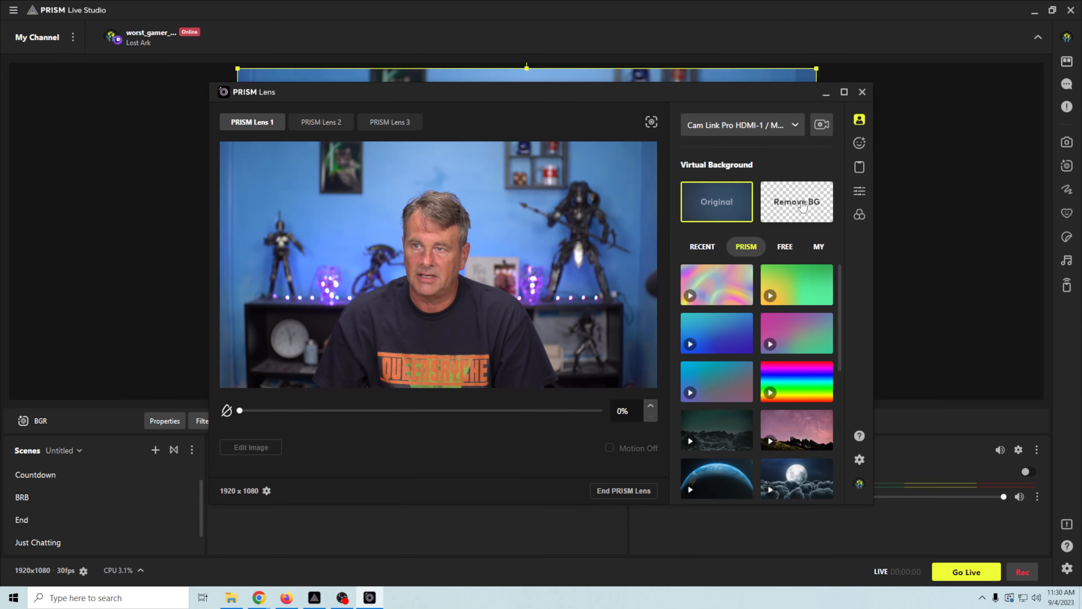
- Remove the webcam background in PRISM Lens and accept the BGR source properties
{"action": "left_click", "coordinate": [987, 170]}
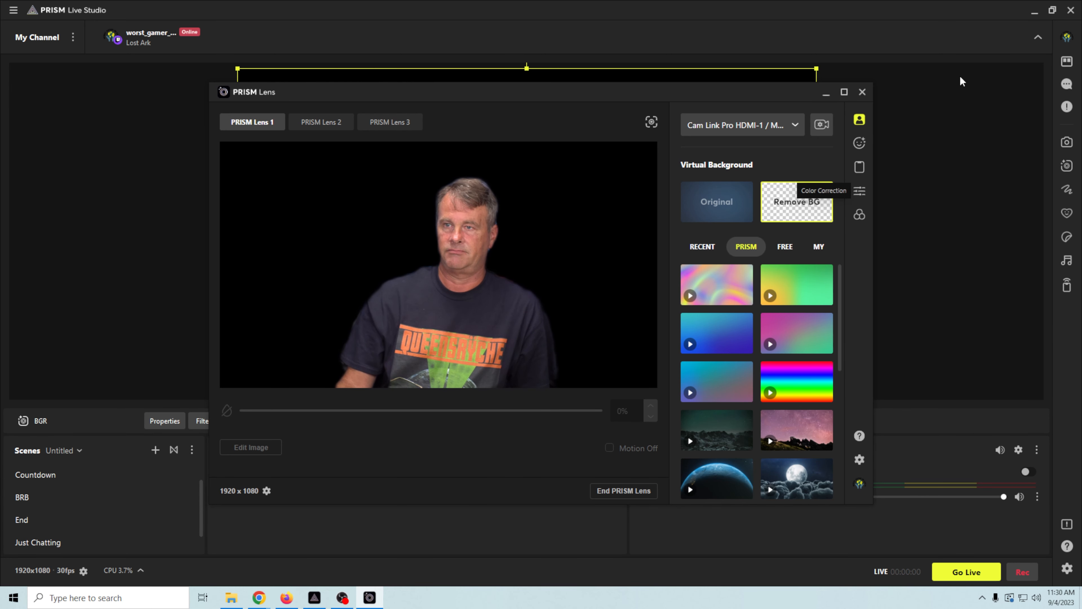
{"action": "left_click", "coordinate": [827, 93]}
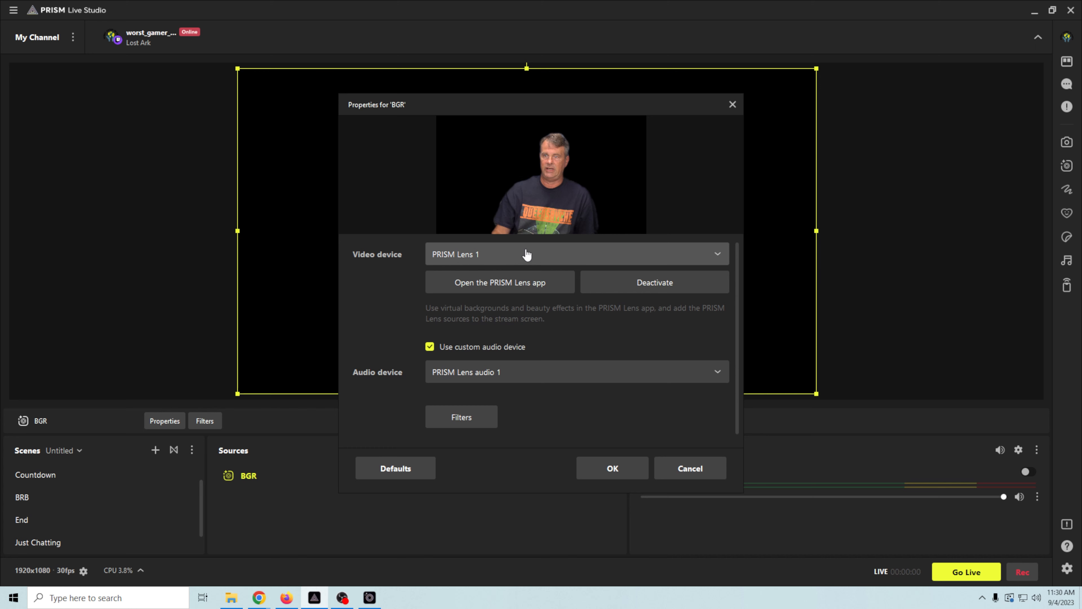
{"action": "left_click", "coordinate": [610, 469]}
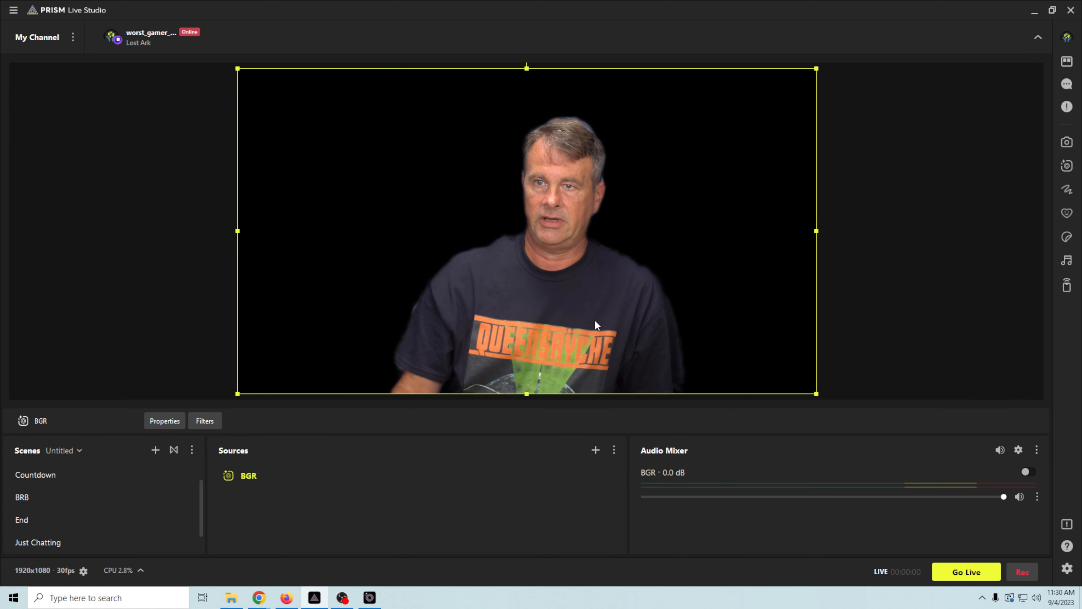
- Shrink the BGR webcam into the Game scene's bottom-left corner
{"action": "left_click_drag", "start_coordinate": [559, 298], "coordinate": [513, 316]}
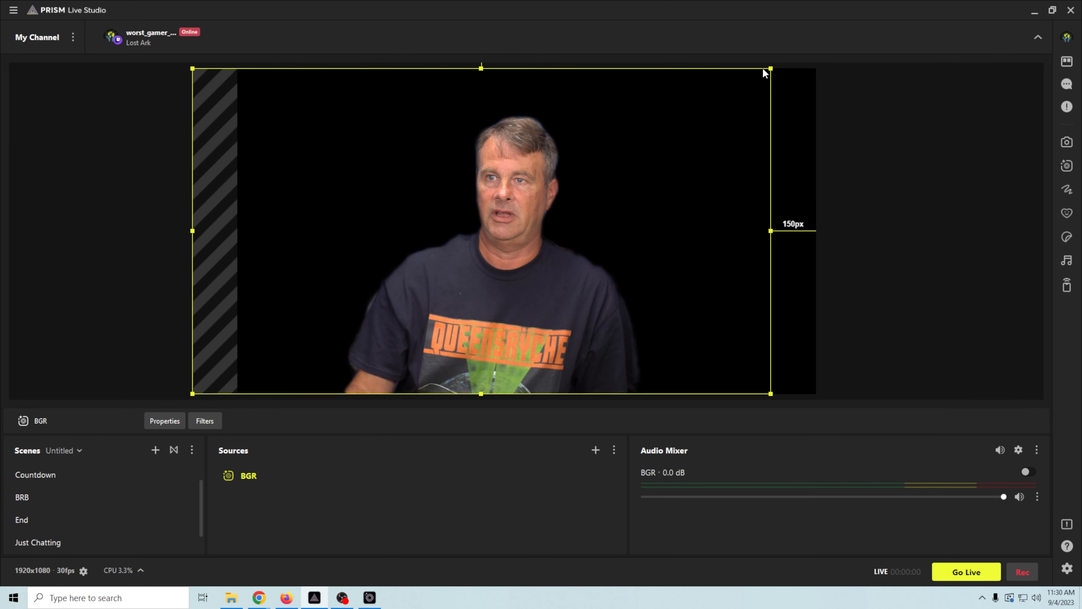
{"action": "left_click_drag", "start_coordinate": [770, 69], "coordinate": [472, 237]}
{"action": "left_click_drag", "start_coordinate": [355, 342], "coordinate": [375, 339]}
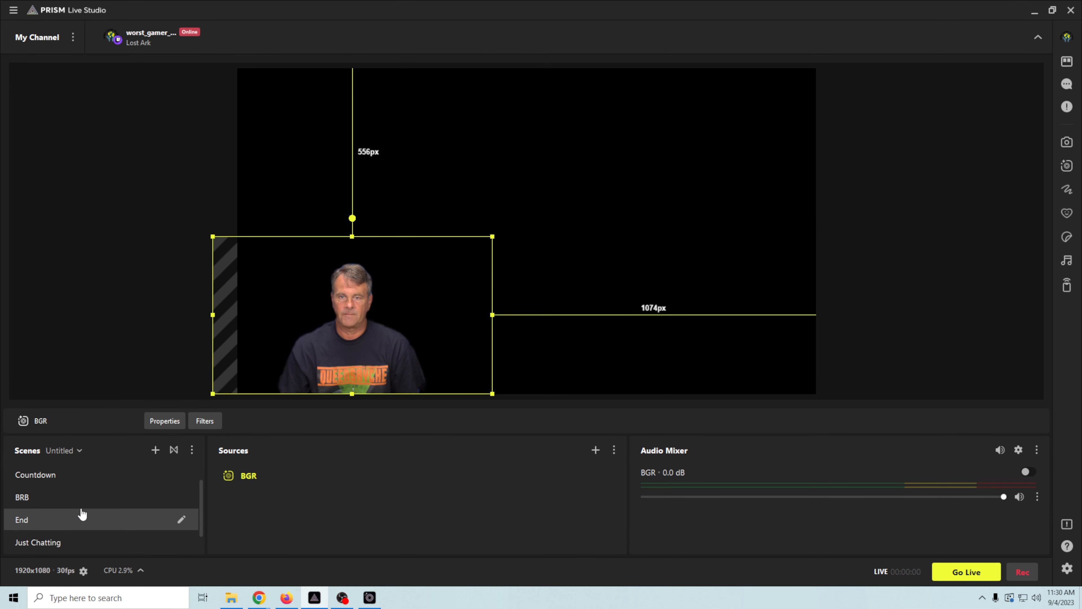
{"action": "left_click", "coordinate": [69, 547]}
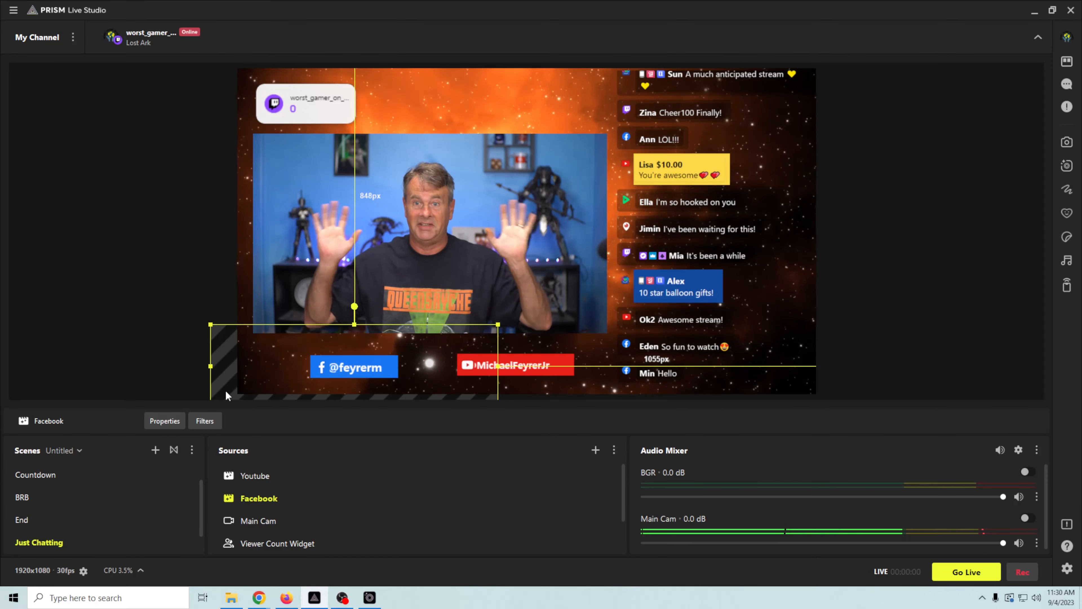
- In the Game scene, set the BGR source's audio device to Cam Link Pro Audio-1
{"action": "scroll", "coordinate": [122, 515], "scroll_direction": "down", "scroll_amount": 1}
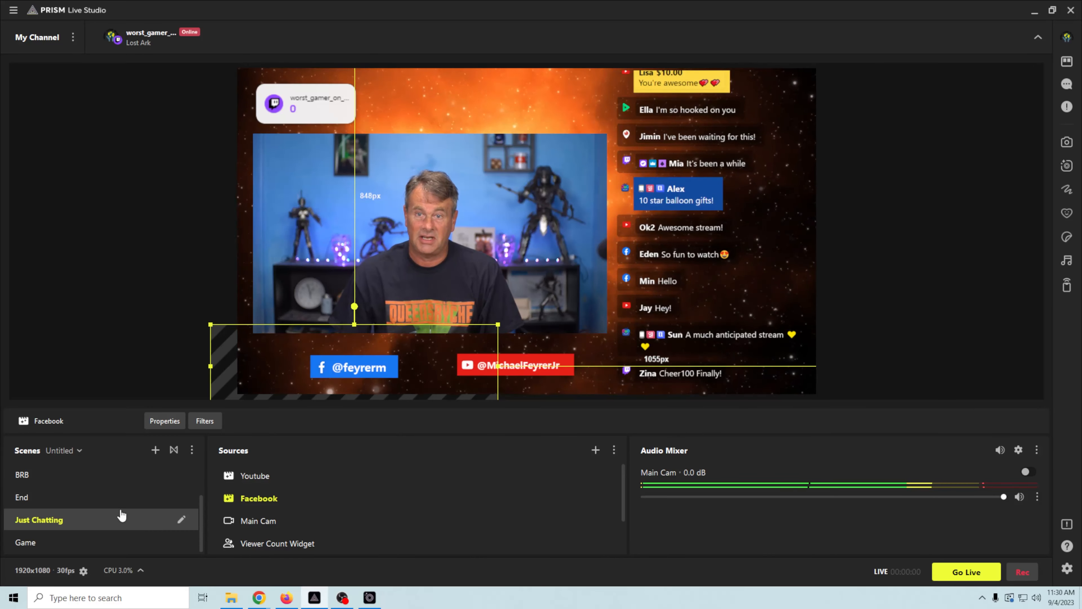
{"action": "left_click", "coordinate": [81, 542]}
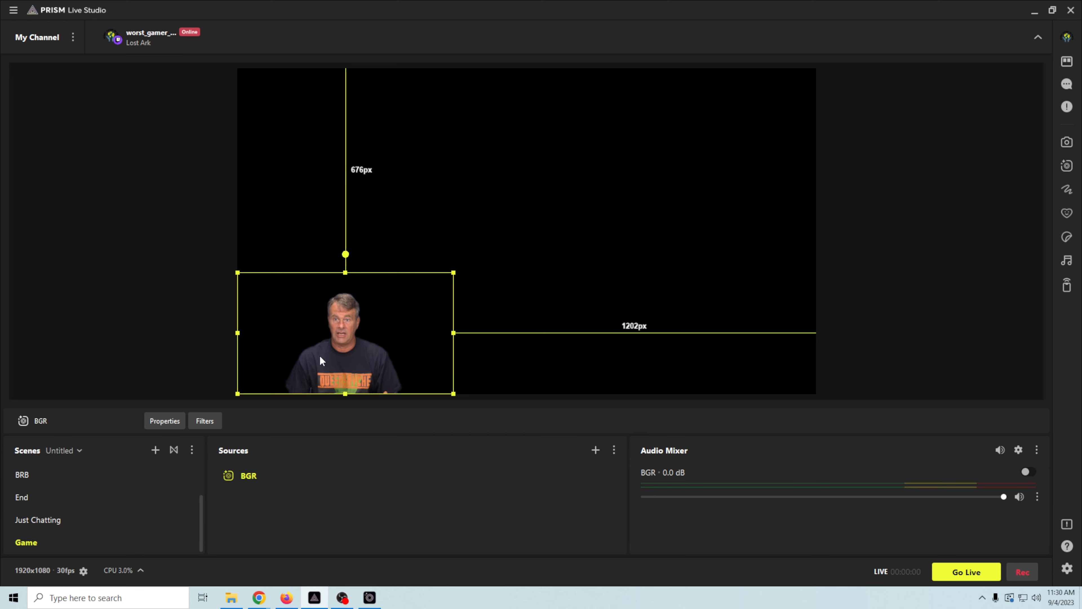
{"action": "right_click", "coordinate": [259, 477]}
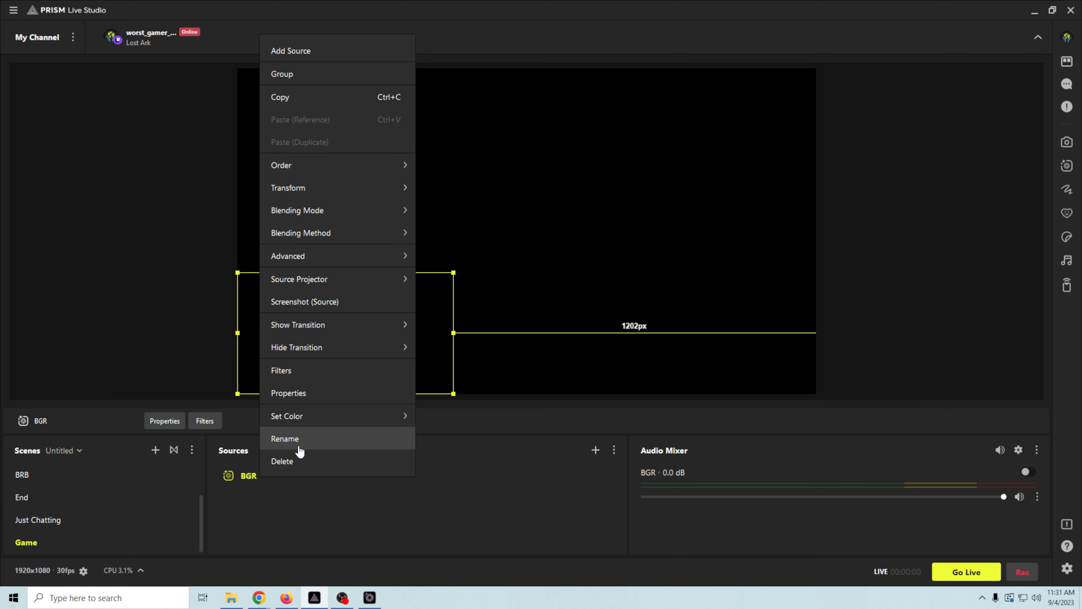
{"action": "left_click", "coordinate": [731, 462]}
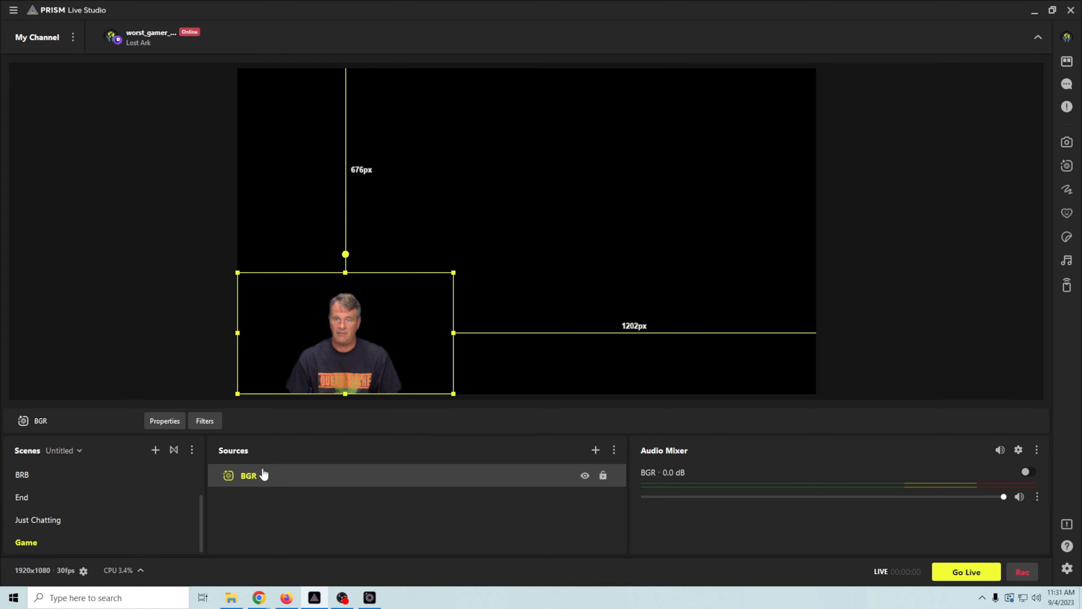
{"action": "right_click", "coordinate": [266, 476]}
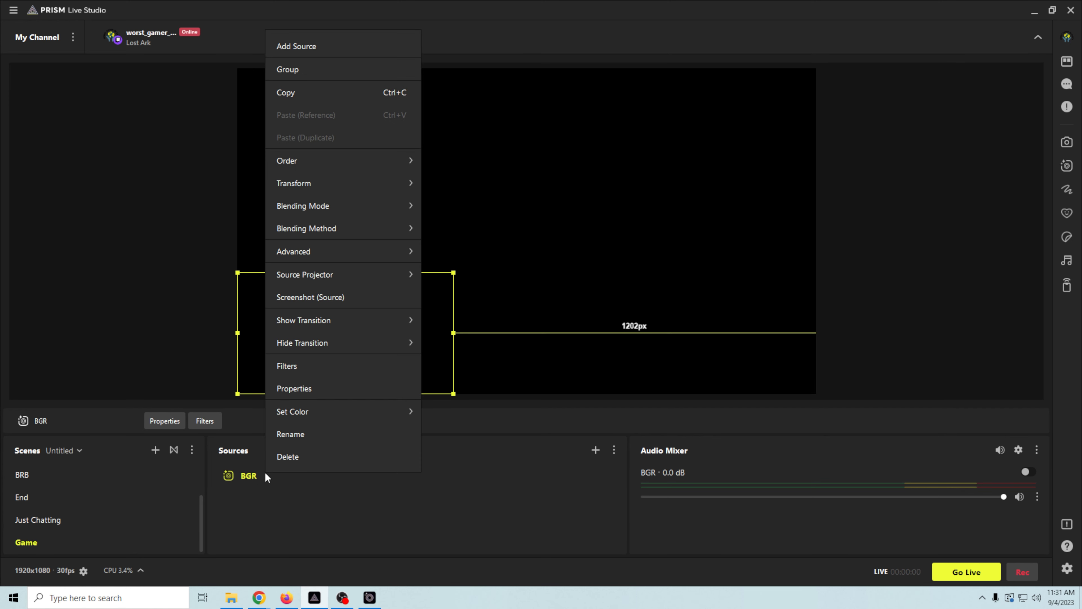
{"action": "left_click", "coordinate": [308, 389]}
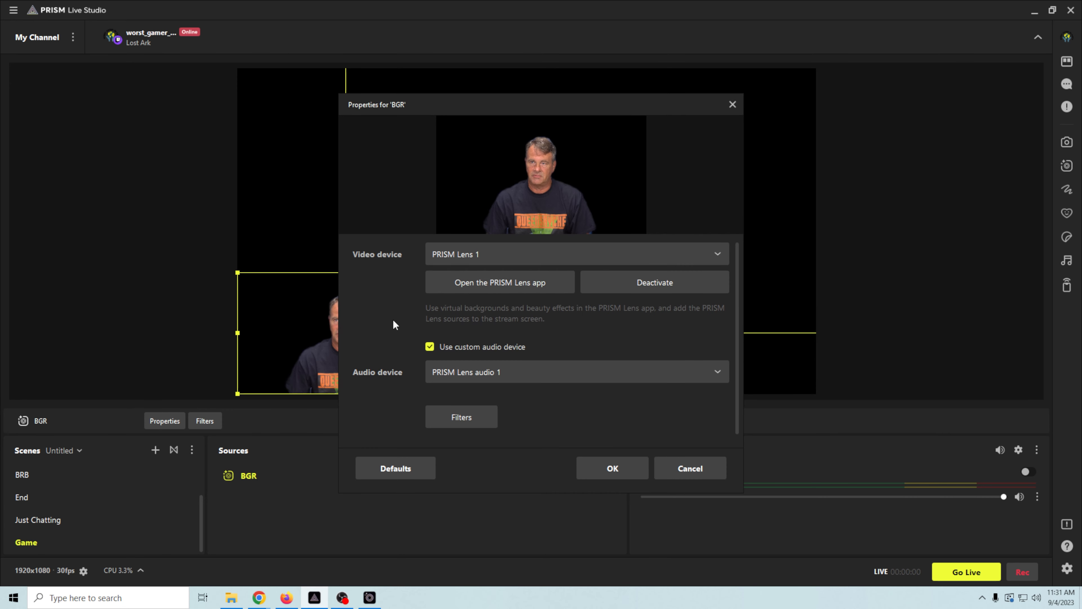
{"action": "scroll", "coordinate": [510, 335], "scroll_direction": "down", "scroll_amount": 1}
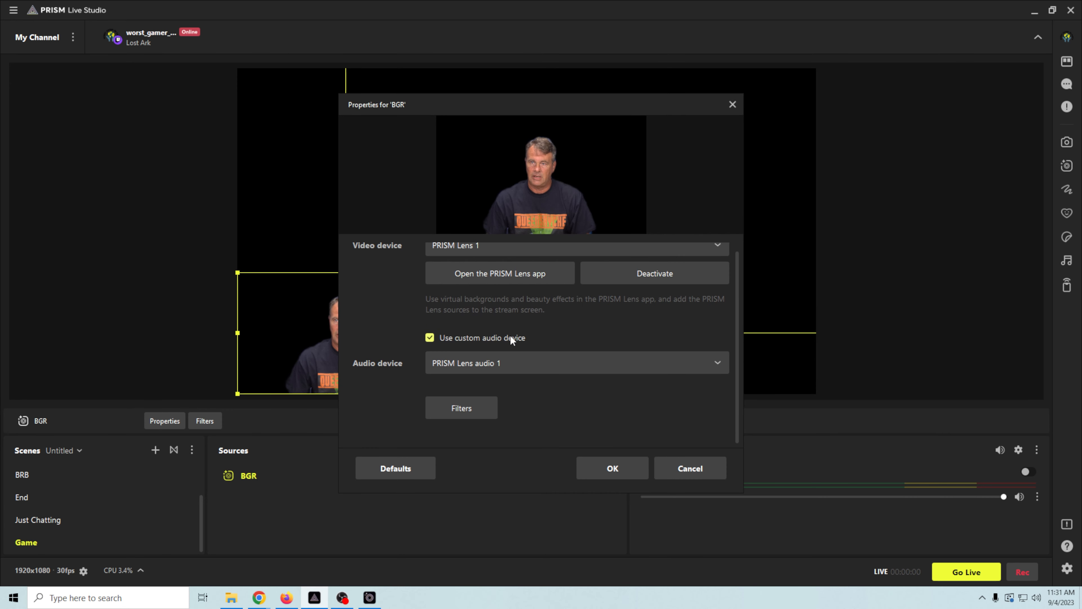
{"action": "left_click", "coordinate": [519, 365]}
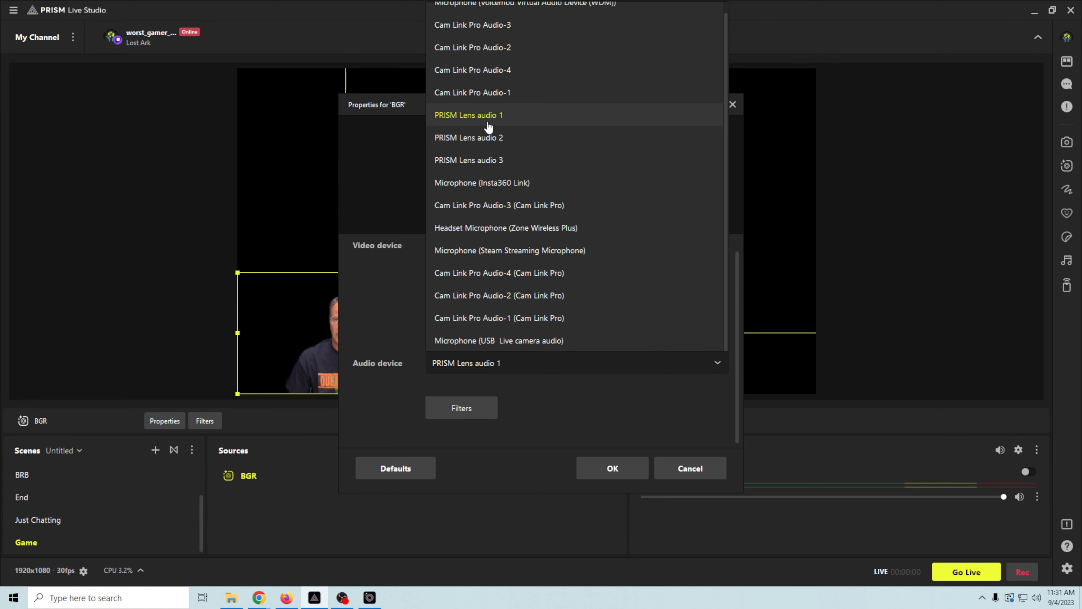
{"action": "left_click", "coordinate": [489, 93]}
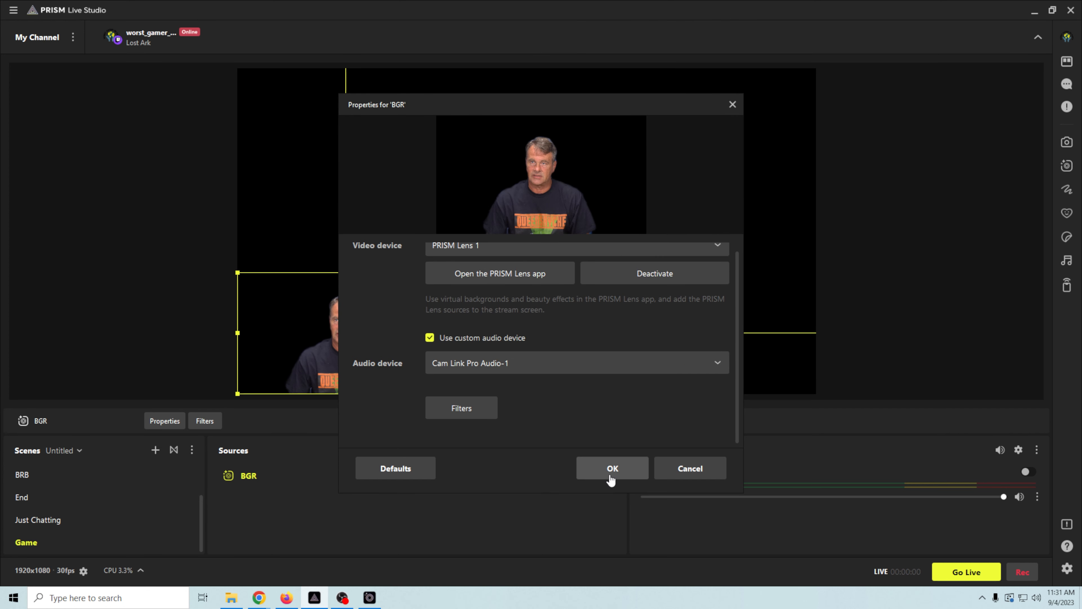
{"action": "left_click", "coordinate": [610, 475]}
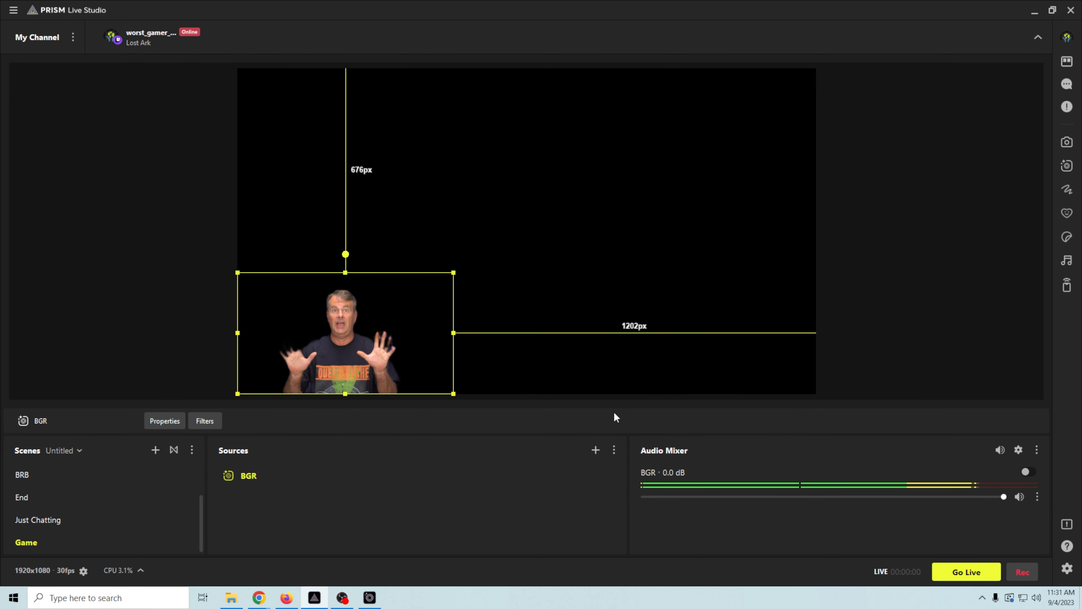